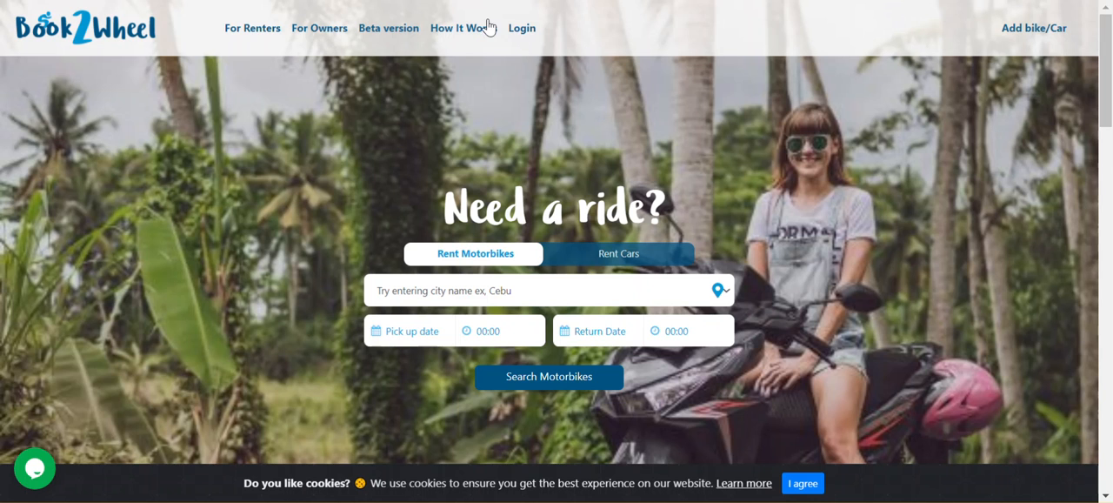
Switch to the beta version of the site and start renting out a vehicle
left_click(391, 31)
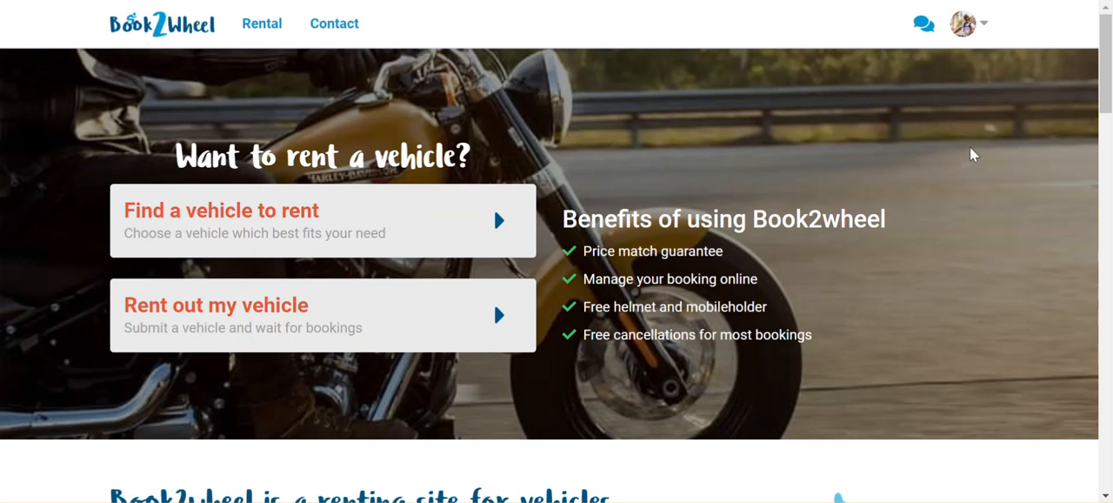
left_click(984, 32)
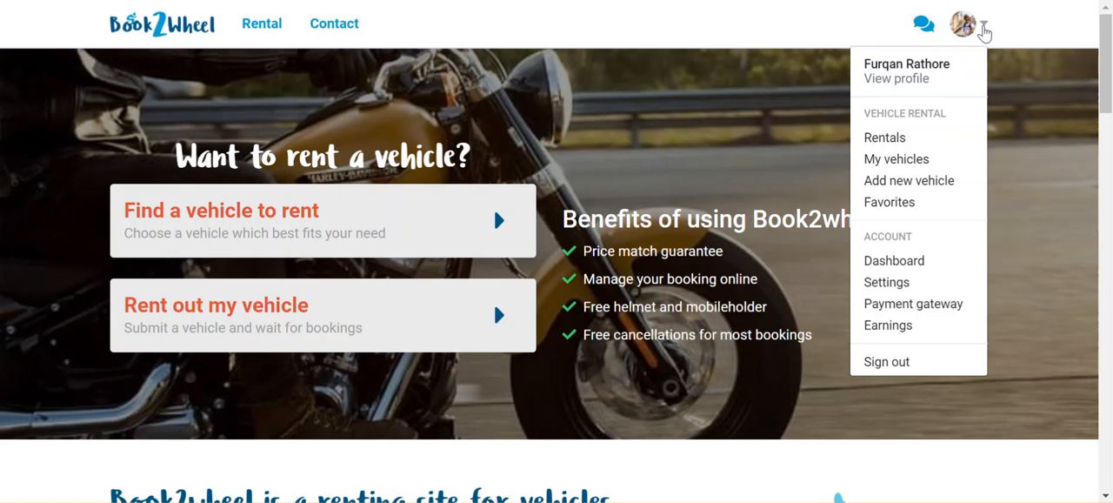
left_click(229, 319)
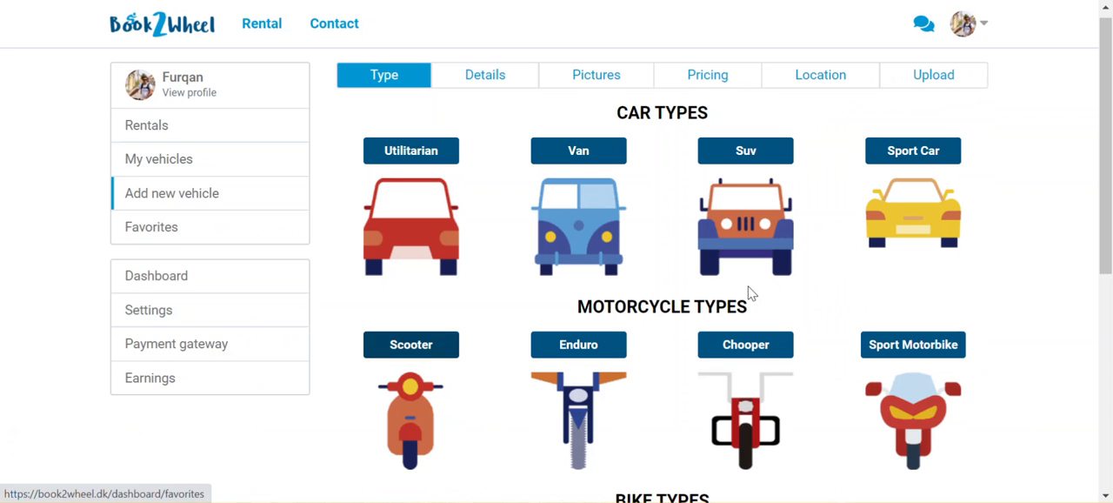
Choose Enduro as the motorcycle type and continue to the vehicle details
scroll(861, 336, "down", 3)
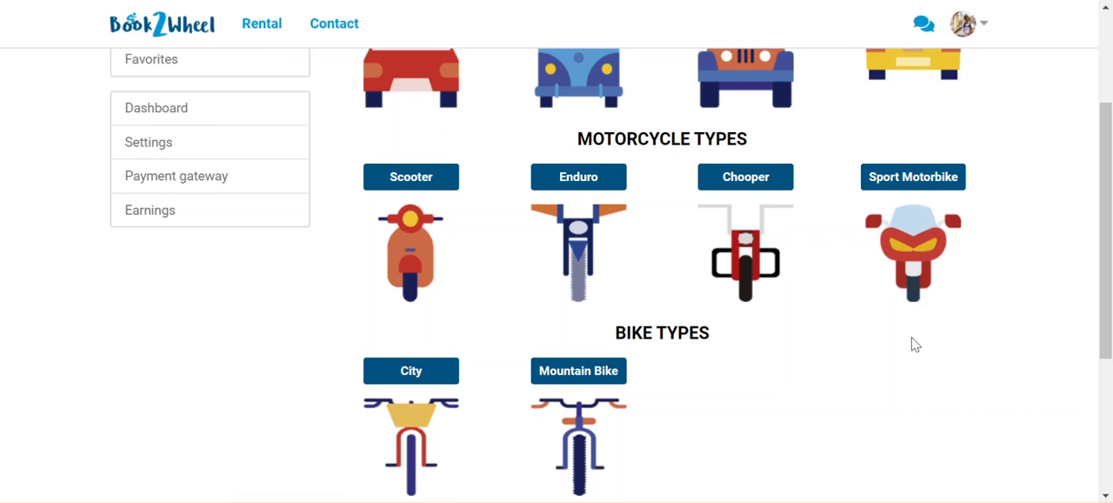
scroll(915, 345, "up", 1)
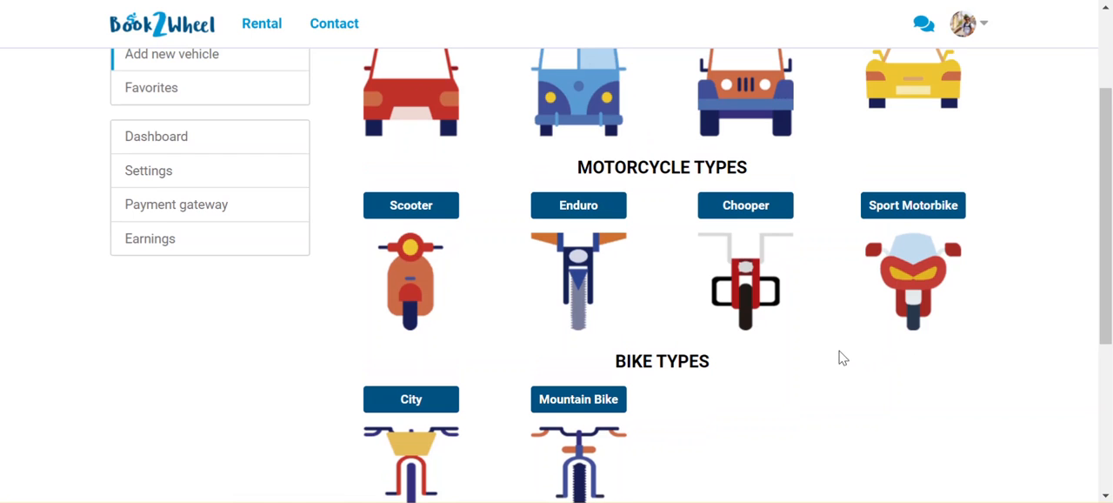
left_click(591, 254)
scroll(805, 352, "down", 3)
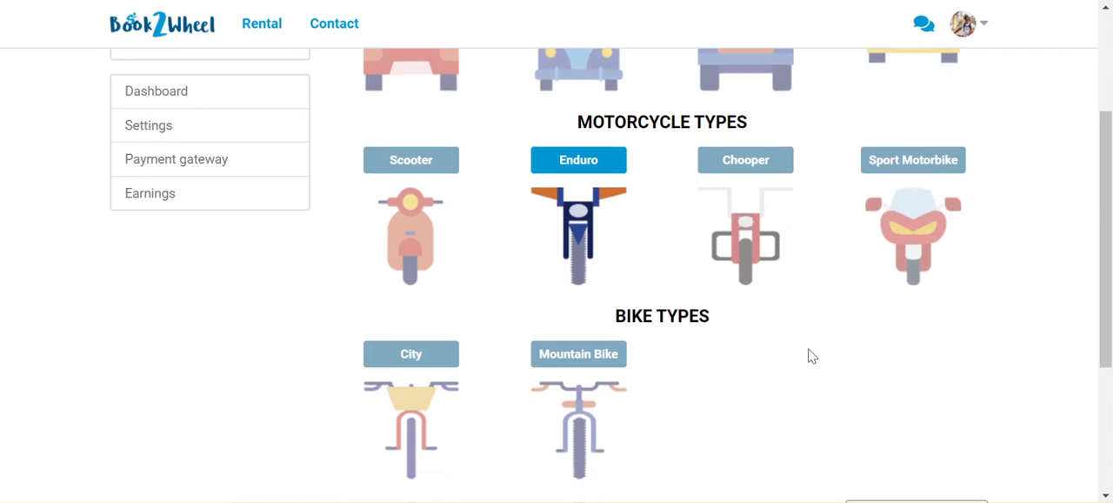
left_click(870, 312)
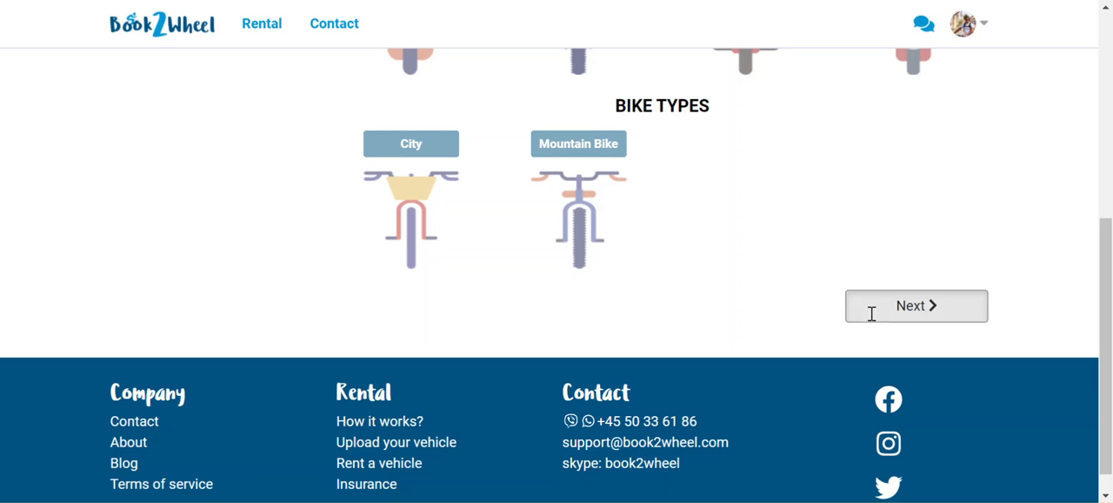
Set the vehicle's brand to BMW and its model to ABC
left_click(510, 246)
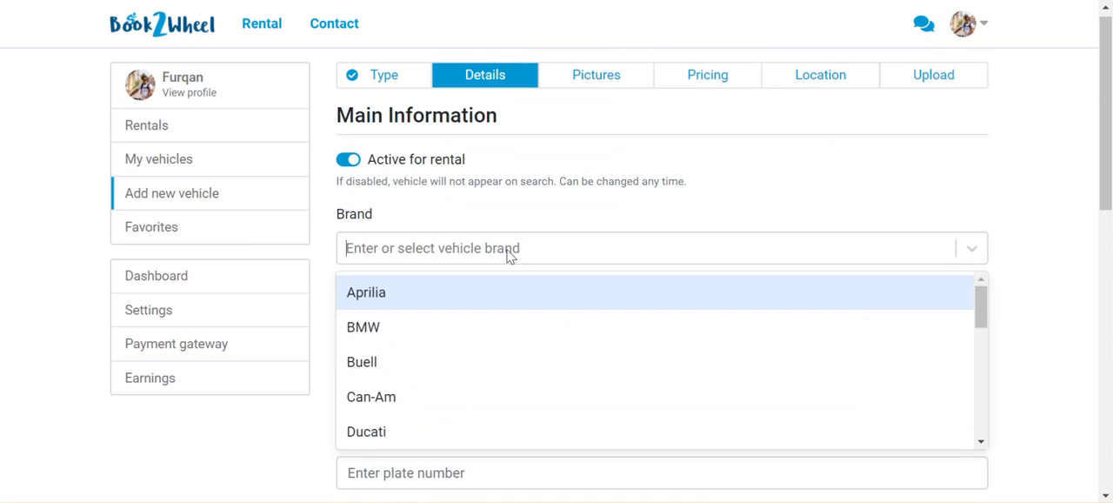
left_click(454, 327)
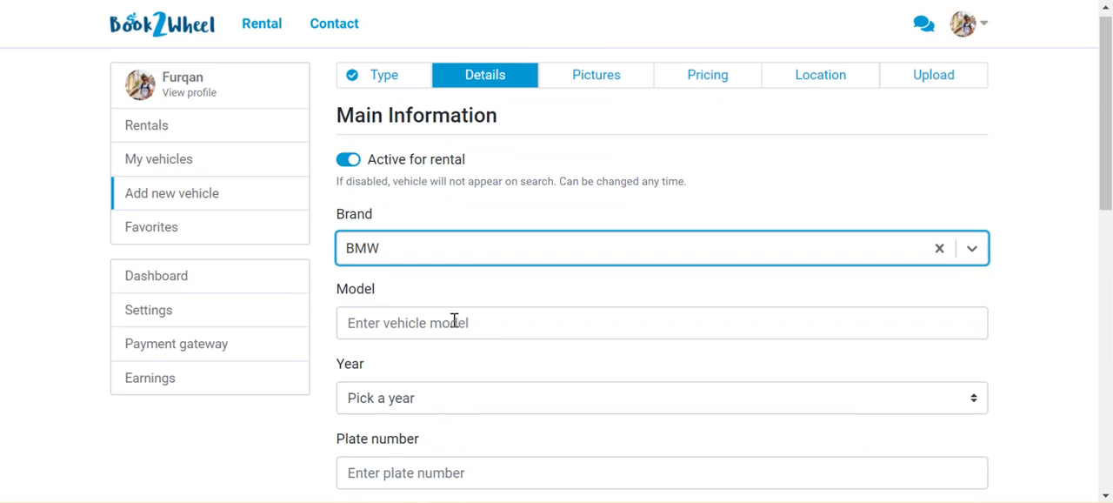
left_click(483, 322)
type("am")
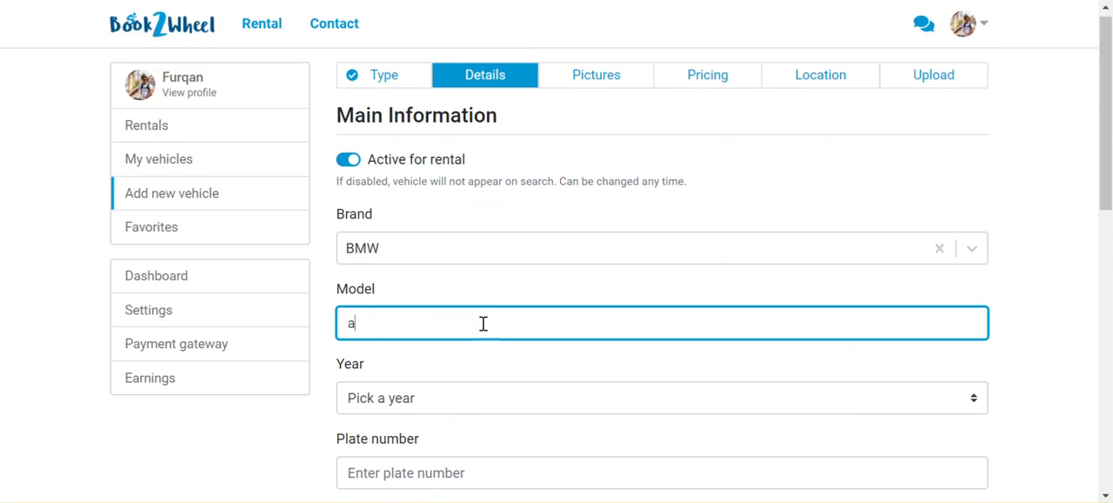
key("BackSpace")
key("BackSpace")
key("Caps_Lock")
type("ABC")
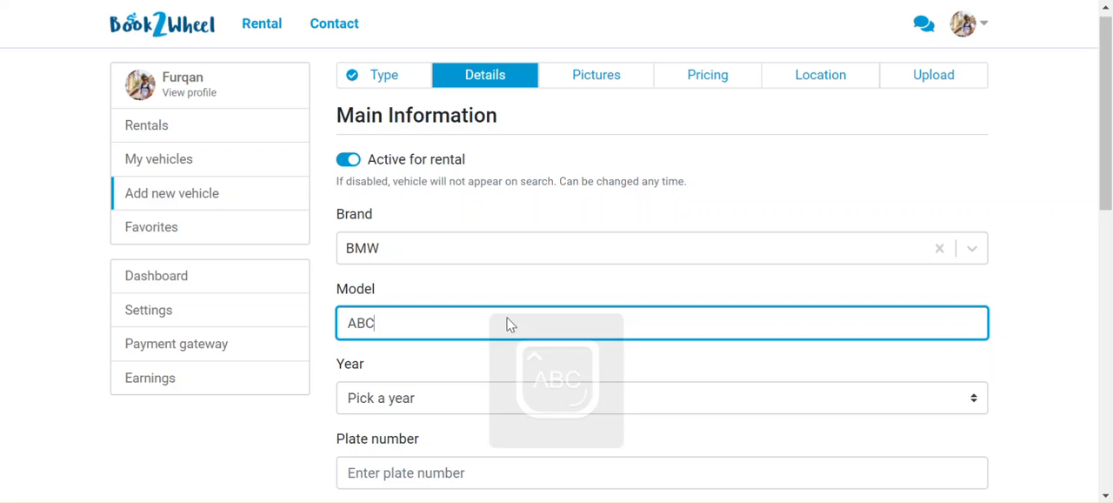
Set the vehicle's year to 2017
scroll(507, 317, "down", 1)
scroll(543, 300, "down", 2)
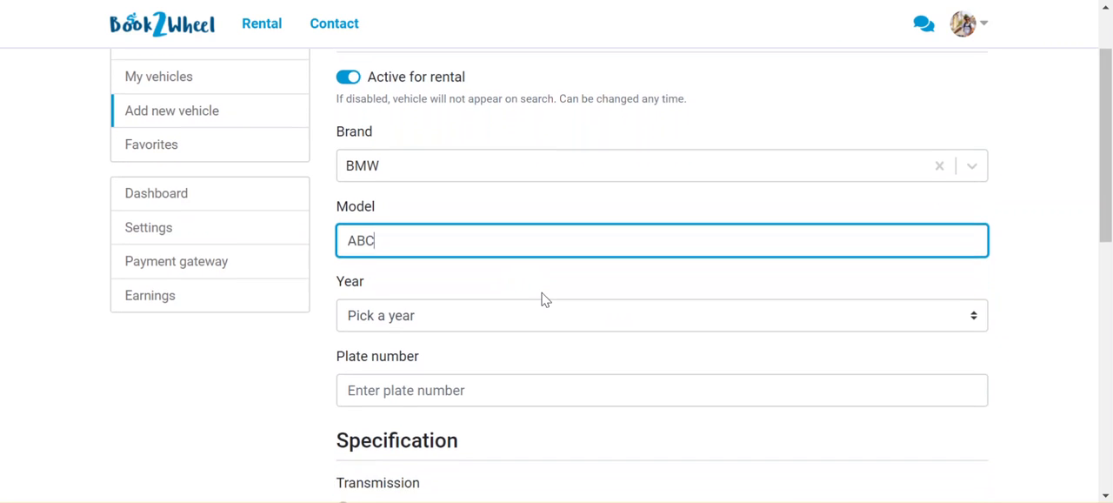
scroll(519, 250, "down", 1)
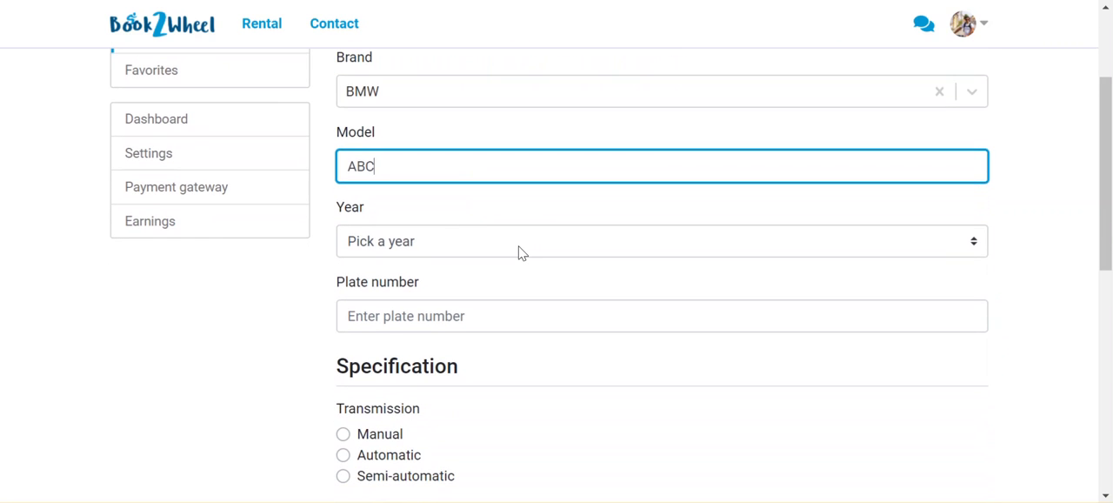
left_click(520, 251)
scroll(519, 252, "up", 2)
scroll(519, 251, "up", 2)
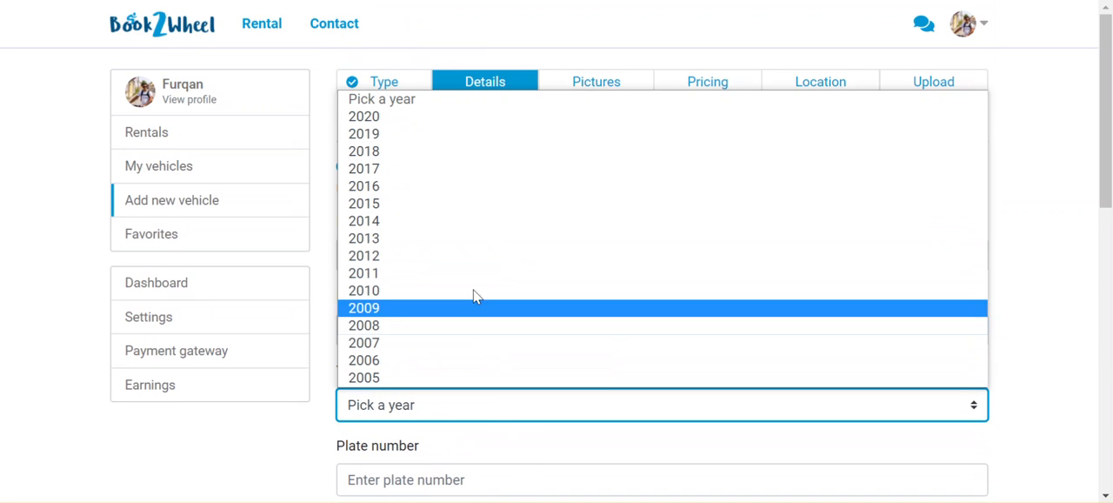
left_click(432, 176)
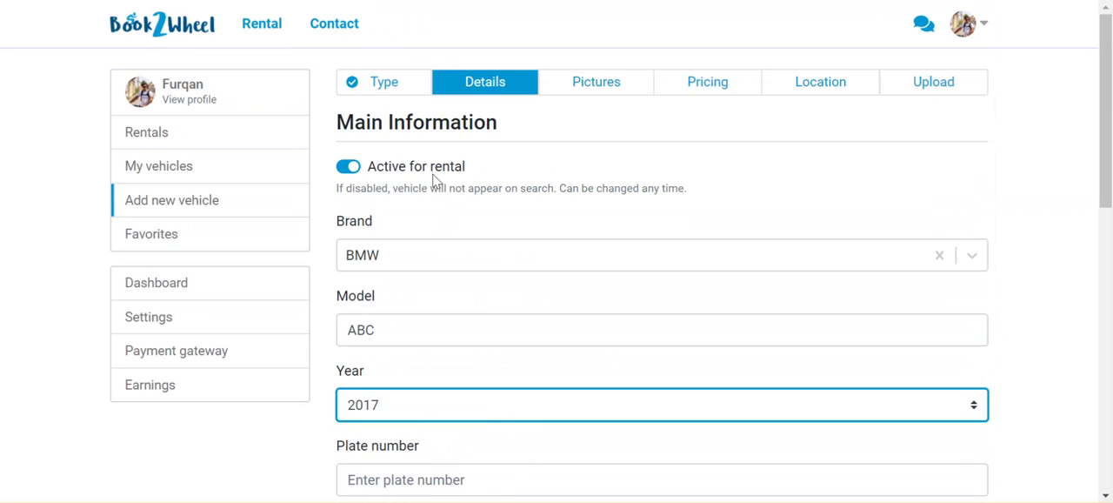
Enter the vehicle's plate number in the main information
scroll(544, 315, "down", 3)
left_click(486, 240)
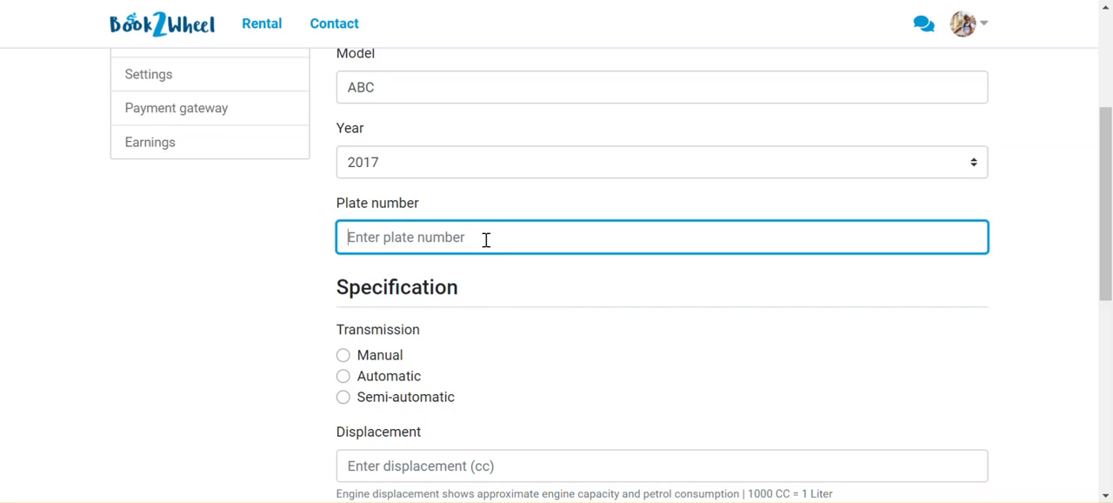
type("JEIKE99")
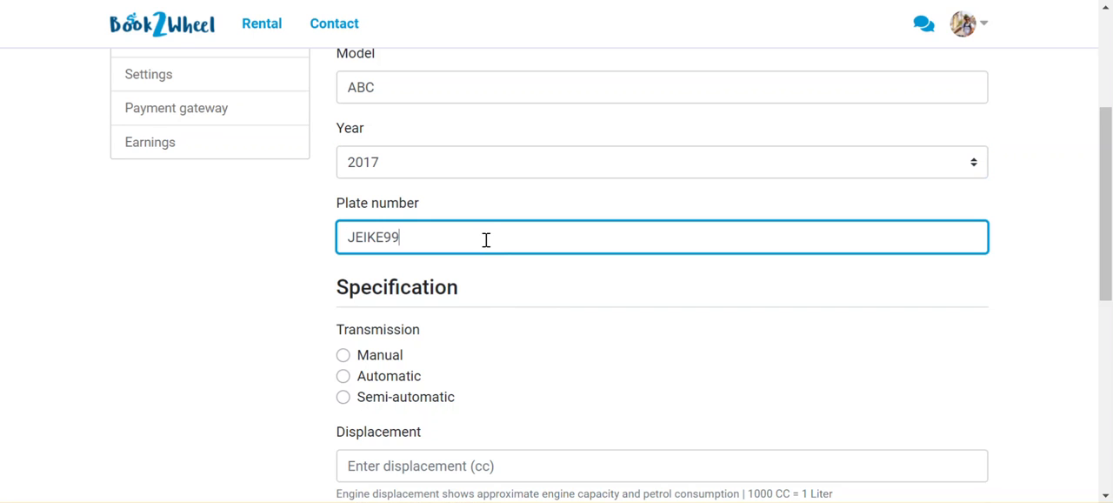
type("99")
Specify a Manual transmission and a displacement of 250 CC
scroll(486, 240, "down", 2)
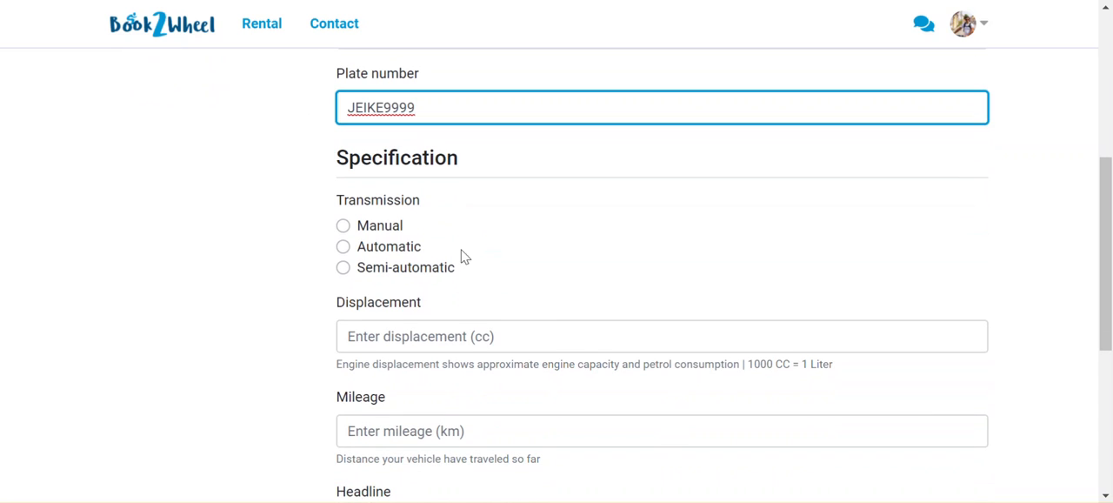
left_click(343, 226)
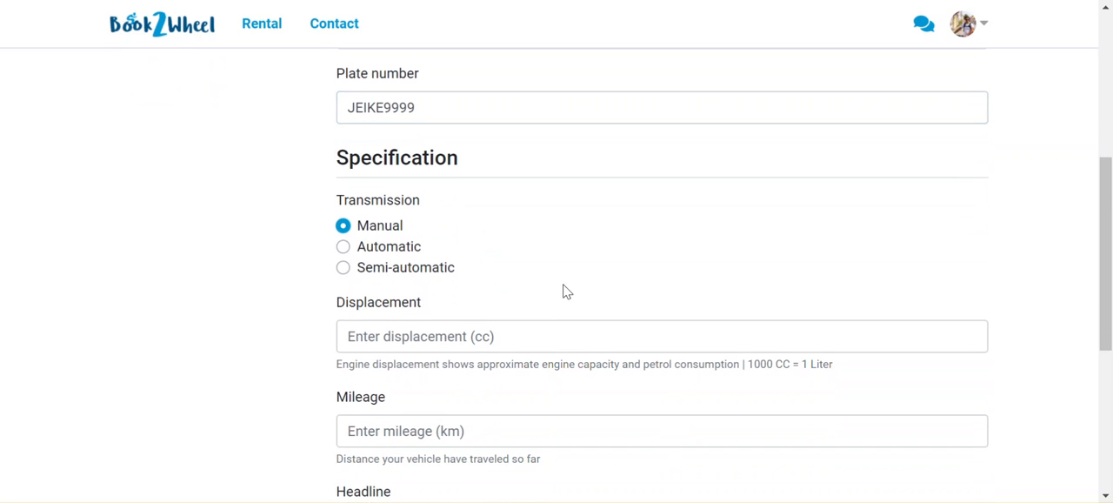
scroll(562, 292, "down", 1)
left_click(443, 228)
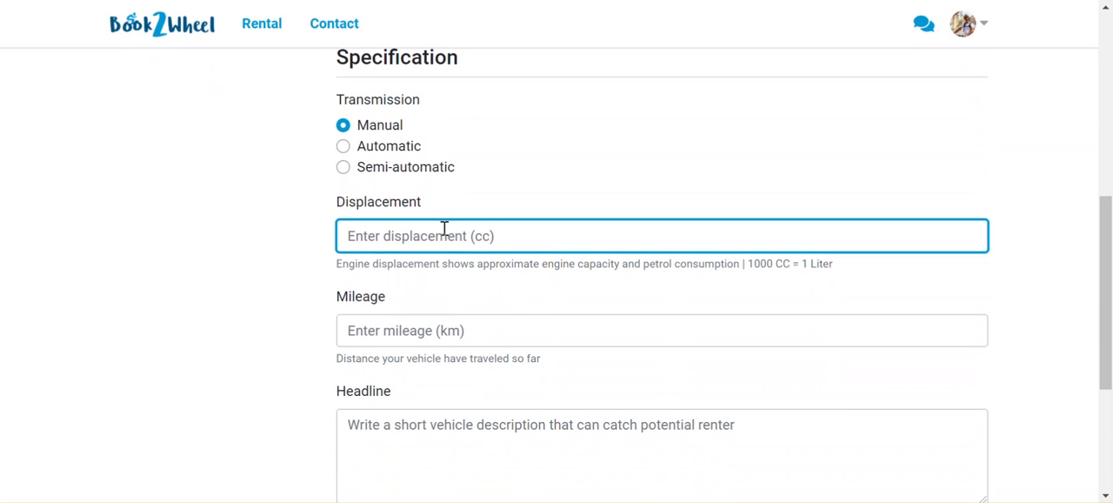
type("2")
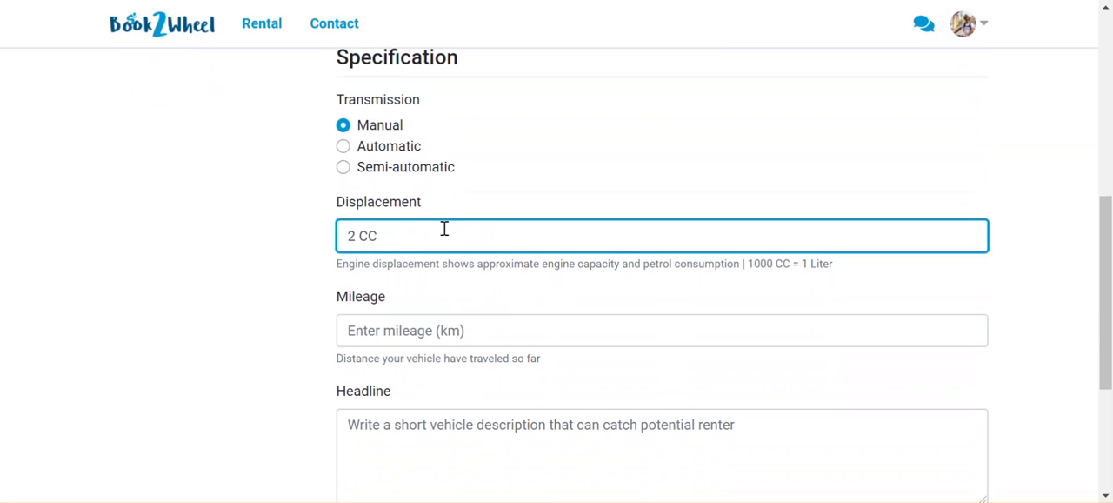
type("50")
Set the vehicle's mileage to 10,000 km
scroll(478, 282, "down", 1)
left_click(431, 264)
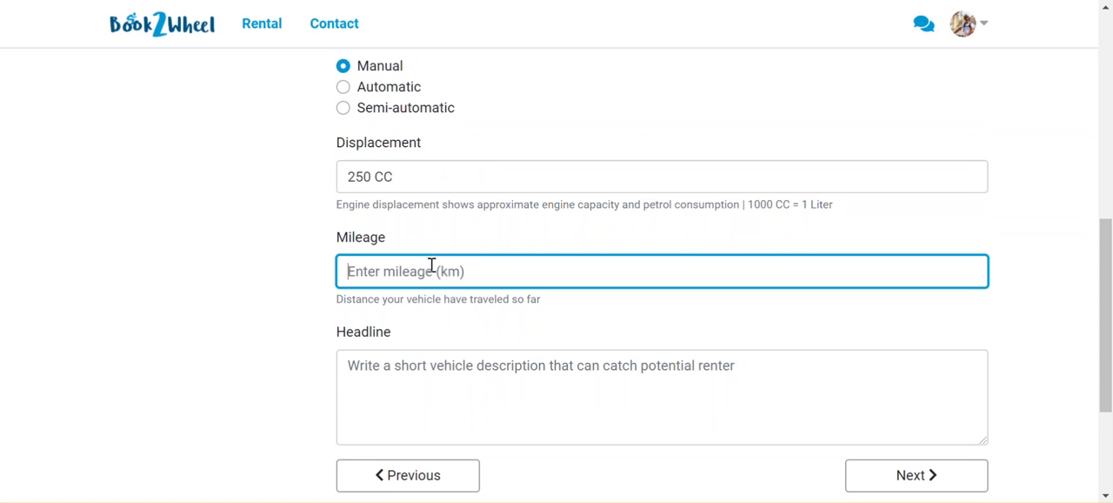
type("100000")
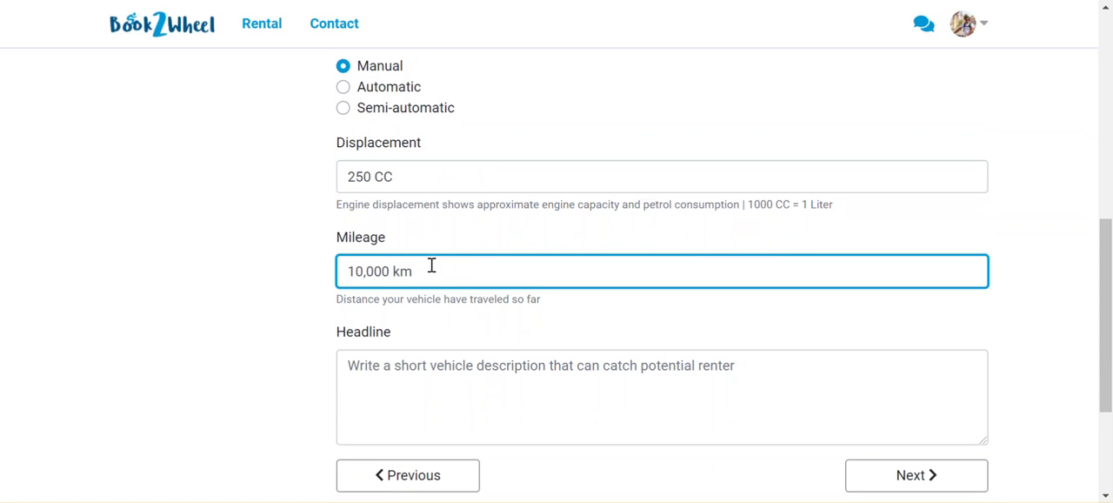
Write the headline "We offer motorbike tours, which start from point a to b. it is 10 days tour, write." and continue to Pictures
scroll(482, 328, "down", 1)
left_click(464, 316)
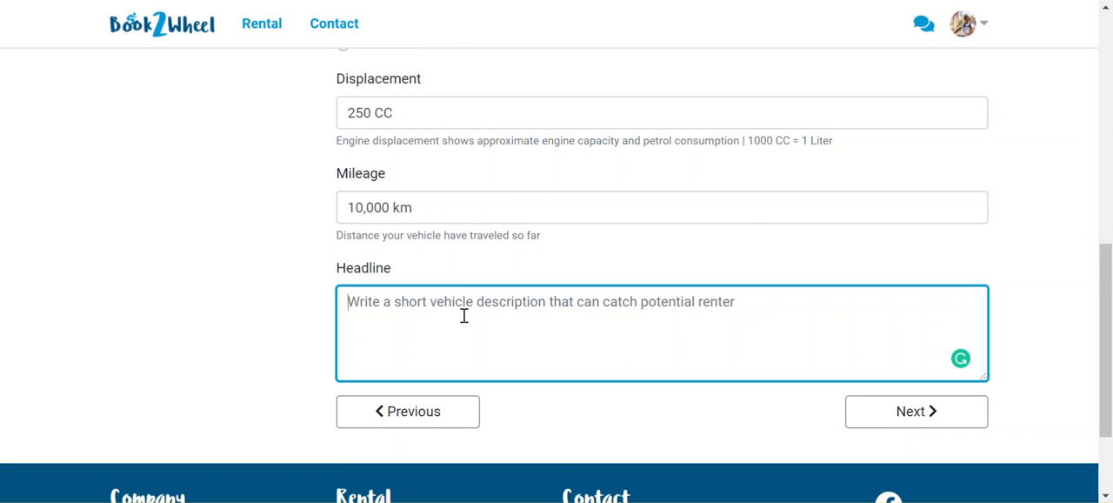
key("Caps_Lock")
type("wE")
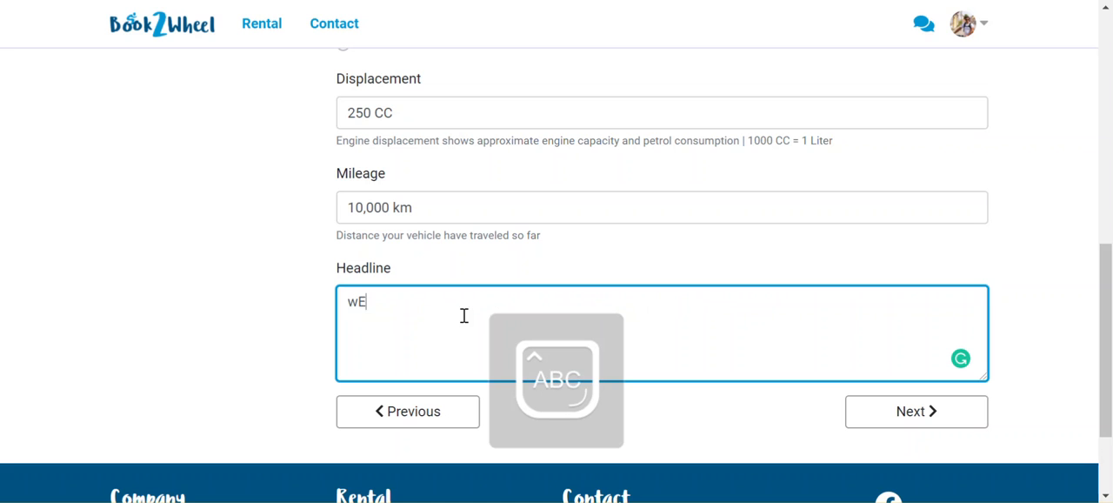
key("BackSpace")
key("BackSpace")
type("W")
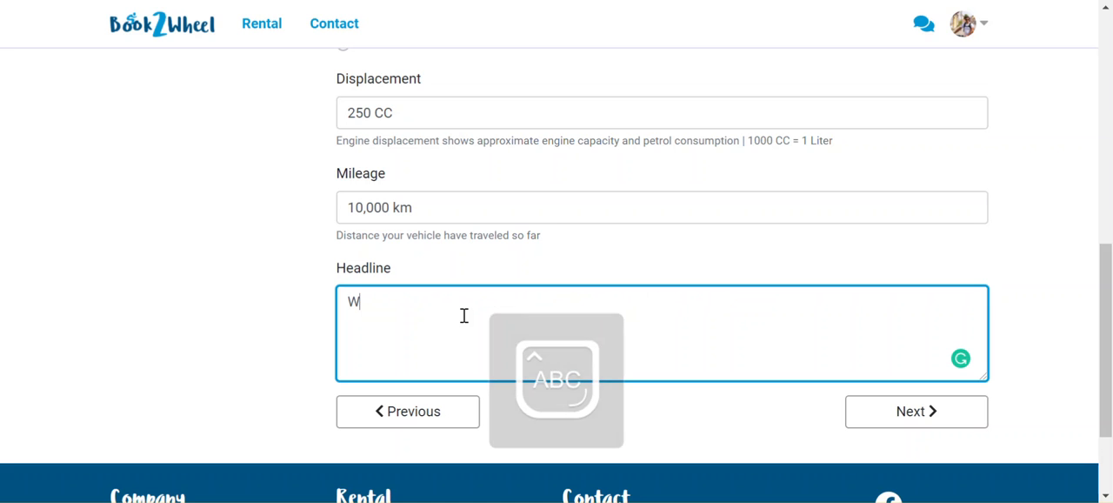
key("Caps_Lock")
type("e offer")
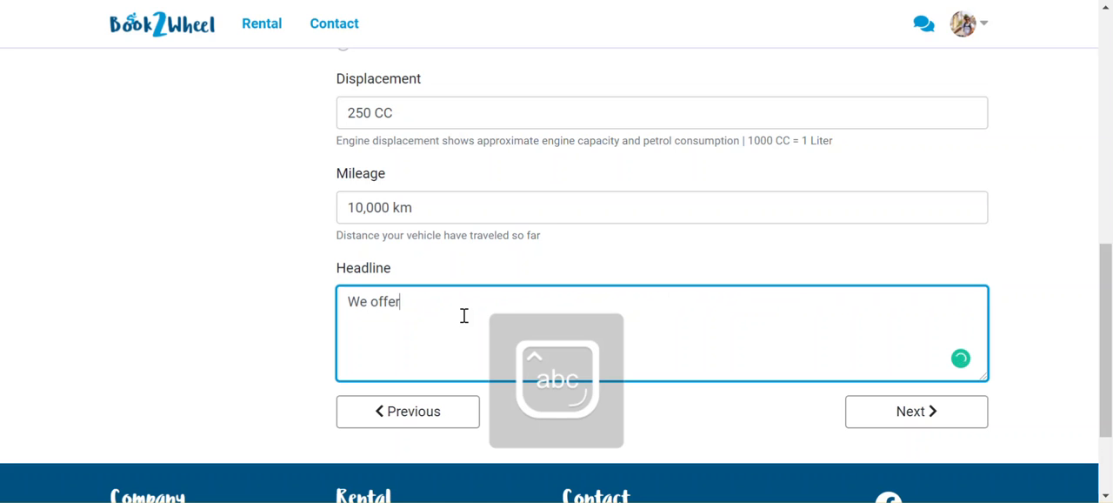
type(" motorbike tours,")
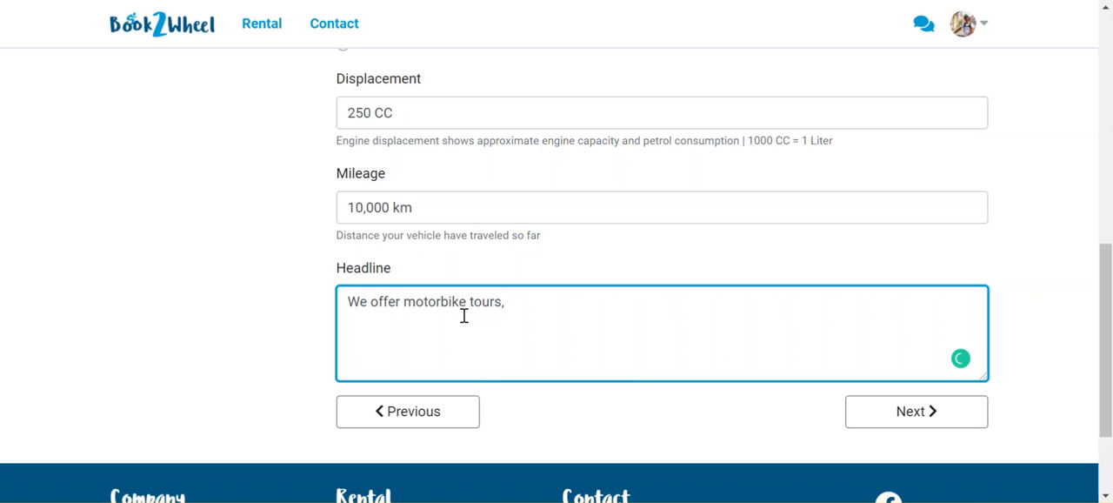
type(" which start fro")
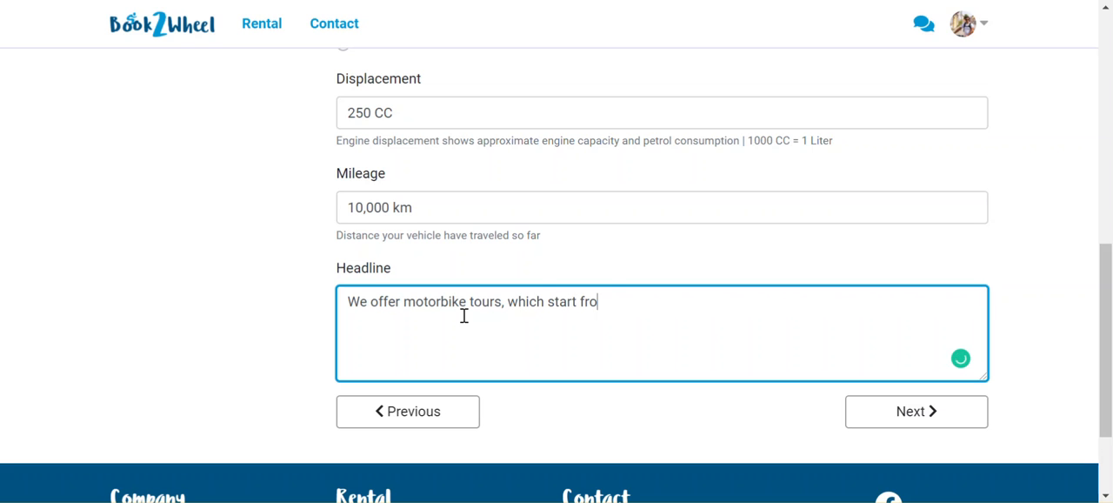
type("m point a to ")
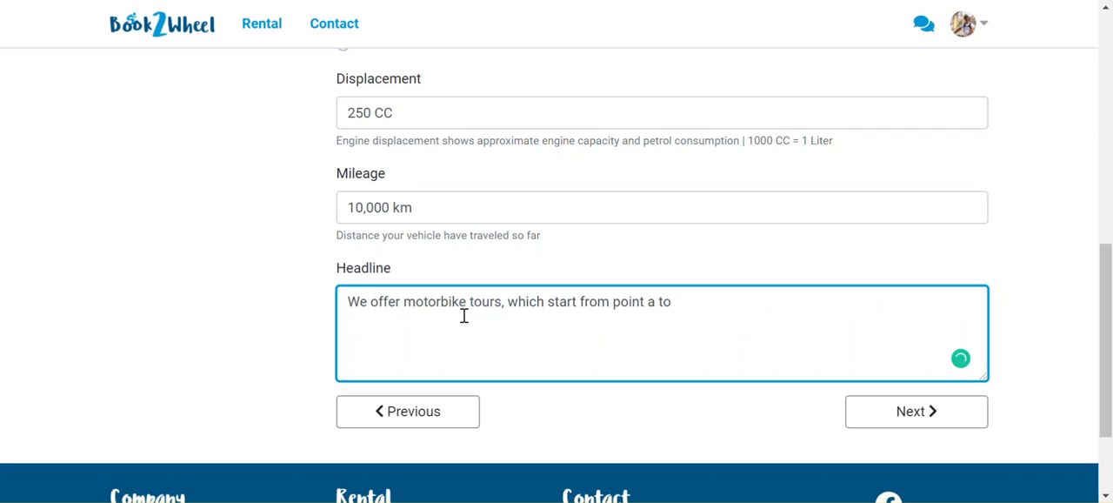
type("b. it is 10 days tour")
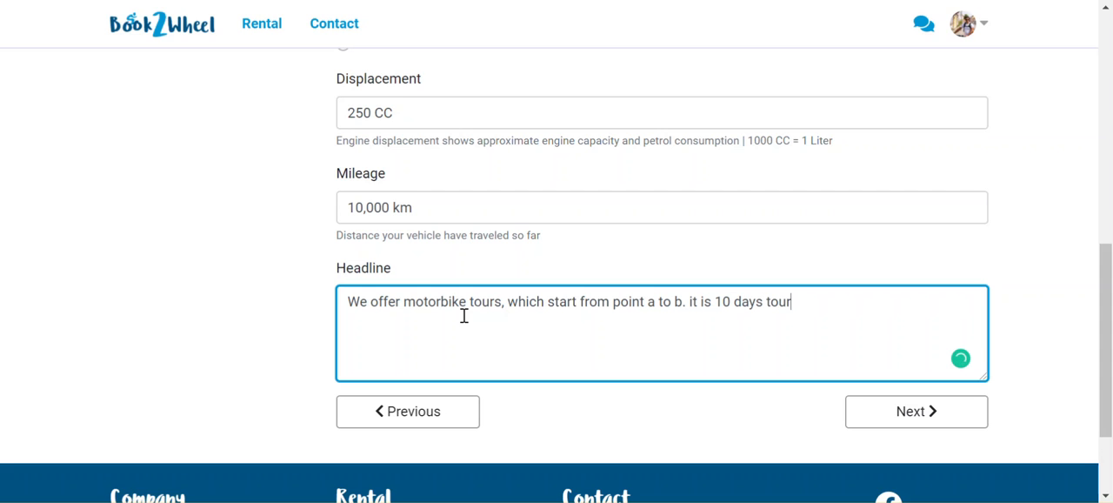
type(", write.")
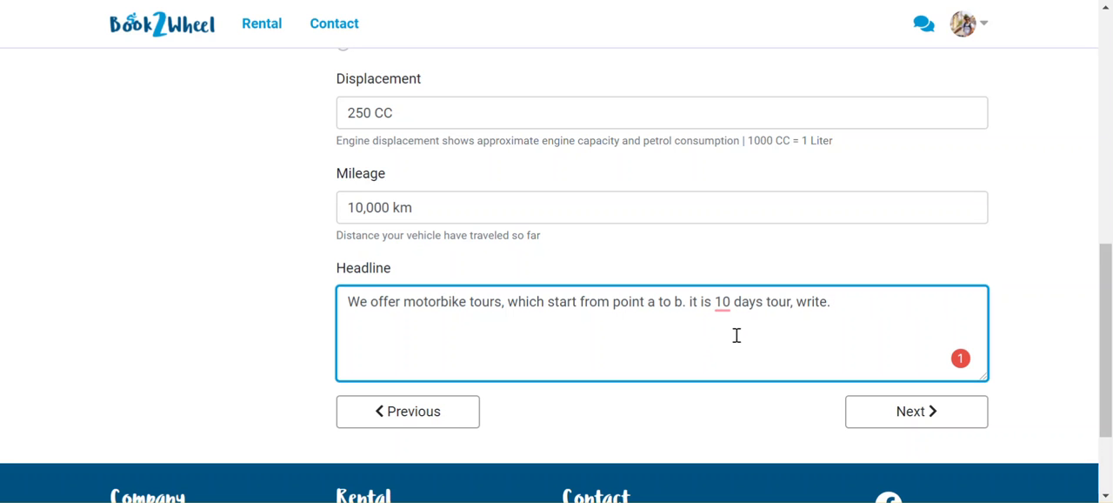
left_click(866, 410)
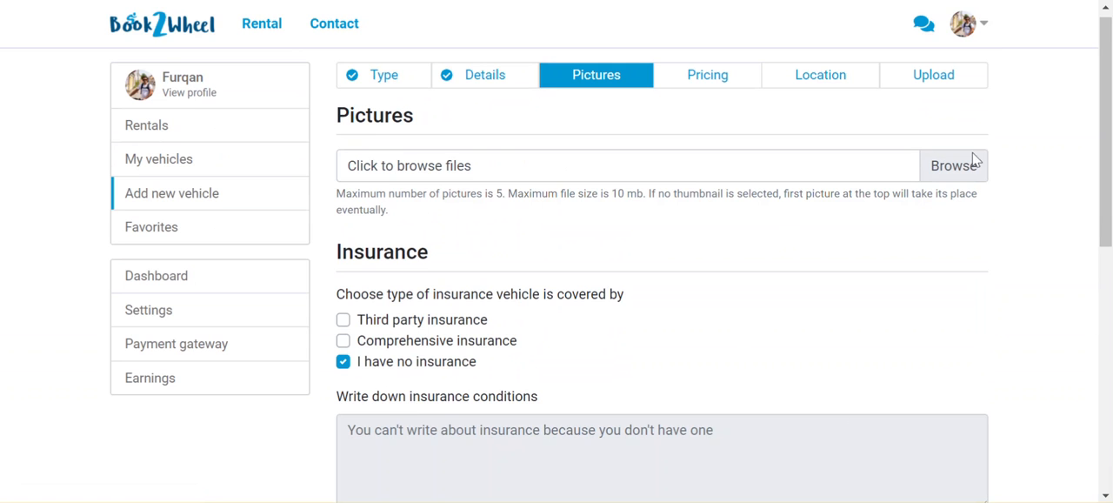
Browse for vehicle pictures and open the customer pictures folder inside Pictures
left_click(967, 174)
scroll(922, 197, "down", 2)
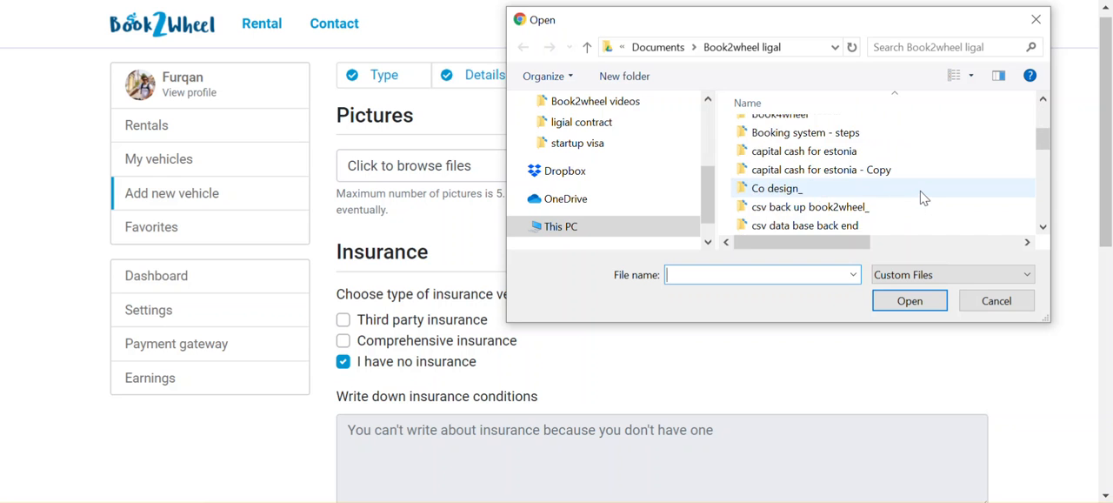
scroll(922, 193, "down", 8)
scroll(670, 187, "up", 1)
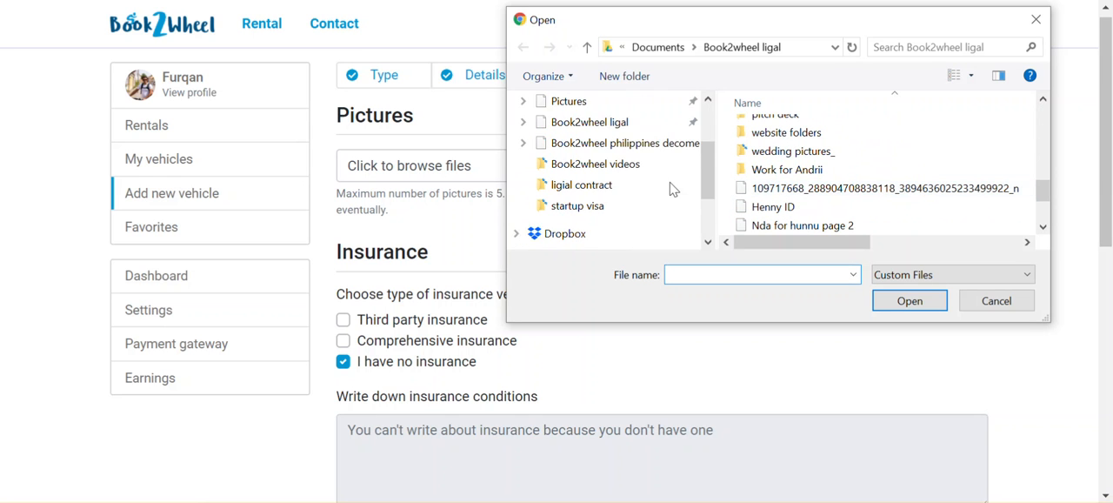
scroll(661, 188, "up", 3)
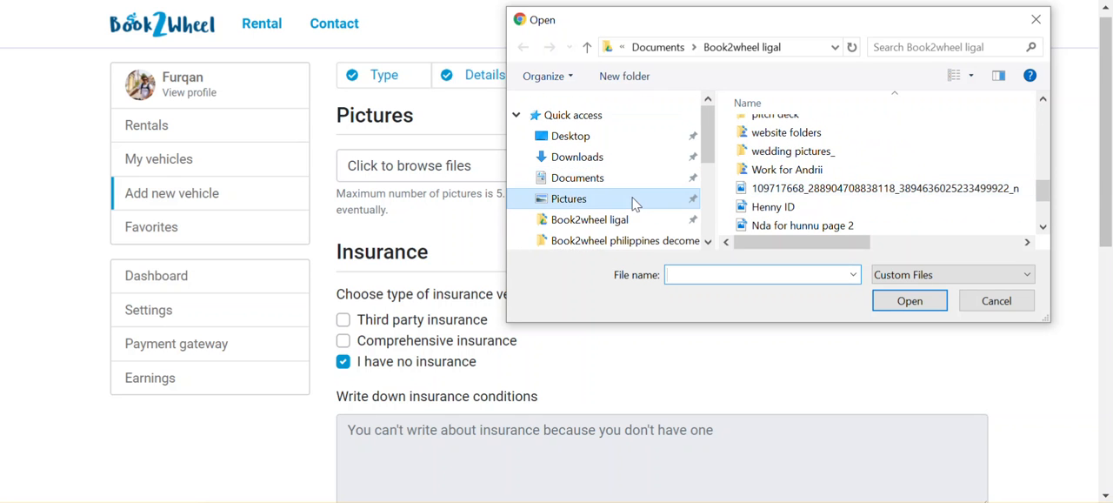
left_click(633, 200)
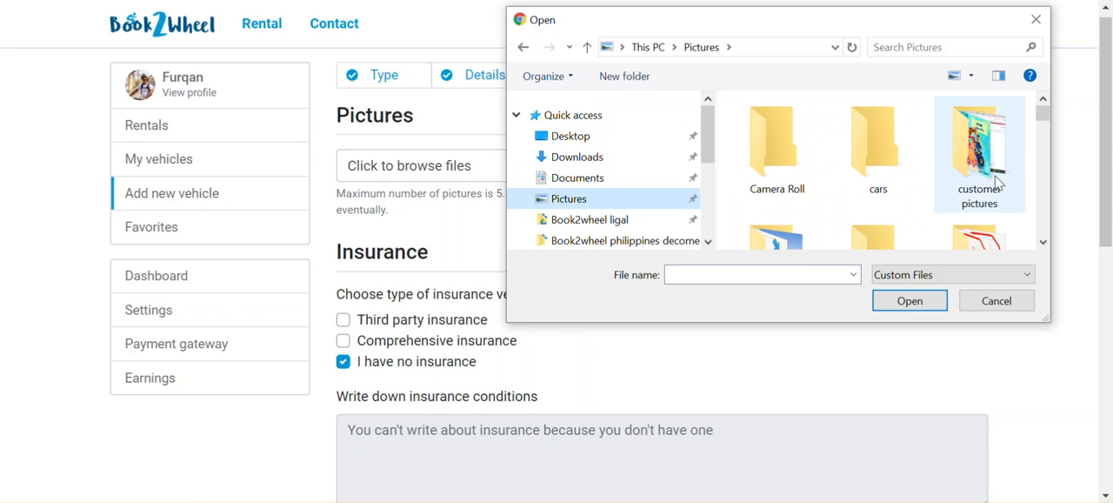
double_click(991, 183)
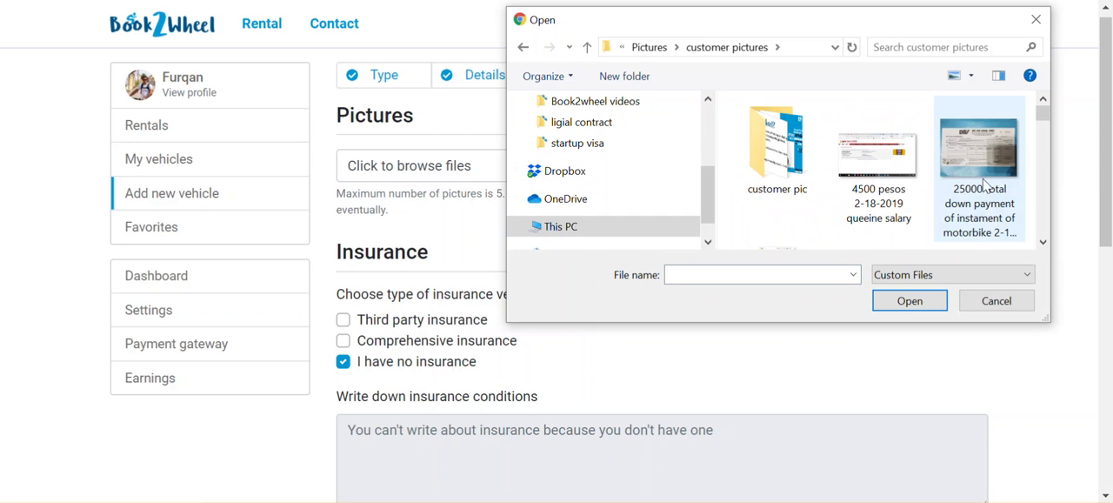
Add the blue scooter photo and the photo of a man beside a motorcycle, and make the scooter photo the thumbnail
scroll(983, 184, "down", 5)
scroll(958, 193, "down", 2)
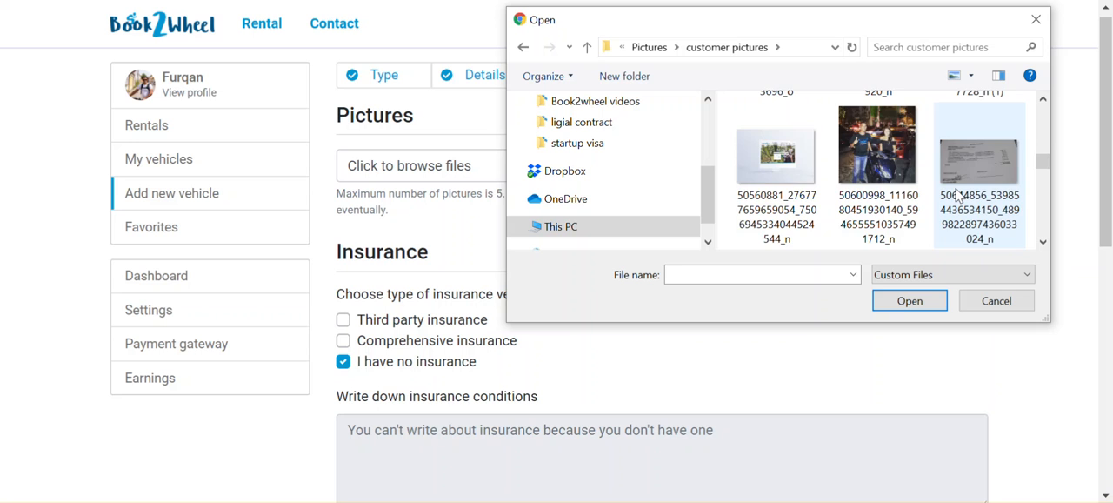
scroll(958, 194, "down", 1)
scroll(957, 193, "down", 1)
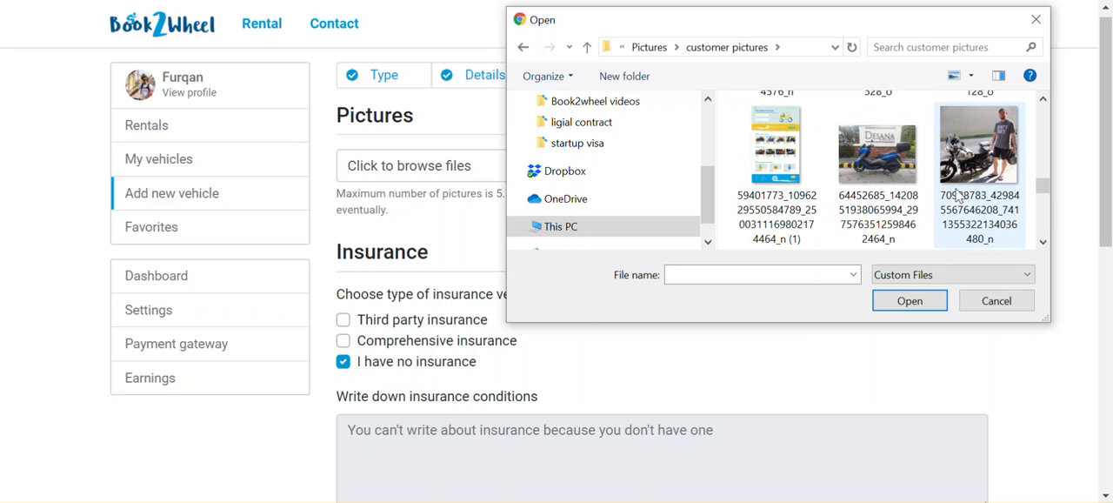
left_click(816, 165)
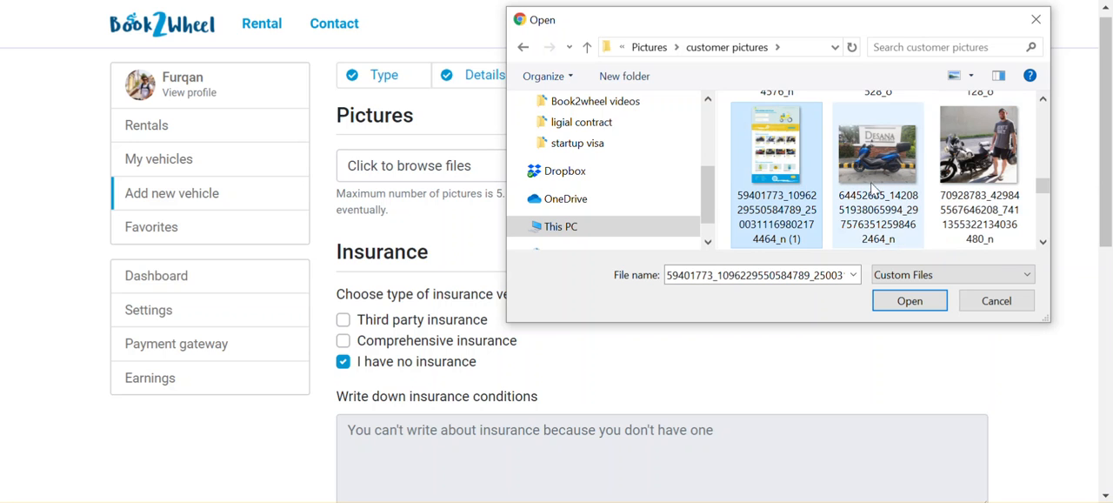
left_click(876, 180)
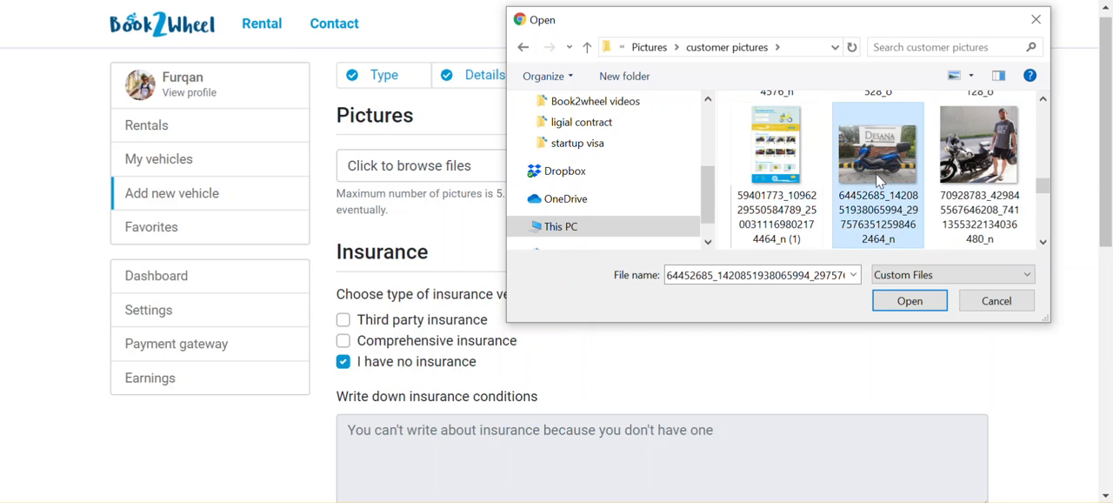
left_click(975, 169, "ctrl")
left_click(909, 300)
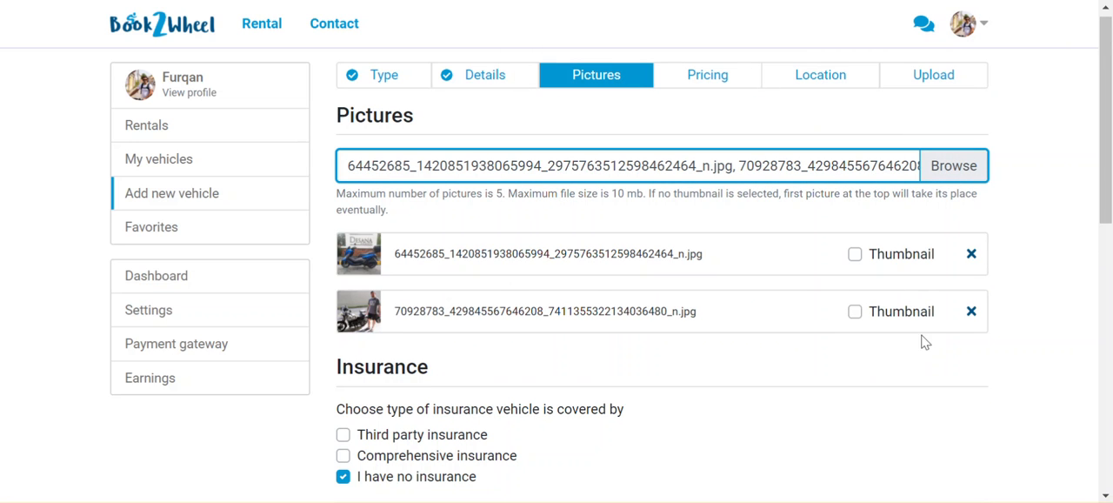
left_click(860, 258)
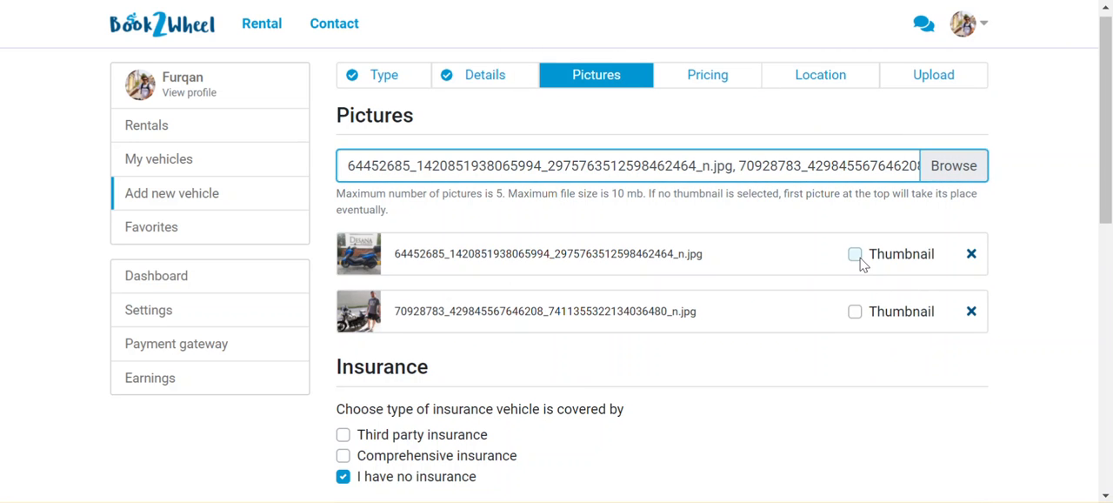
Set the vehicle's insurance coverage to Third party insurance
scroll(946, 353, "down", 1)
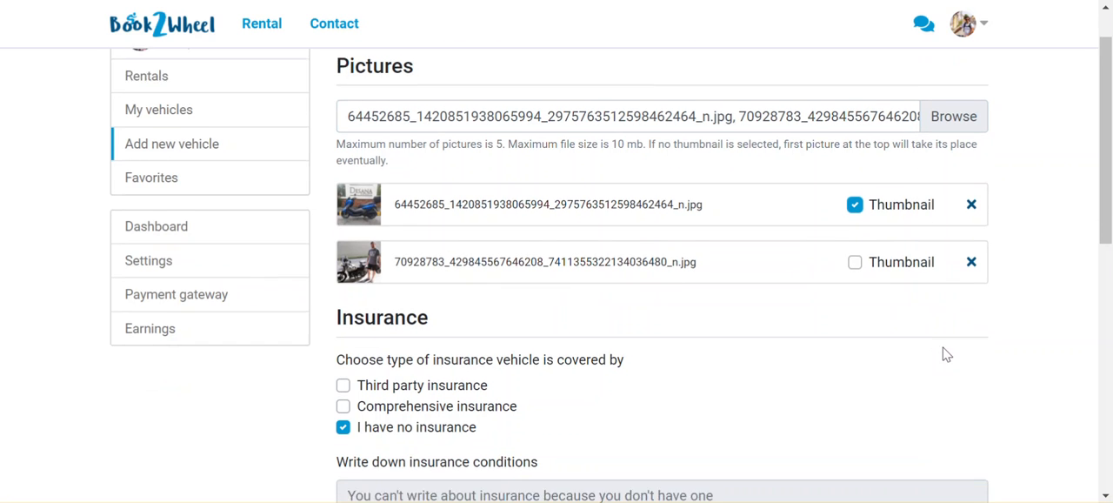
scroll(946, 354, "down", 5)
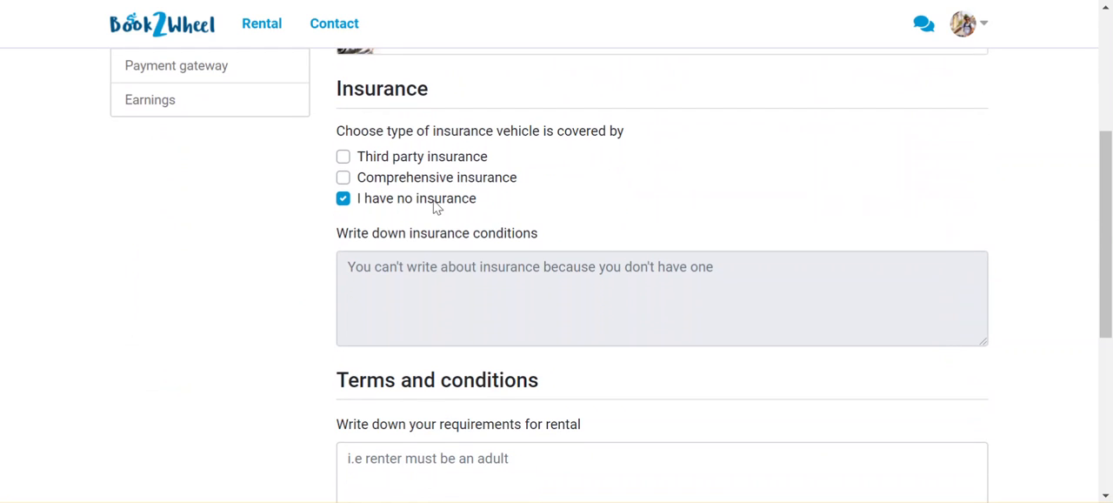
left_click(344, 157)
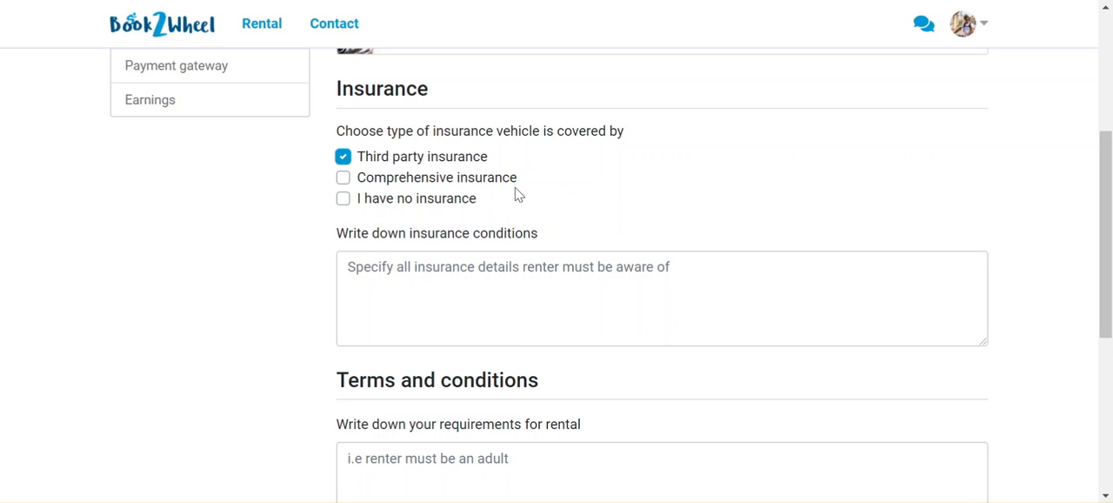
Write the insurance condition "the insurance does not cover own damges."
scroll(552, 242, "down", 1)
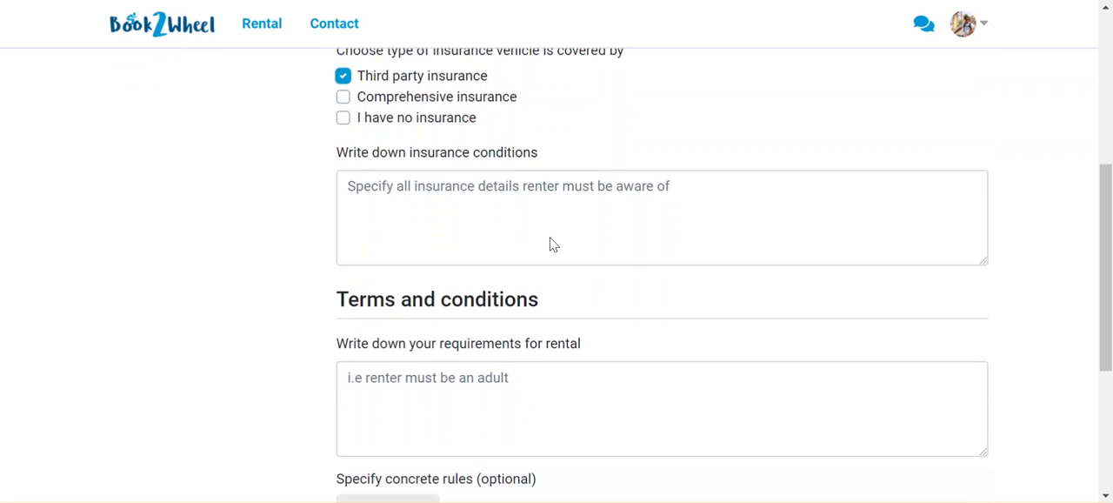
left_click(505, 201)
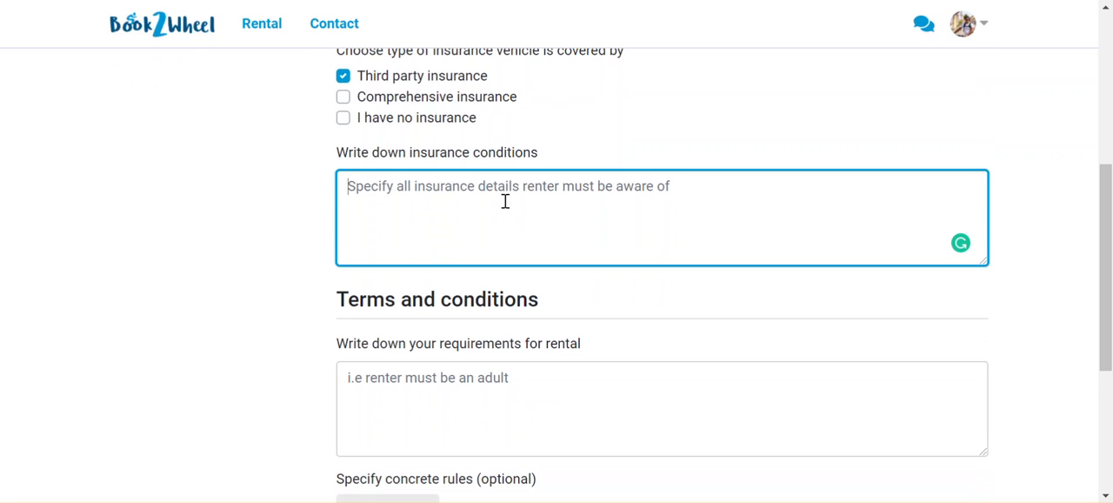
type("the i")
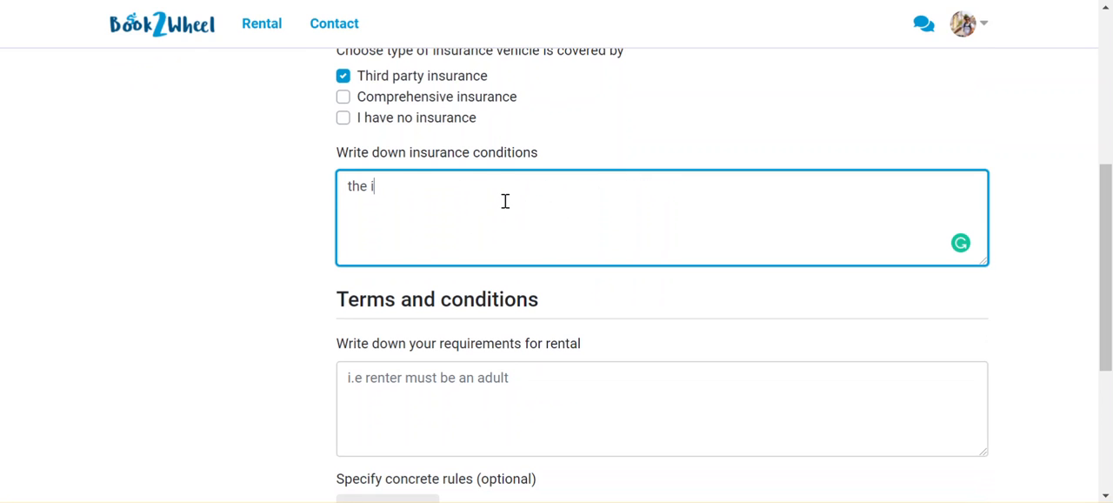
type("nsruac")
type("ance does")
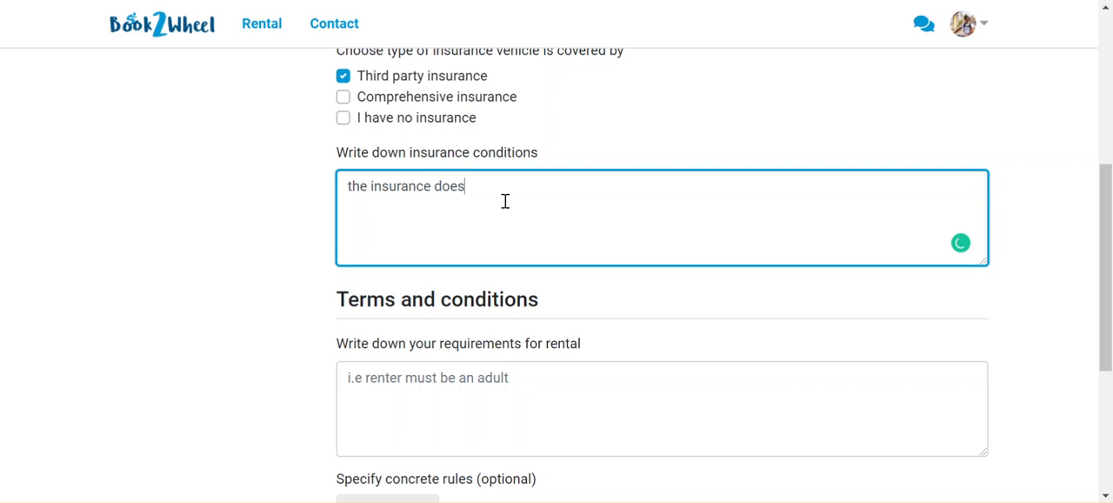
type(" not o")
key("BackSpace")
type("cover own damges")
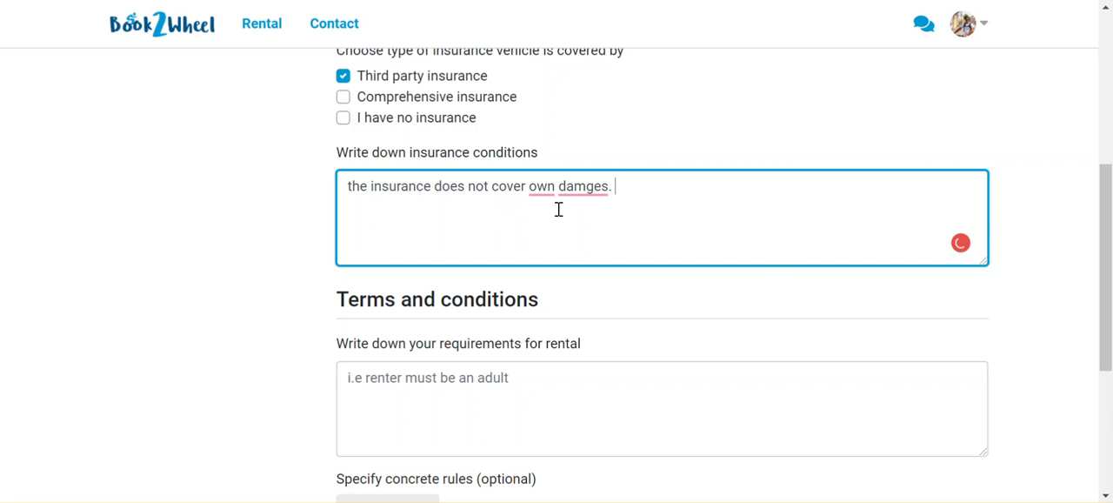
Apply the suggested corrections so the insurance condition reads "the insurance does not cover their own damages."
mouse_move(586, 190)
left_click(596, 219)
mouse_move(546, 191)
left_click(565, 235)
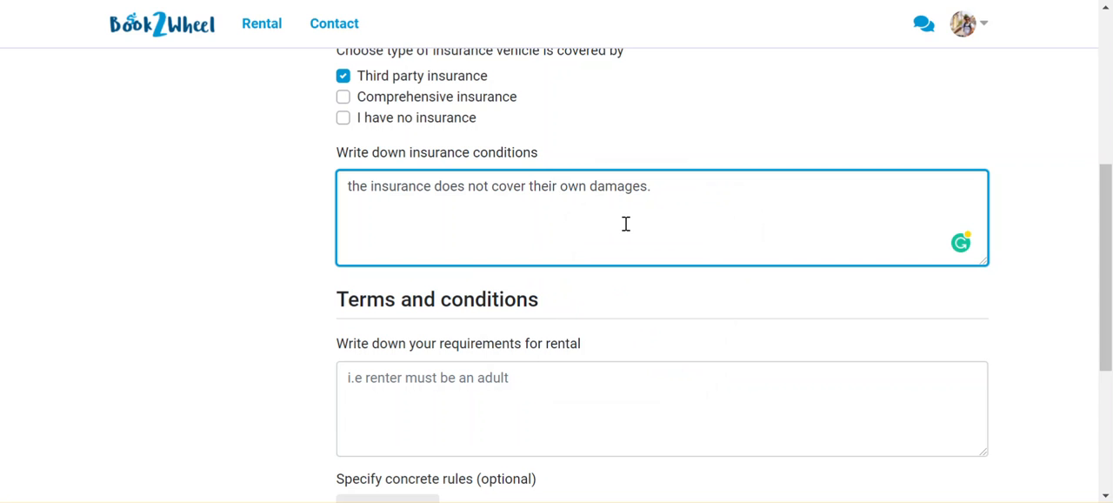
Write the rental requirements as "deposit, driving details." in the terms and conditions, correcting the misspelled word
scroll(625, 223, "down", 1)
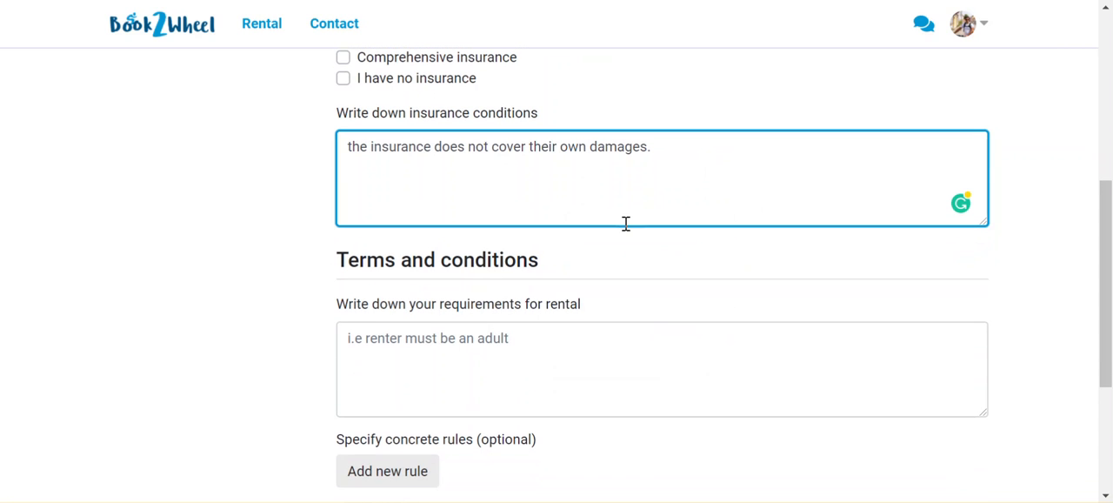
scroll(626, 224, "down", 1)
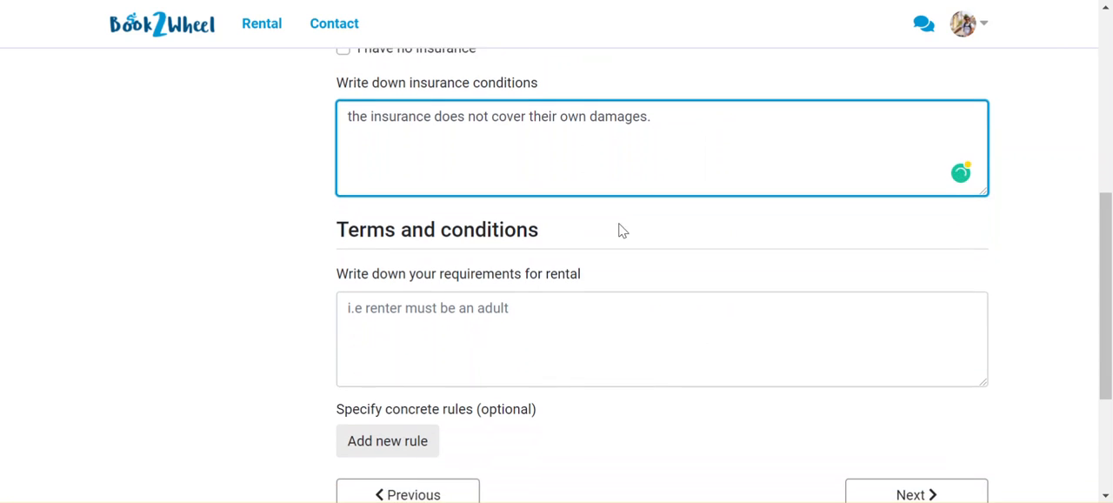
left_click(557, 302)
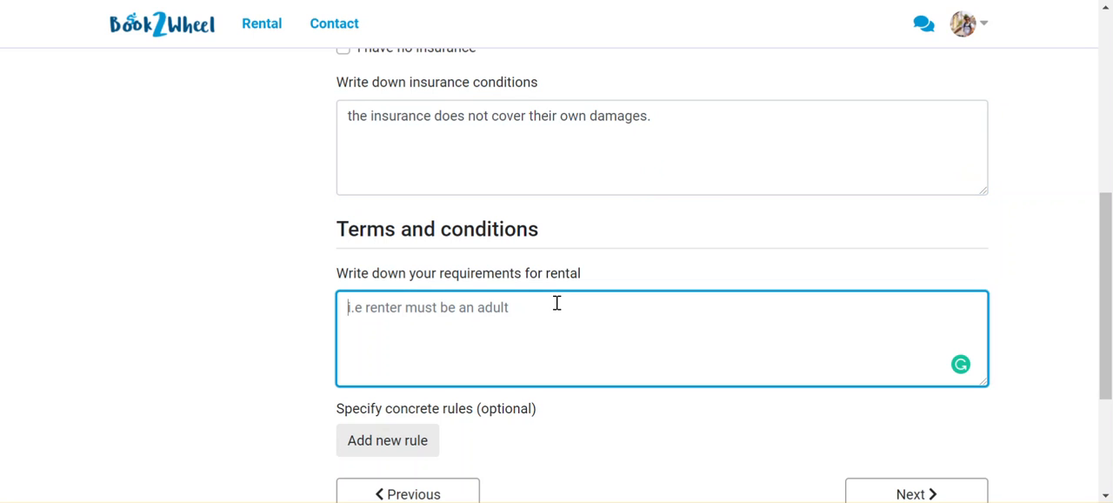
type("deposit,")
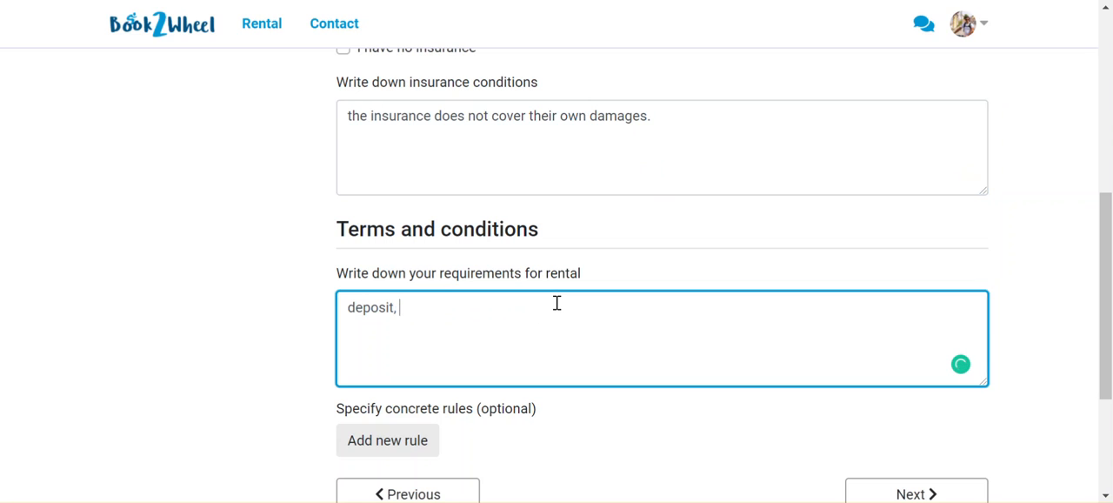
type("riving detials.")
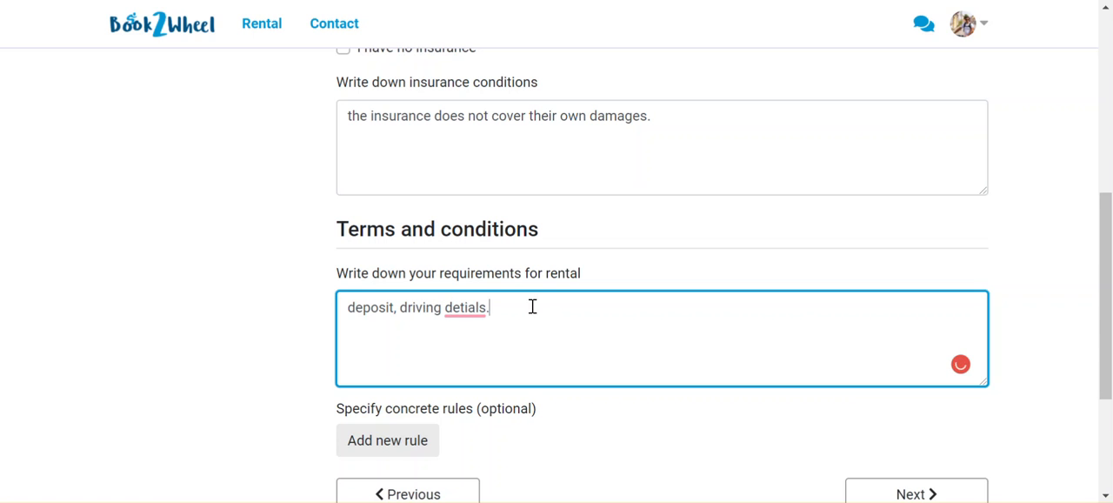
mouse_move(484, 309)
left_click(482, 339)
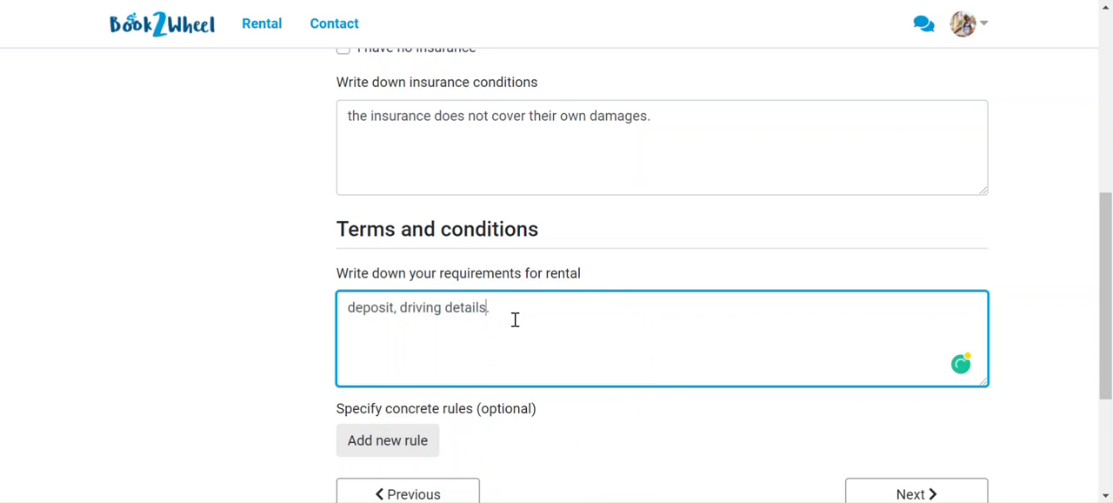
left_click(522, 317)
Add a concrete rule reading "3 riders not allowed" marked as Forbid, and continue to Pricing
scroll(565, 308, "down", 1)
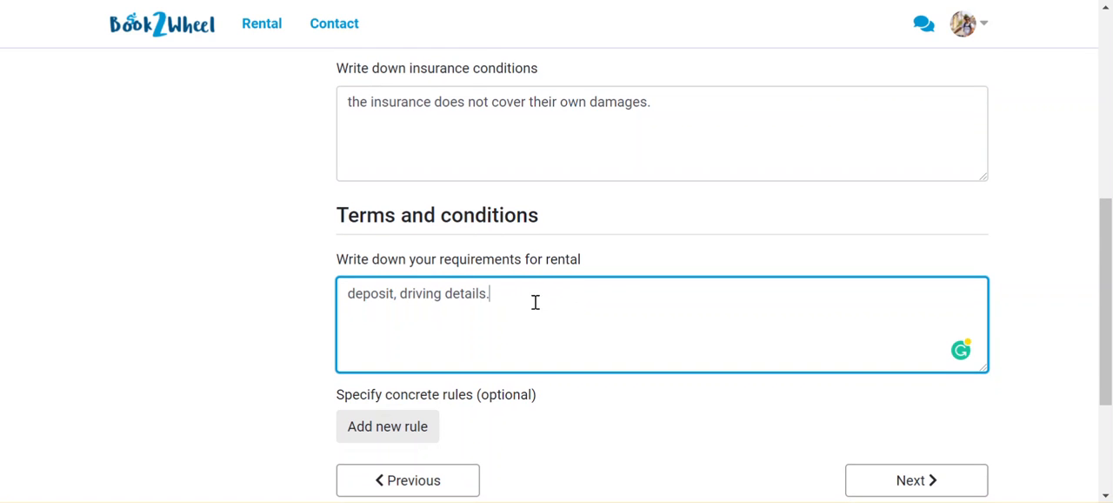
scroll(543, 305, "down", 1)
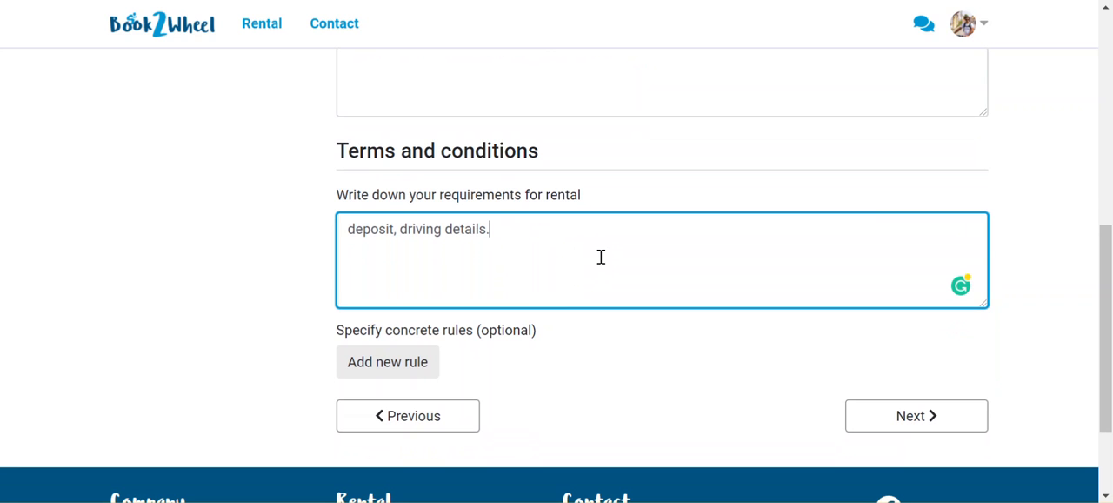
scroll(617, 241, "down", 1)
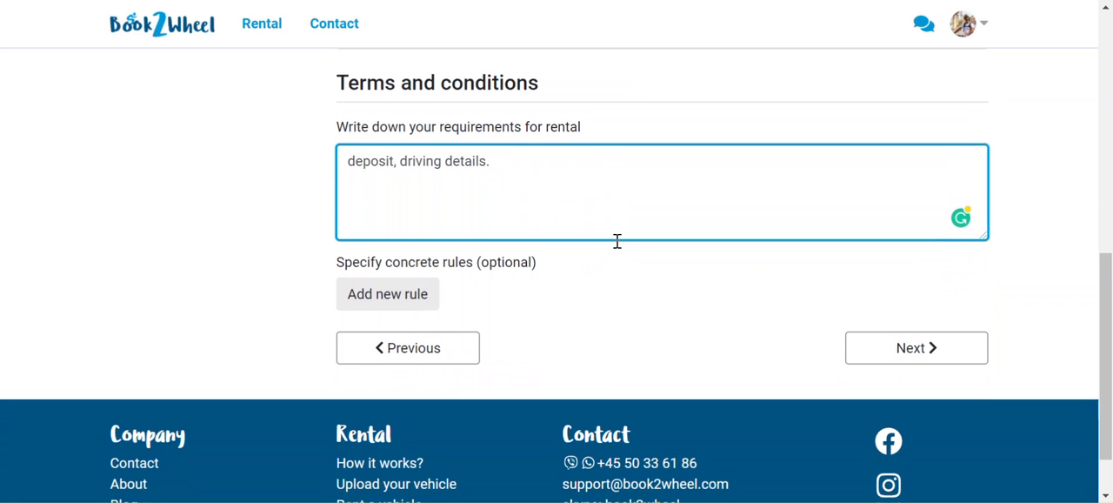
scroll(557, 261, "down", 1)
left_click(416, 261)
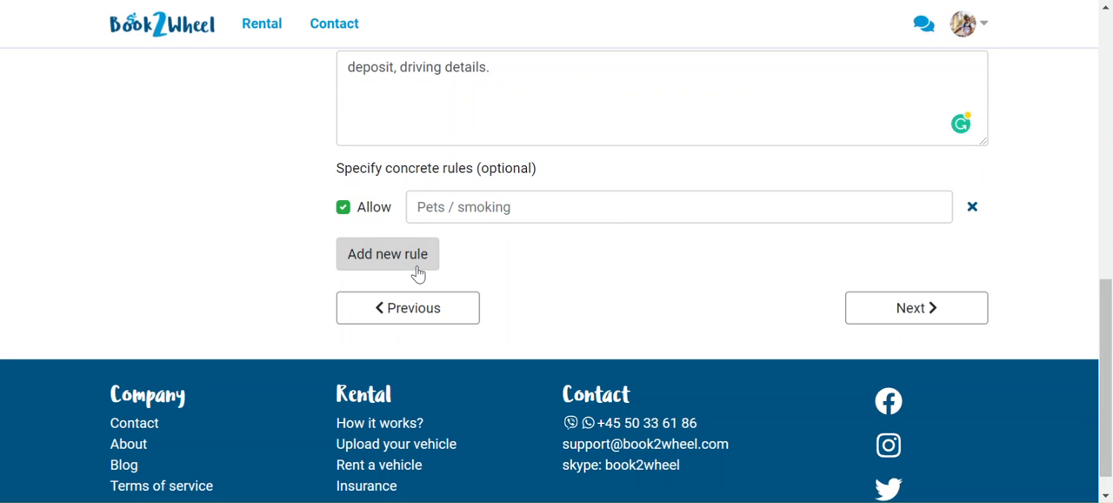
left_click(590, 206)
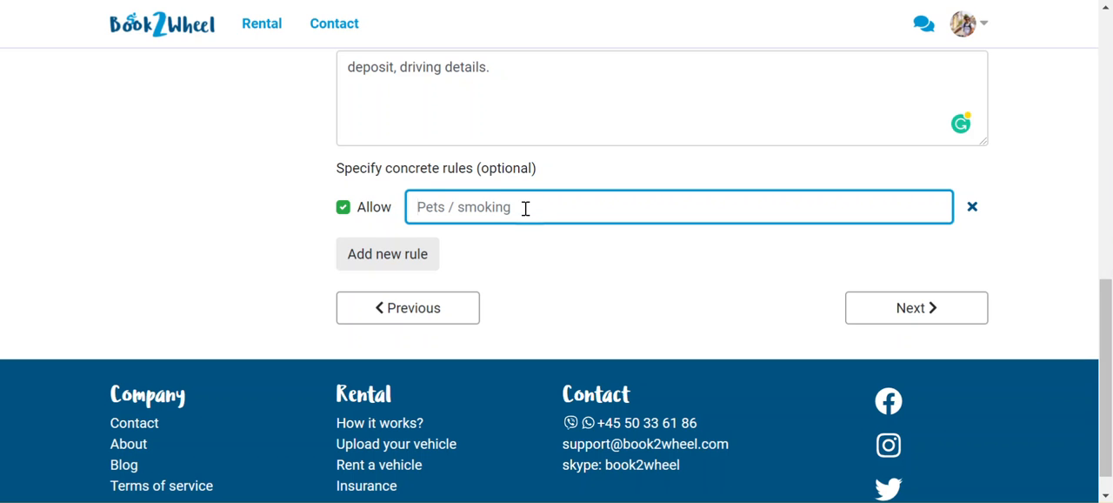
type("3 r")
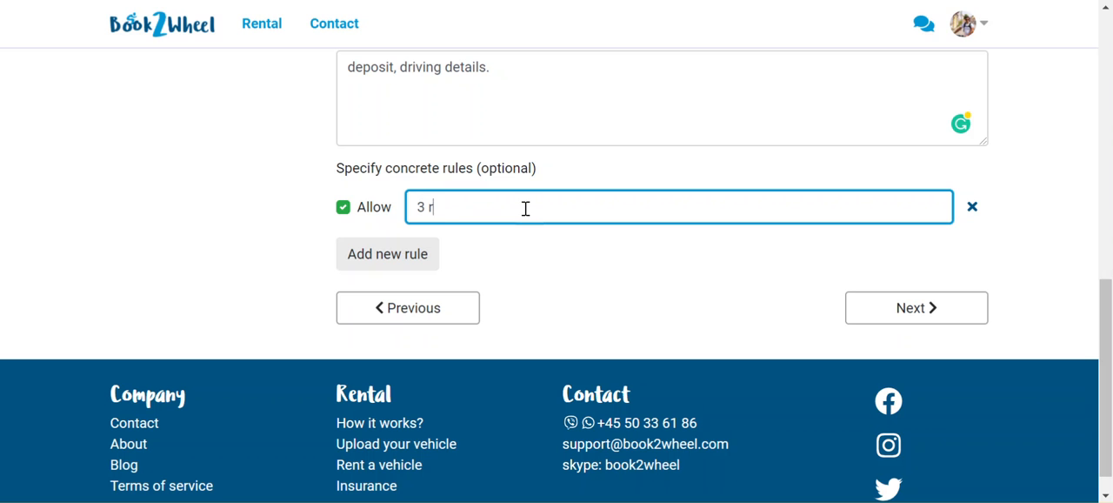
type("iders not a")
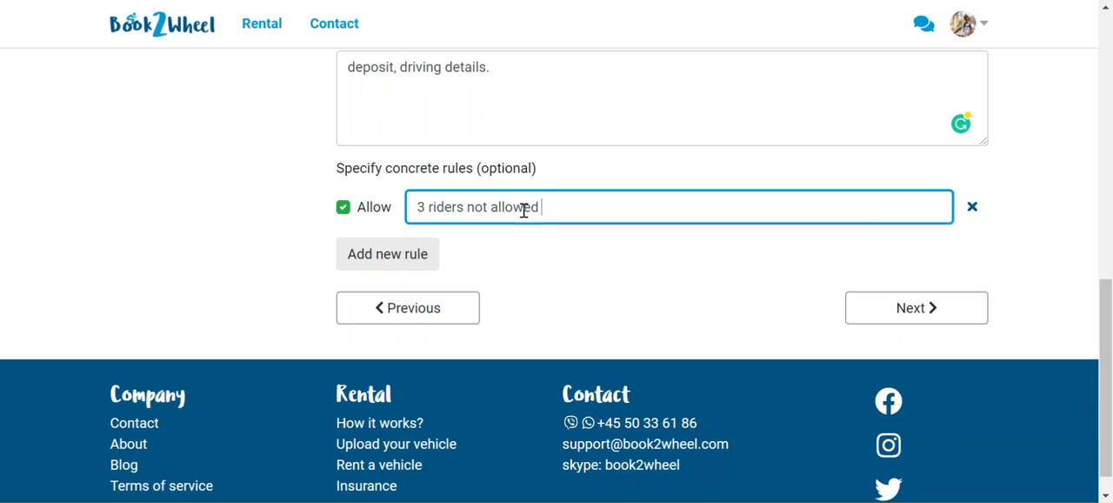
type("llowed")
left_click(342, 208)
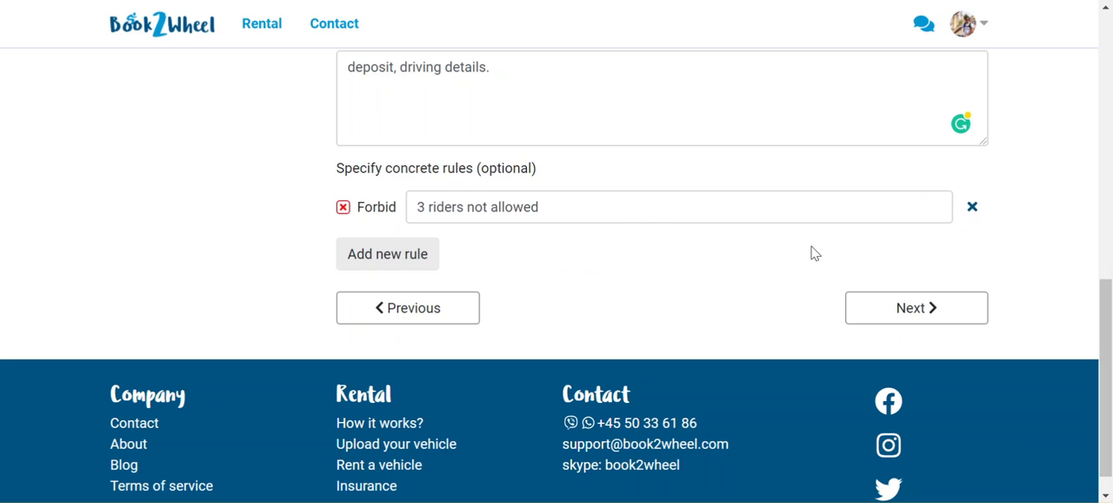
left_click(877, 312)
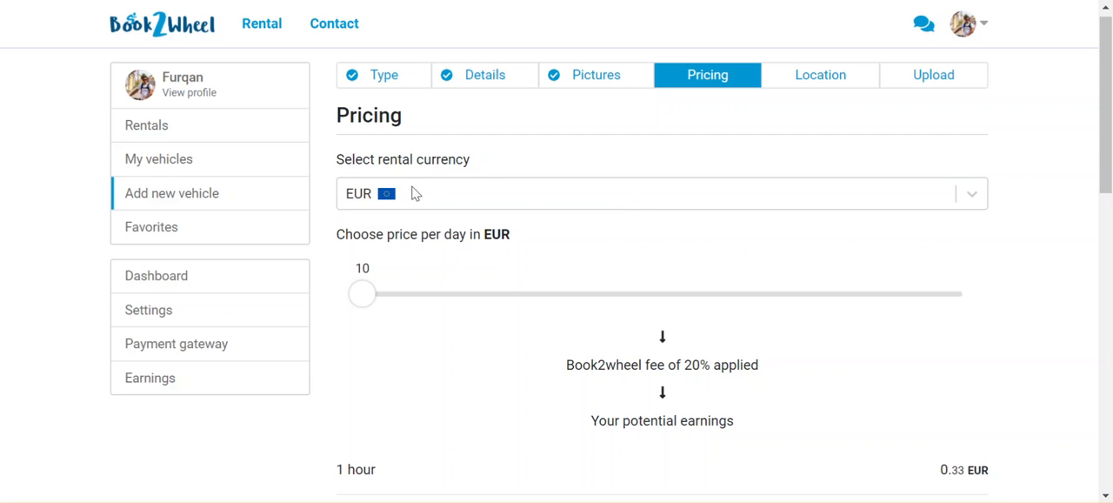
Set the rental currency to USD in the Pricing section
left_click(572, 205)
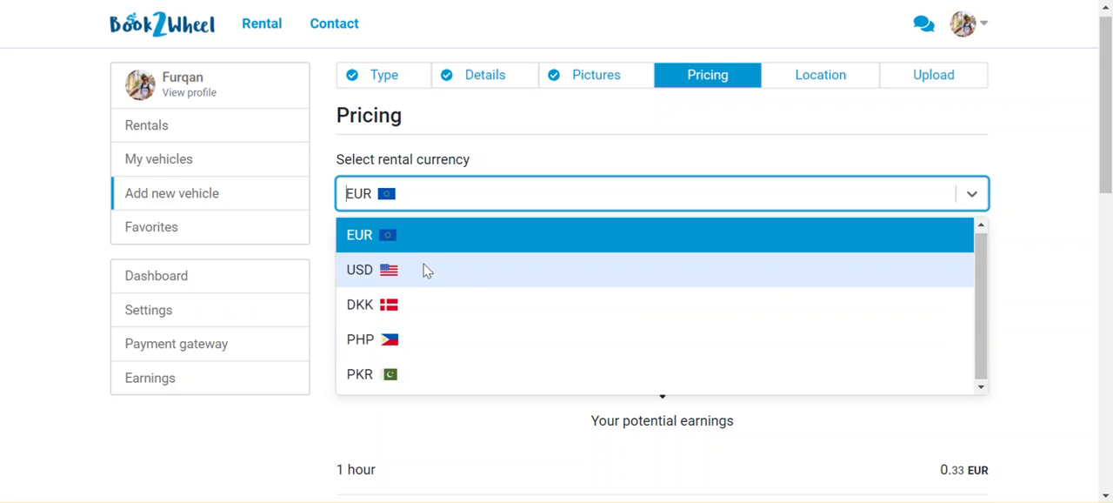
left_click(1047, 236)
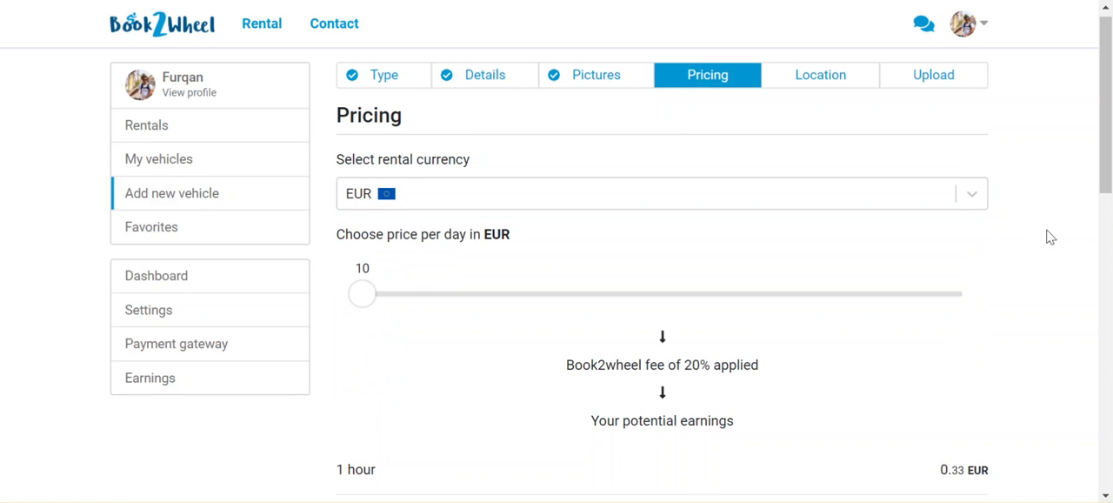
scroll(1047, 236, "down", 2)
scroll(684, 203, "up", 1)
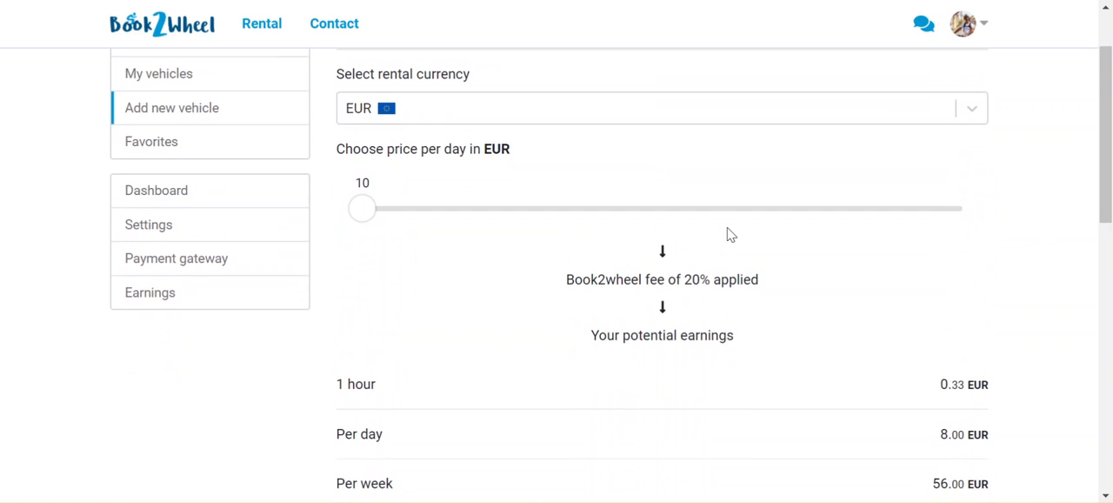
scroll(728, 233, "down", 1)
scroll(727, 228, "up", 2)
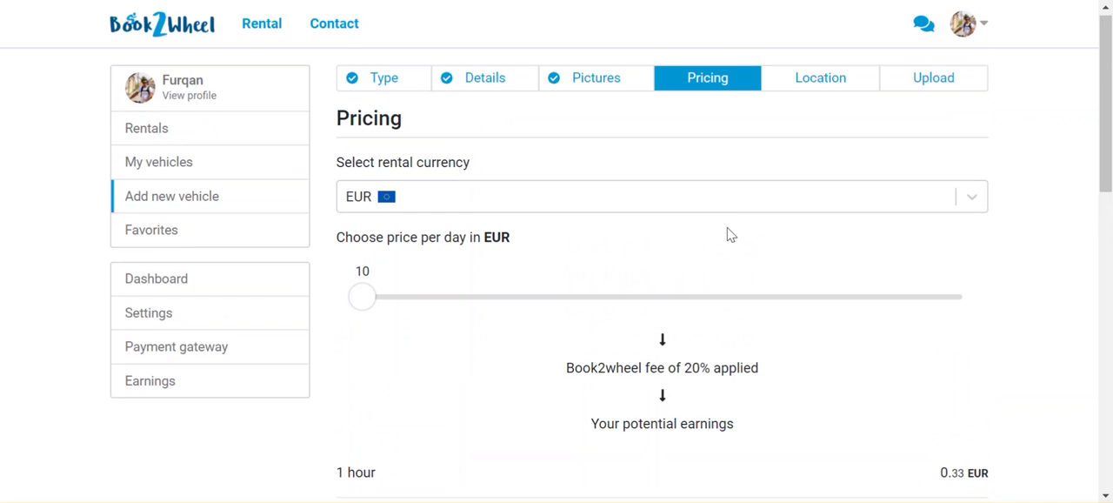
scroll(728, 230, "down", 2)
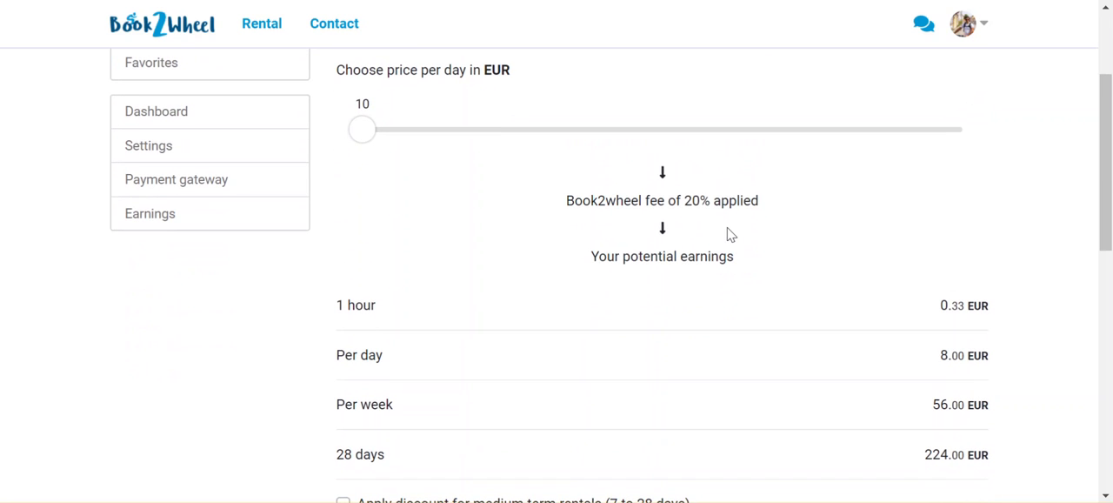
scroll(729, 234, "up", 3)
left_click(547, 176)
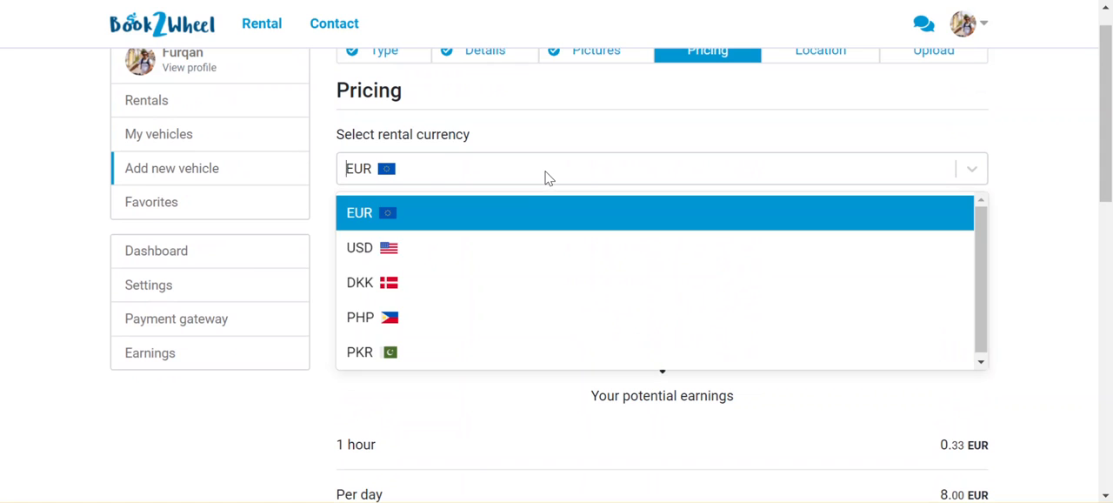
left_click(397, 256)
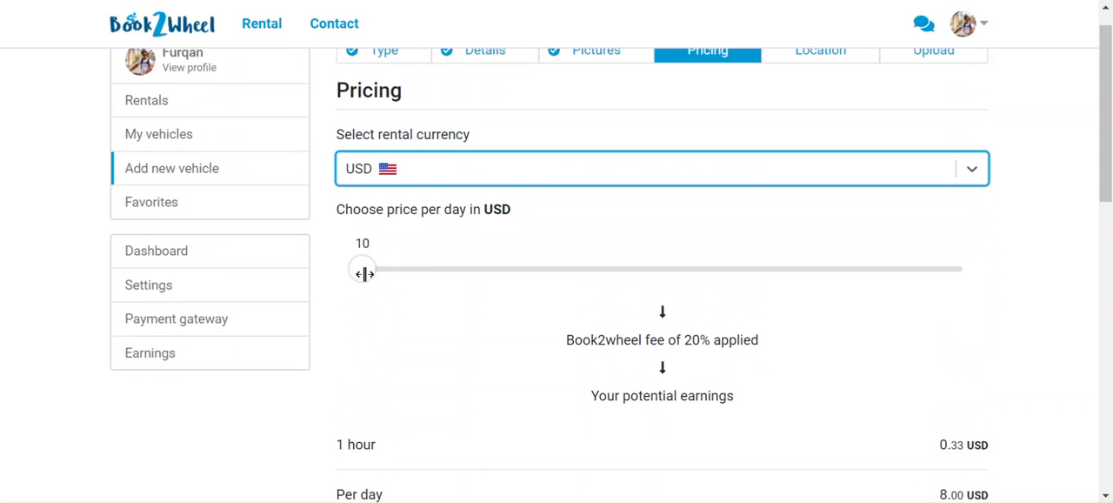
Set the rental price per day to 80 USD
left_click_drag(364, 269, 558, 278)
left_click(437, 270)
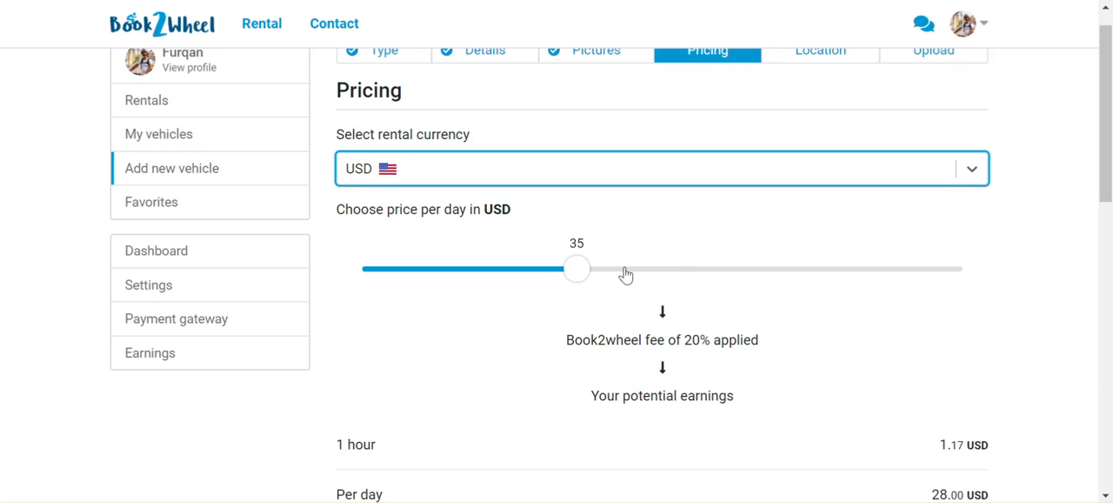
left_click(668, 267)
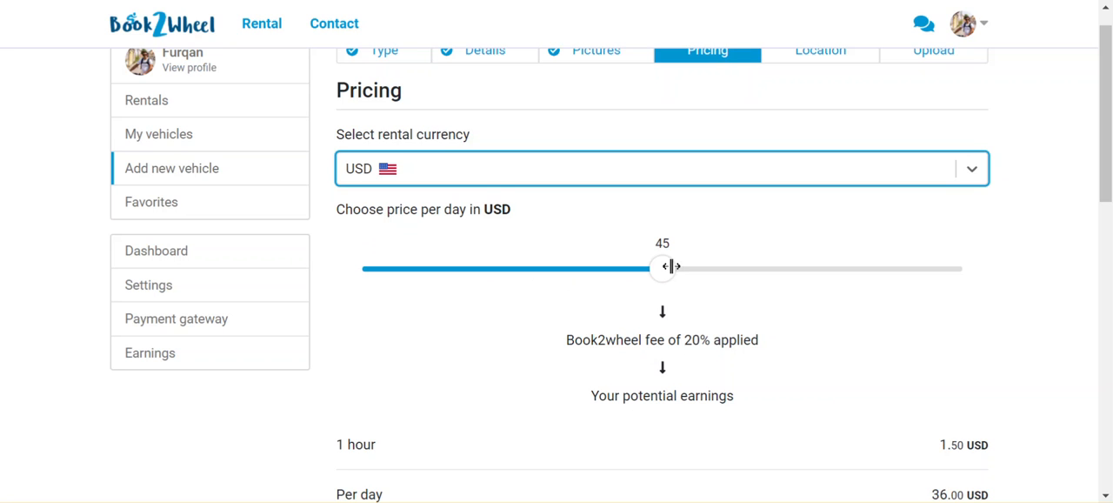
left_click(964, 267)
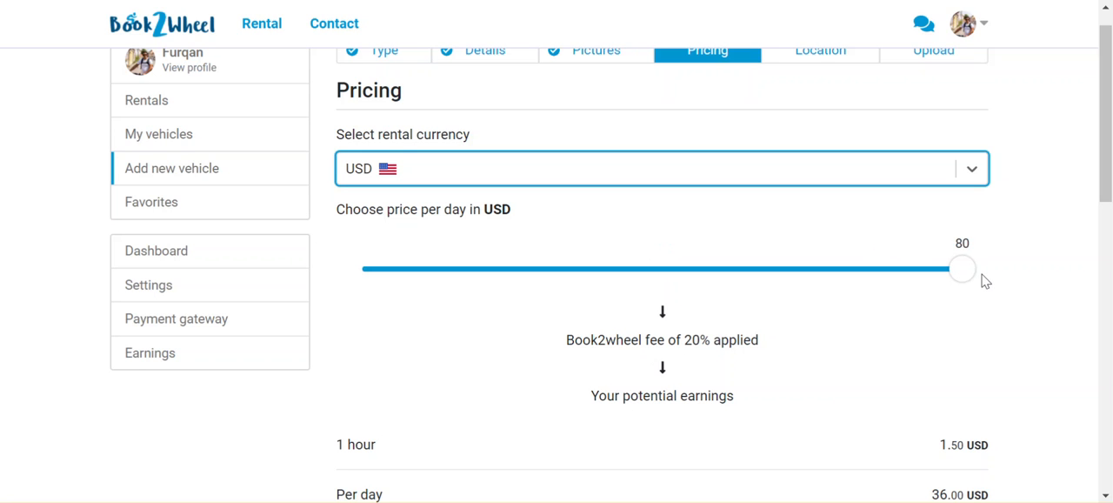
left_click(964, 271)
Apply a 12% discount for medium term rentals of 7 to 28 days
scroll(961, 306, "down", 1)
scroll(961, 306, "down", 2)
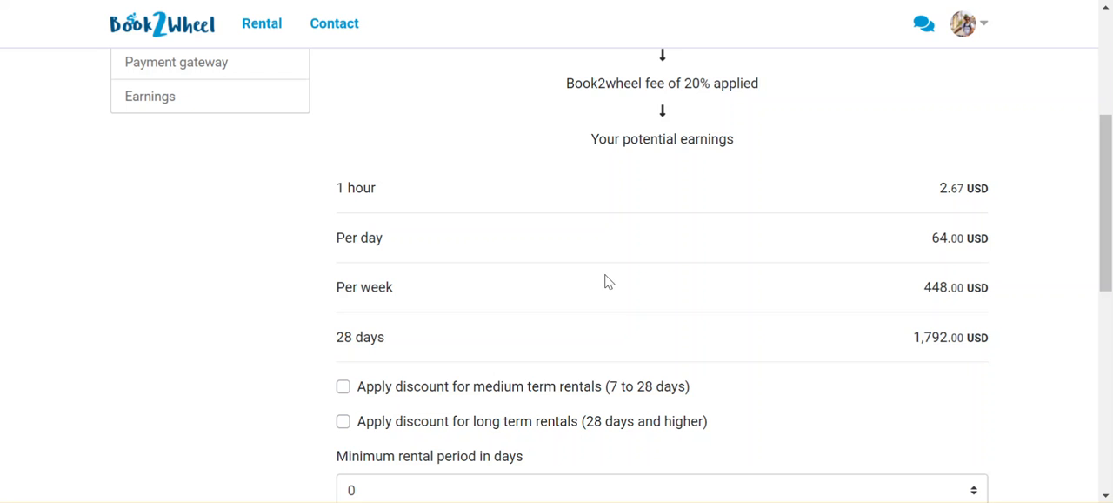
scroll(592, 309, "up", 2)
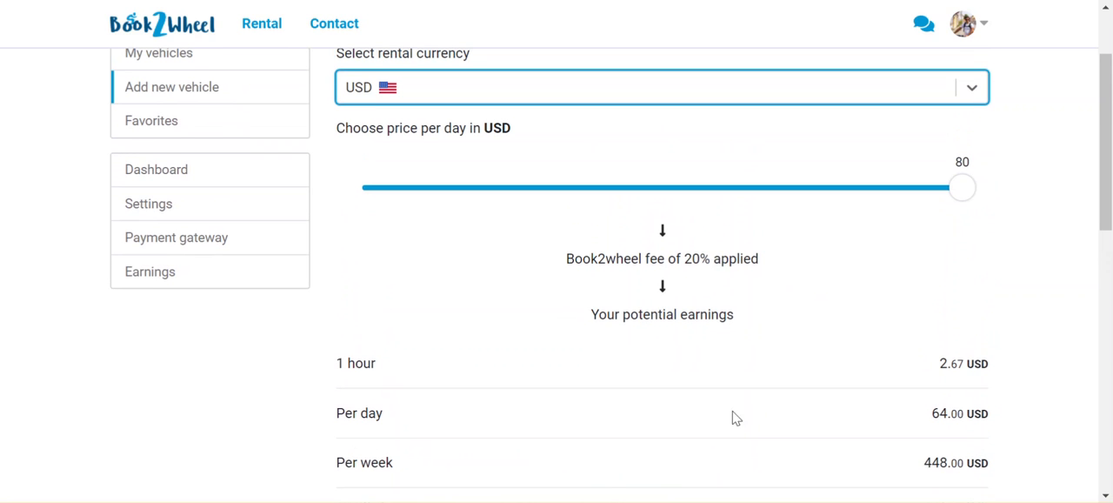
scroll(743, 411, "down", 2)
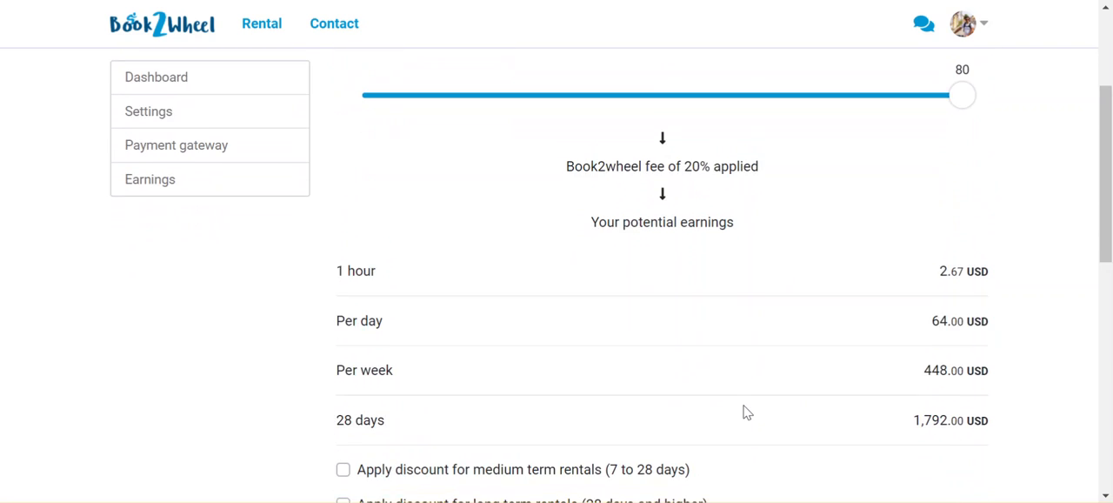
scroll(744, 411, "down", 2)
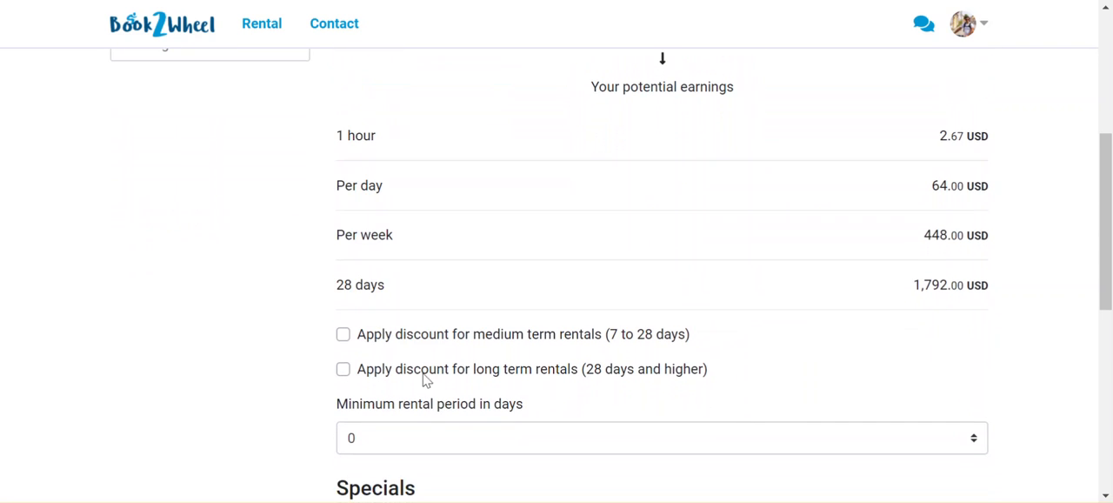
left_click(344, 335)
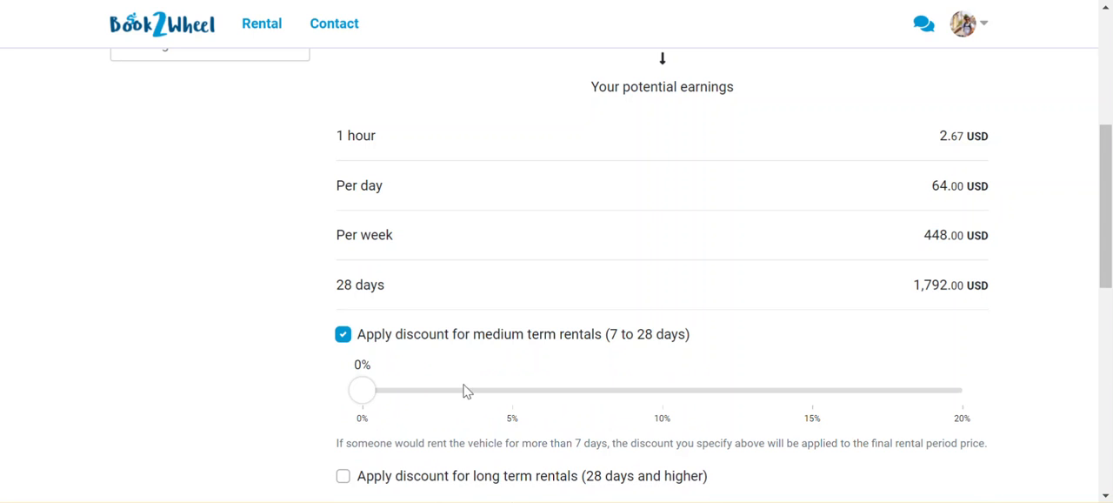
left_click_drag(374, 391, 727, 392)
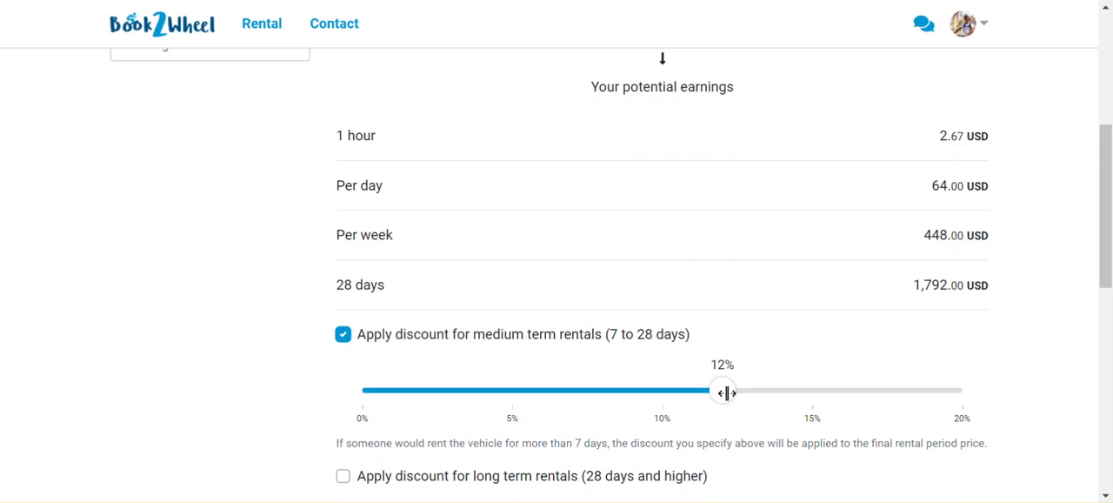
Apply an 11% discount for long term rentals of 28 days and higher
scroll(727, 396, "down", 1)
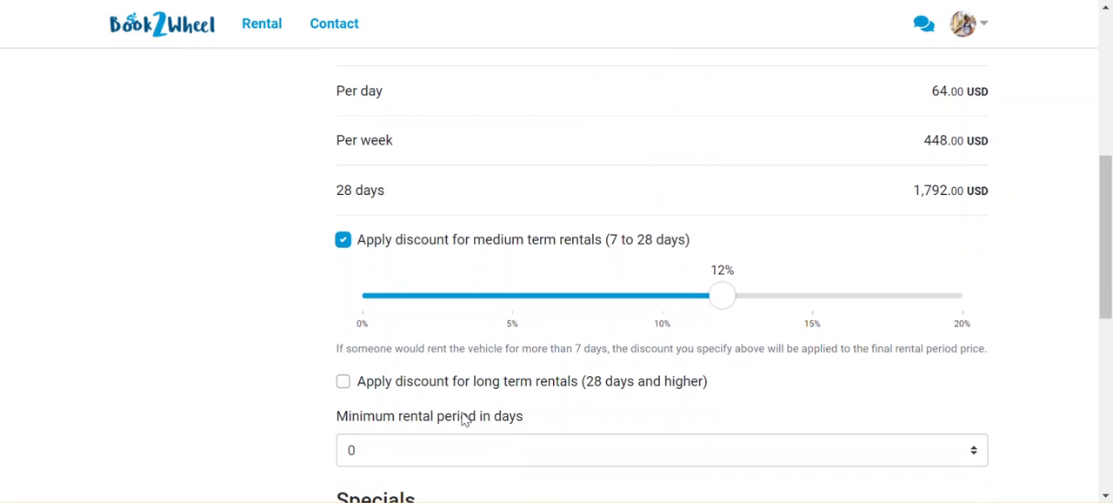
left_click(342, 385)
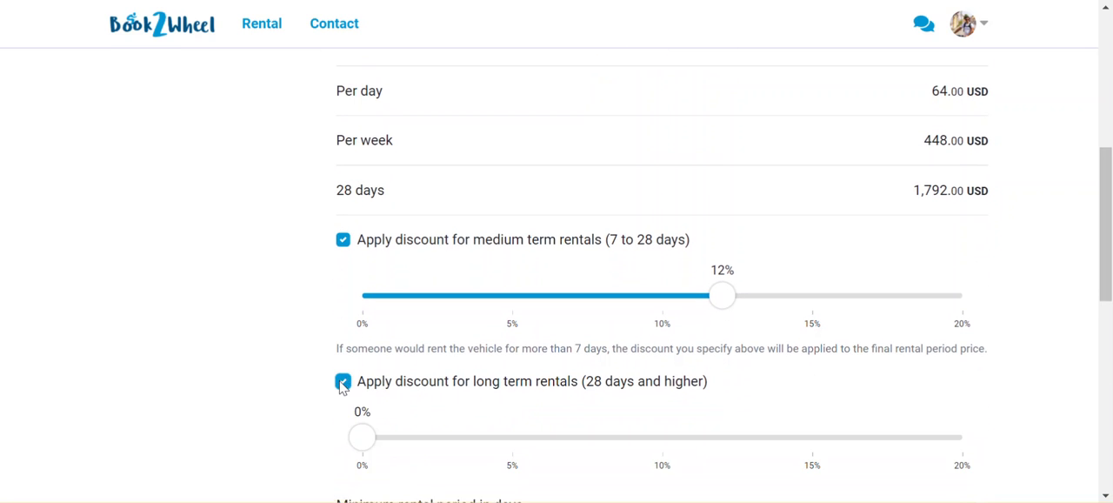
scroll(557, 400, "down", 1)
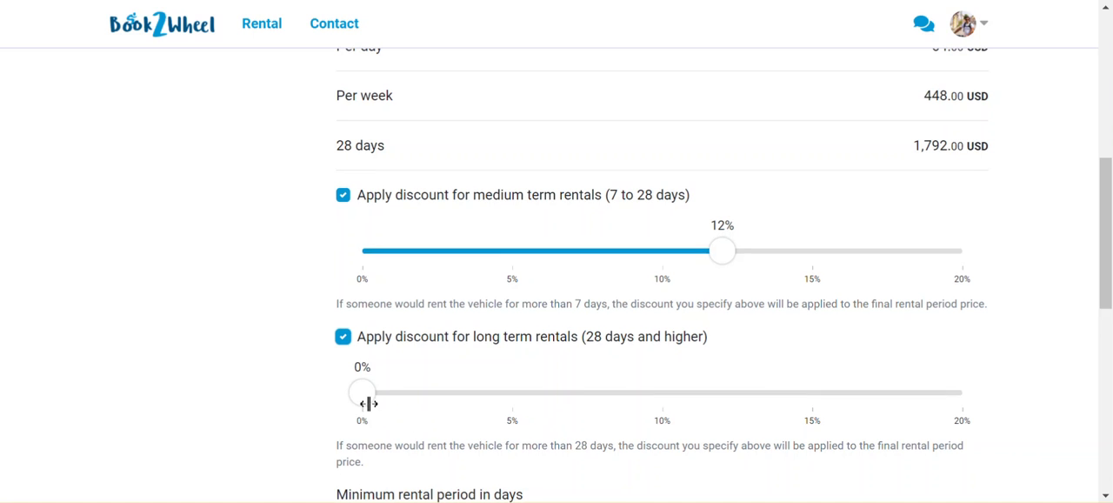
left_click_drag(363, 399, 693, 396)
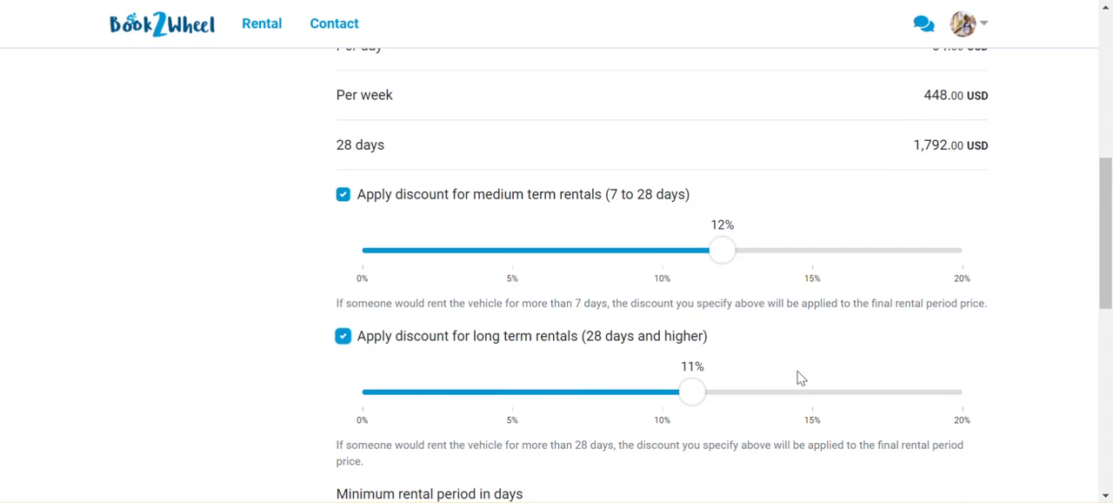
Set the minimum rental period to 10 days
scroll(800, 377, "down", 2)
scroll(800, 377, "down", 2)
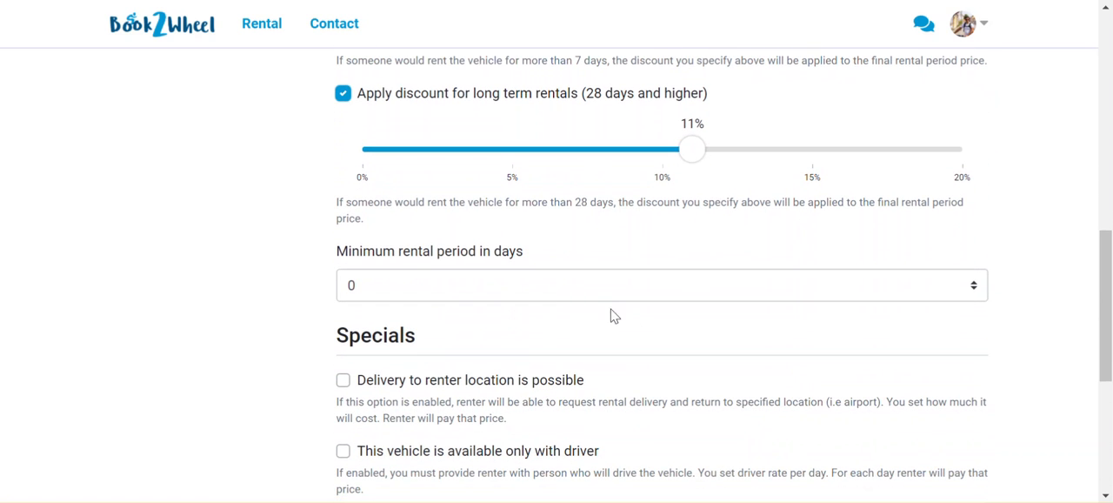
left_click(628, 281)
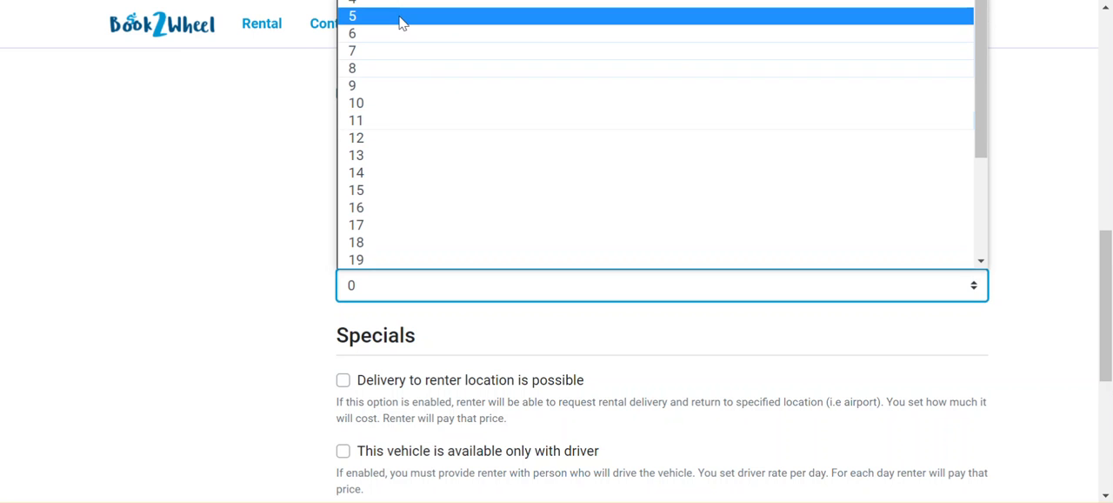
left_click(392, 108)
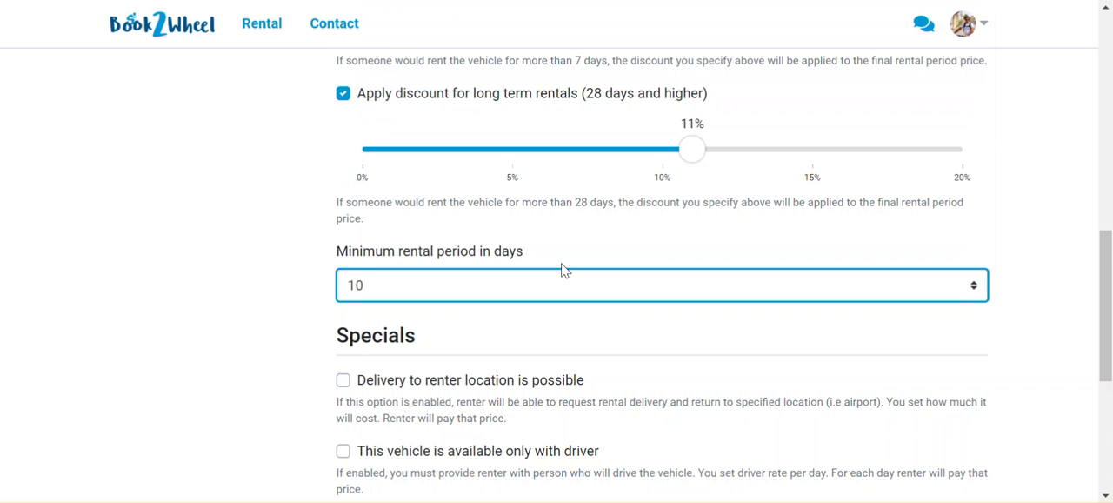
Enable delivery to the renter's location in the Specials section
scroll(646, 265, "up", 3)
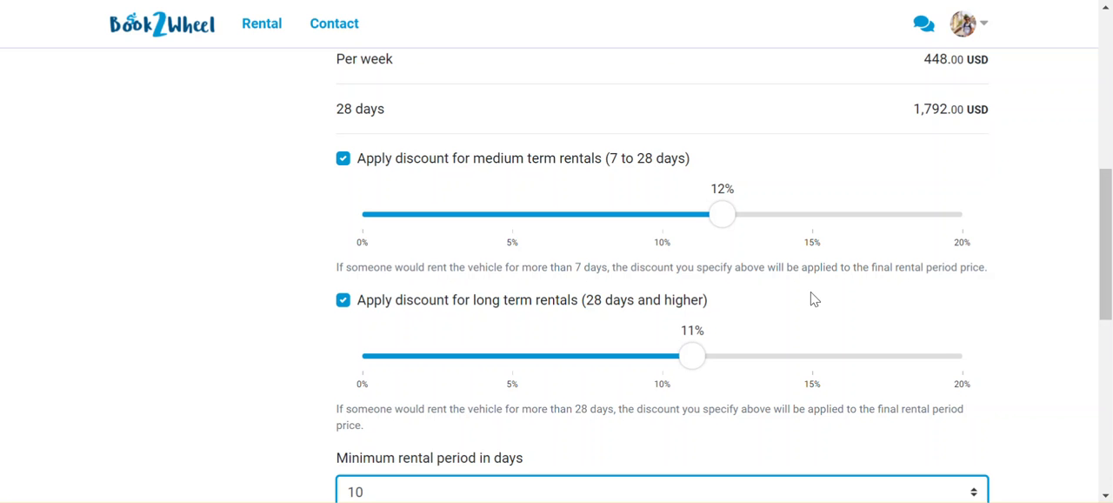
scroll(813, 299, "down", 2)
scroll(813, 298, "down", 3)
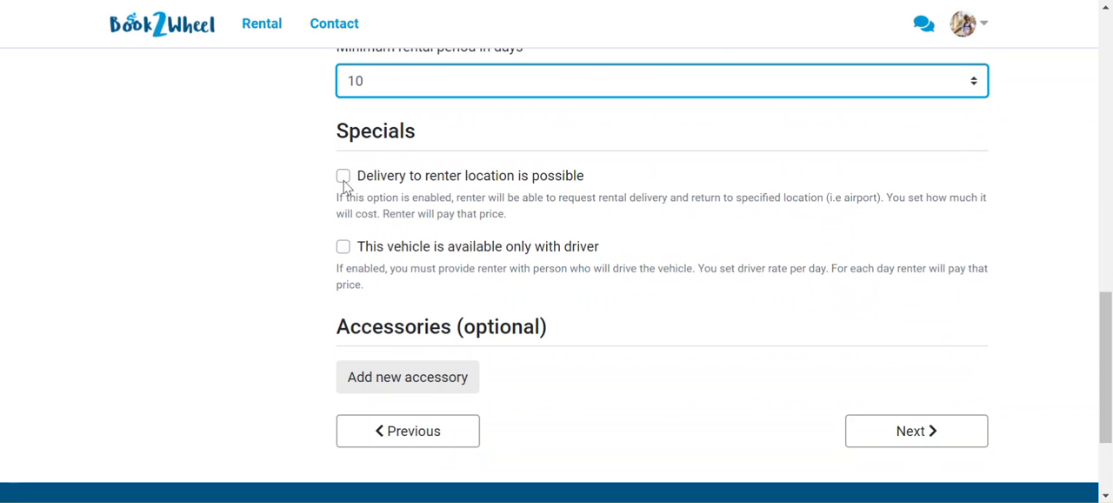
left_click(343, 176)
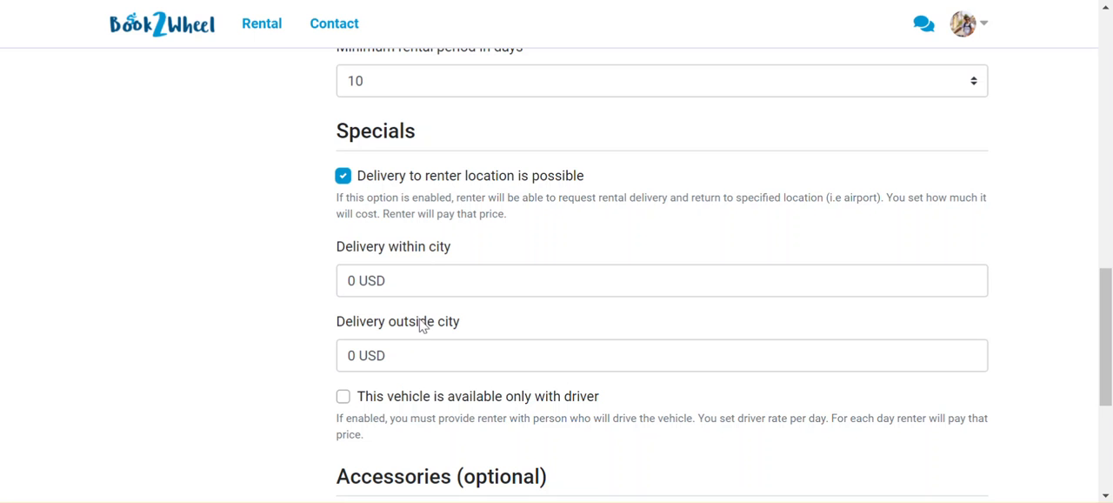
Try the option making the vehicle available only with driver, and switch it off again
scroll(447, 283, "down", 2)
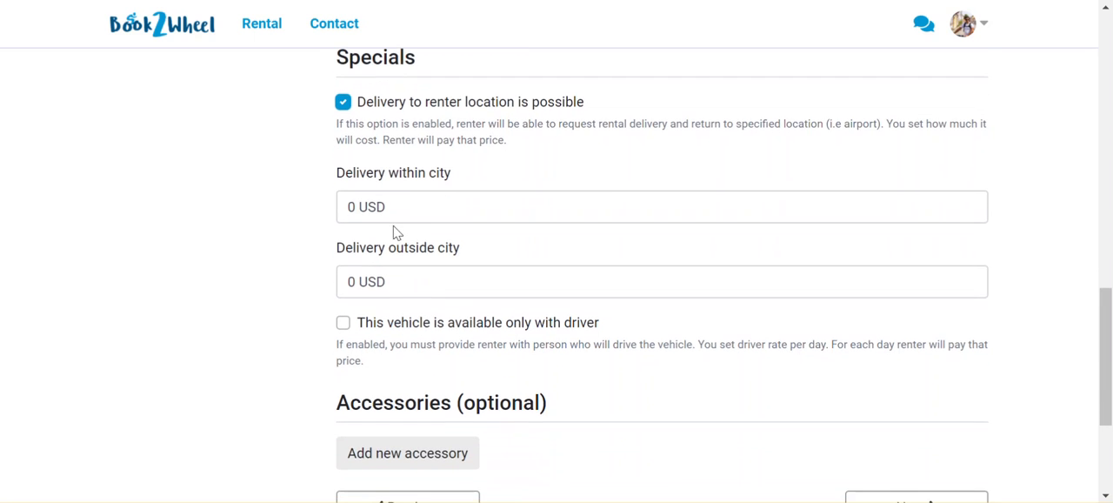
scroll(427, 236, "down", 1)
scroll(427, 236, "down", 1)
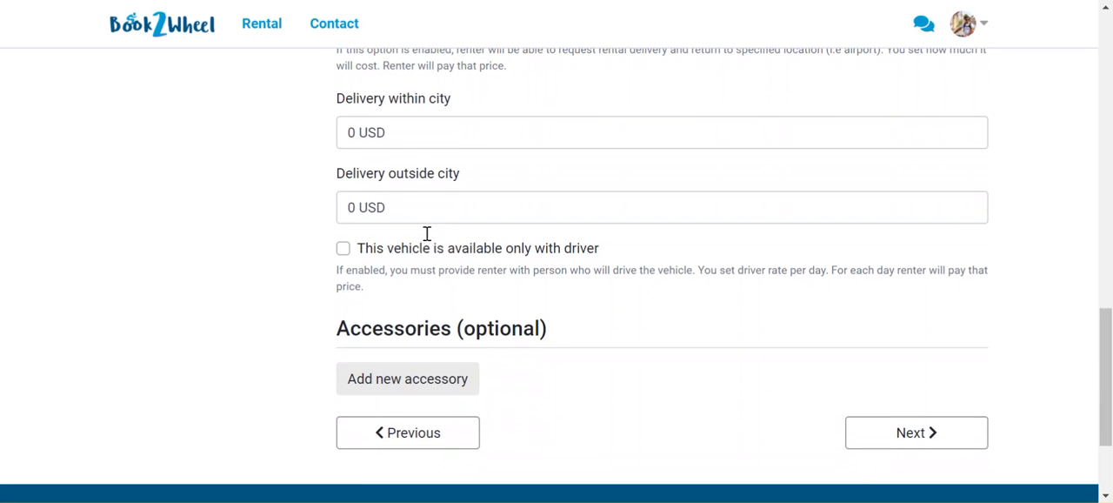
left_click(343, 249)
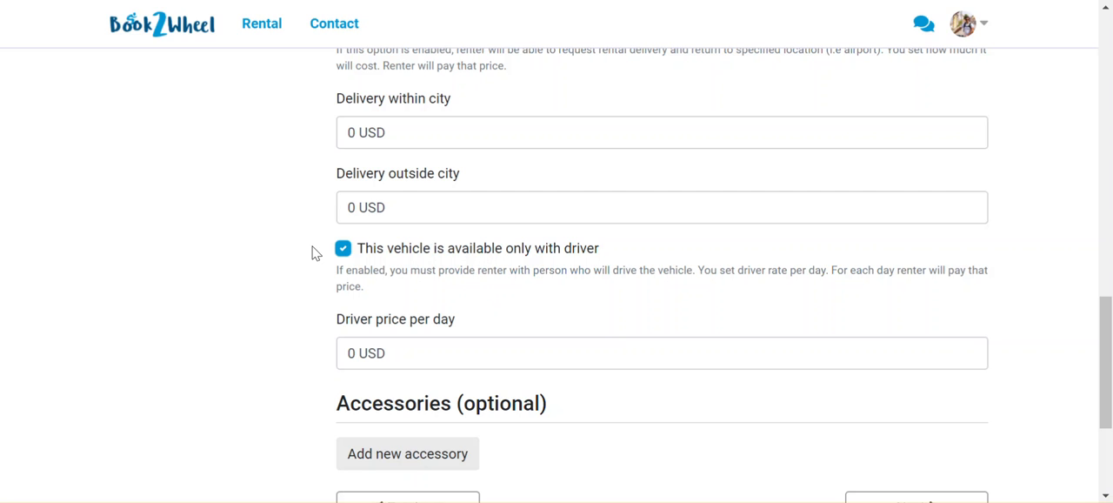
left_click(344, 249)
Add a new optional accessory entry and choose GPS as the accessory
scroll(461, 286, "down", 1)
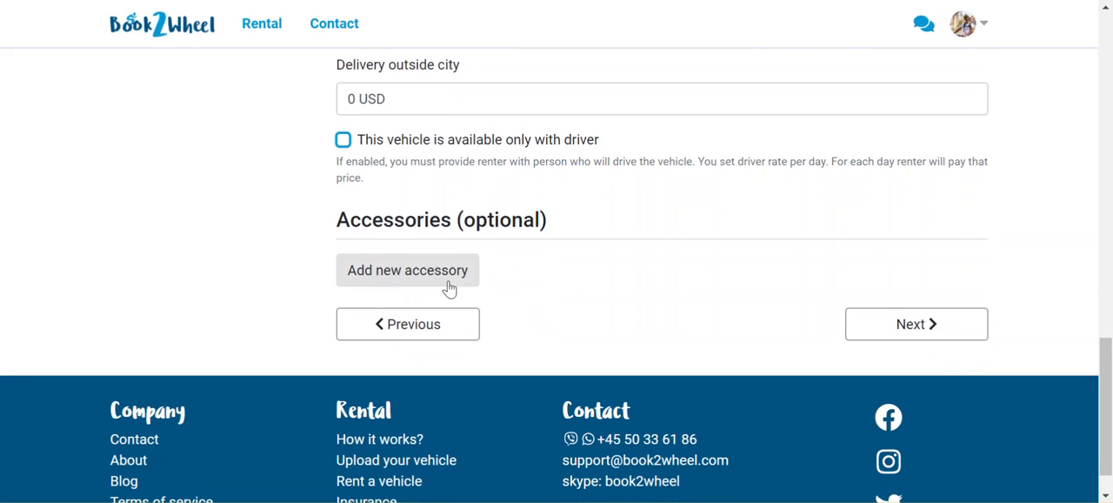
left_click(441, 282)
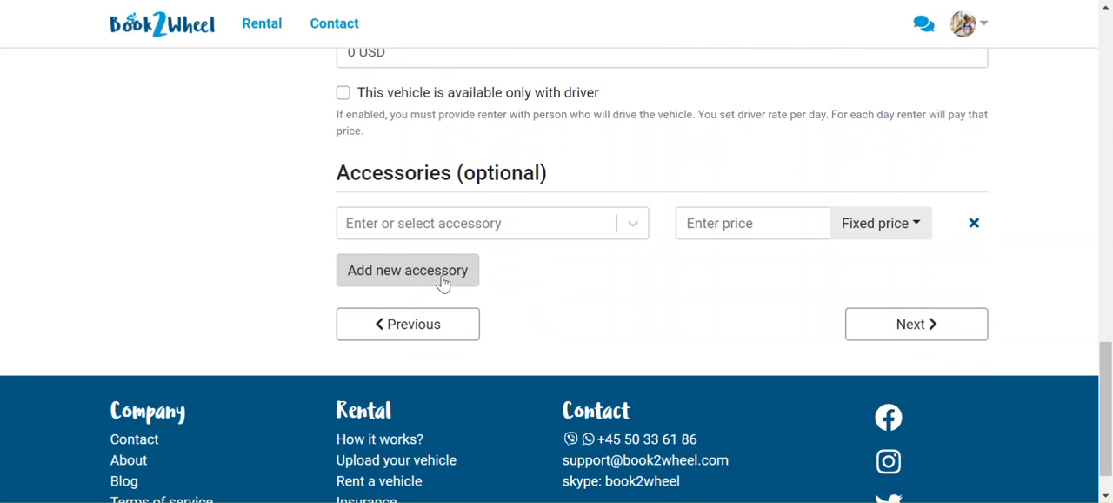
left_click(588, 239)
scroll(561, 330, "down", 1)
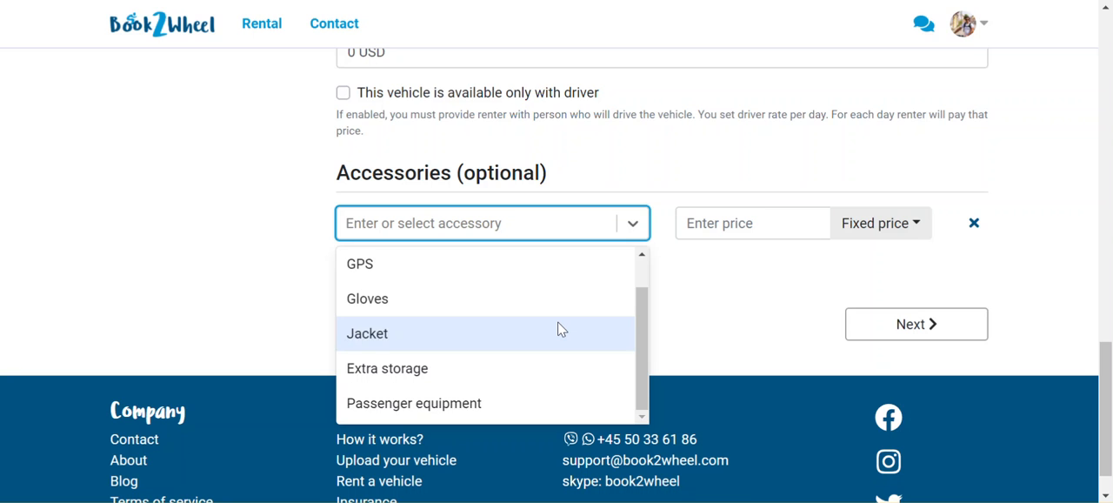
scroll(557, 327, "up", 1)
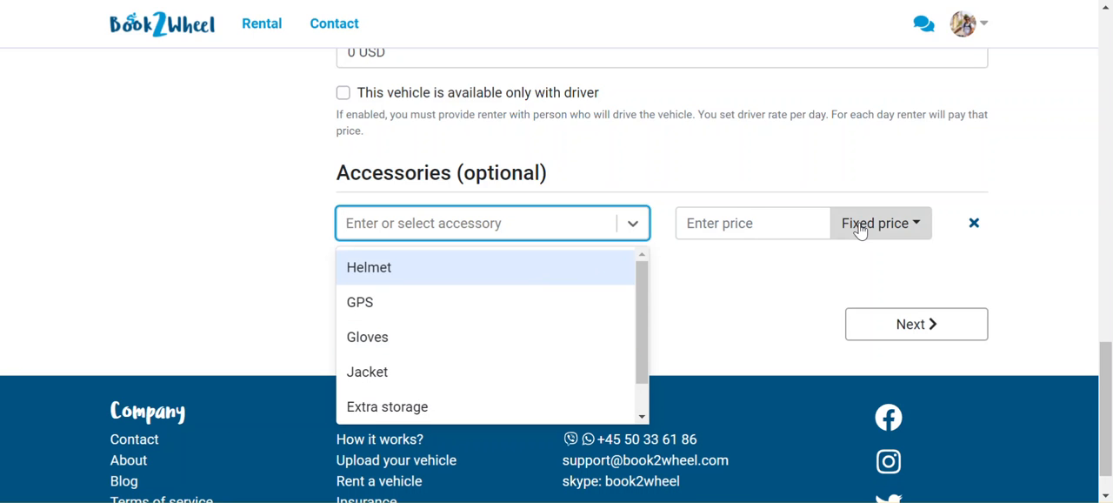
left_click(854, 226)
left_click(440, 229)
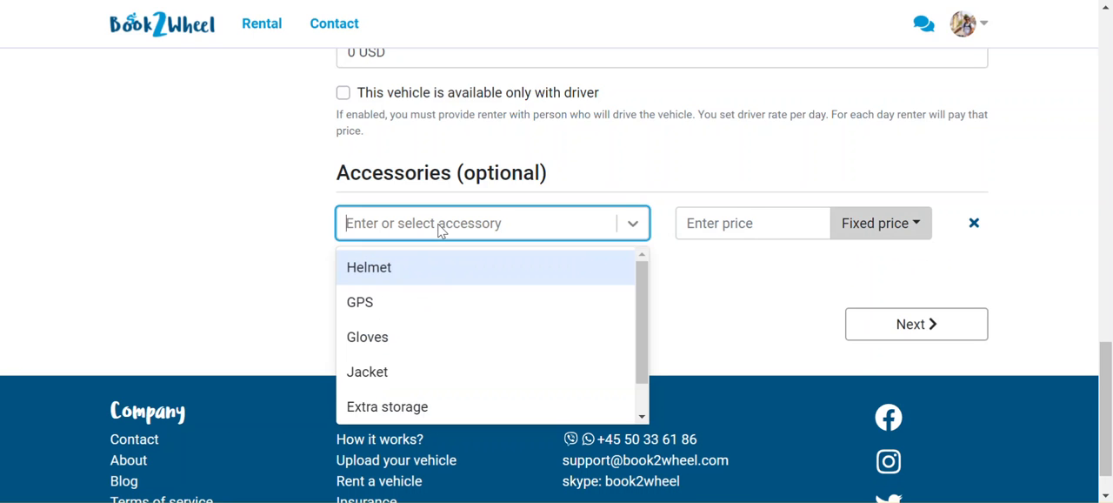
left_click(425, 301)
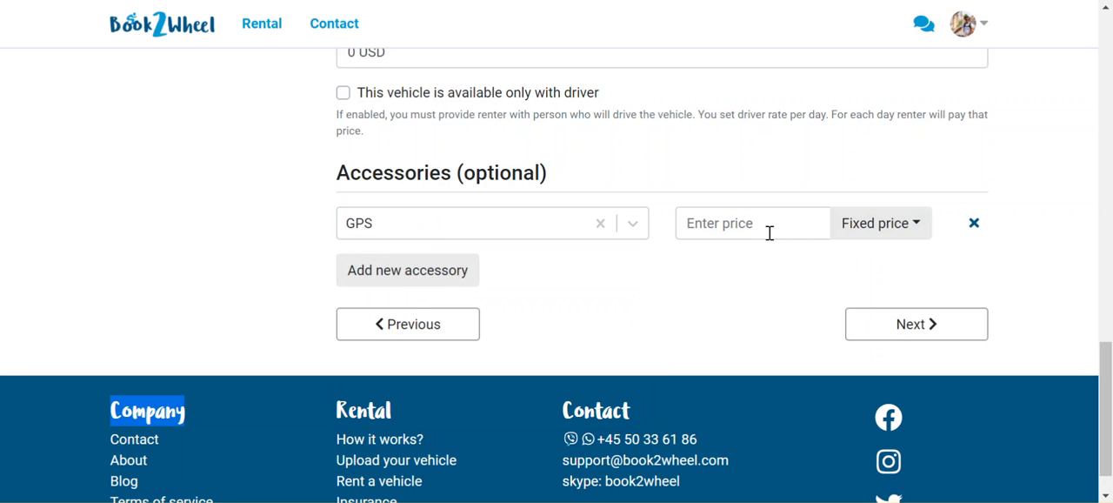
Price the GPS accessory at a fixed 3 USD and continue to the Location section
left_click(769, 232)
type("3 USD")
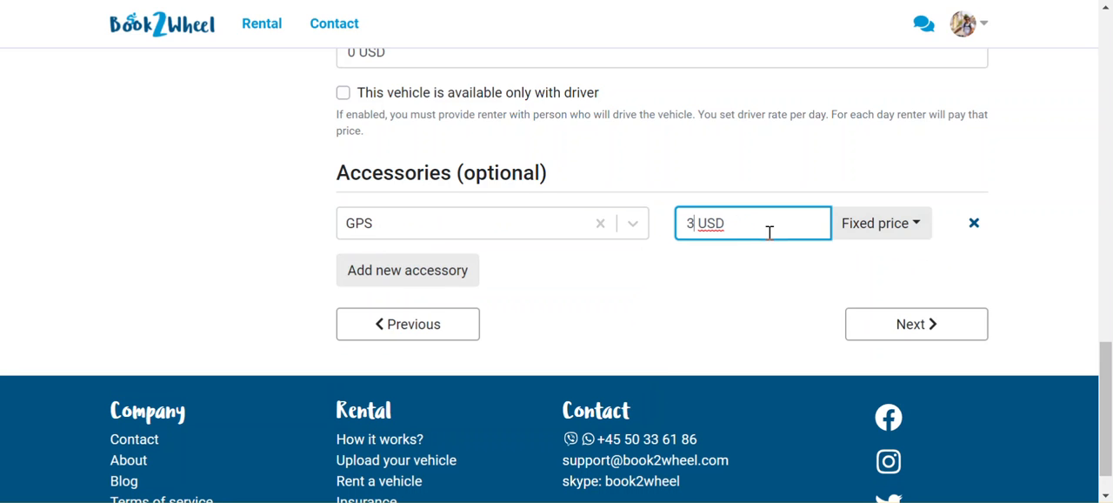
left_click(908, 228)
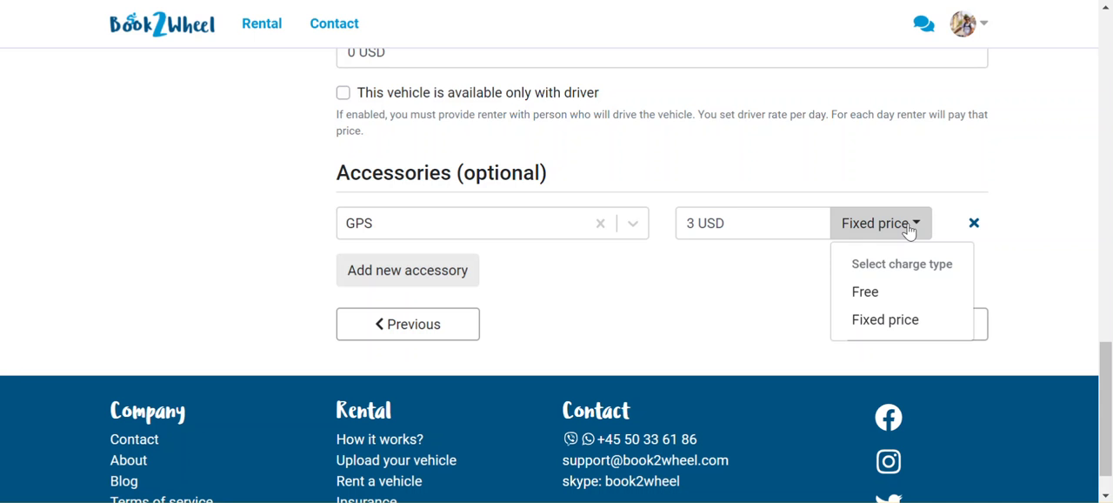
left_click(718, 332)
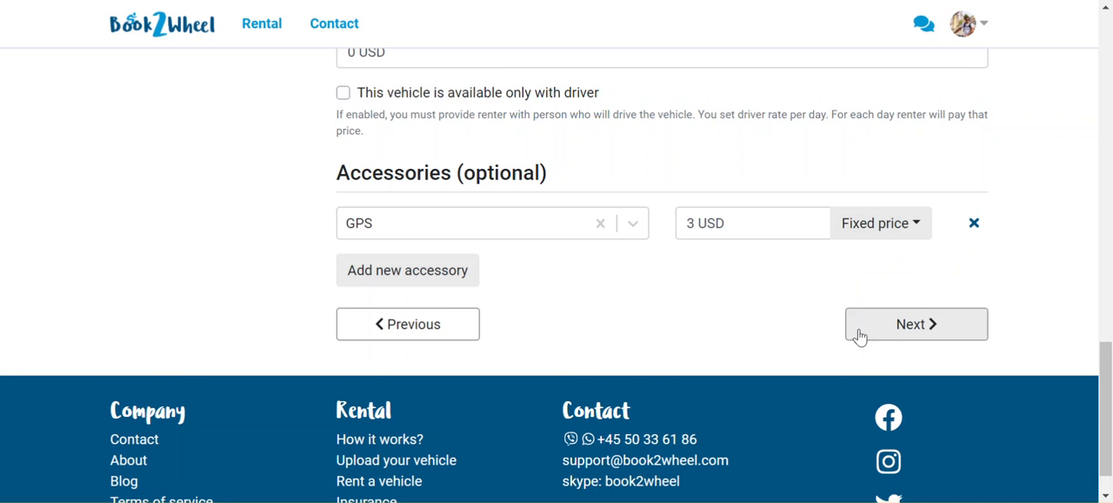
left_click(886, 335)
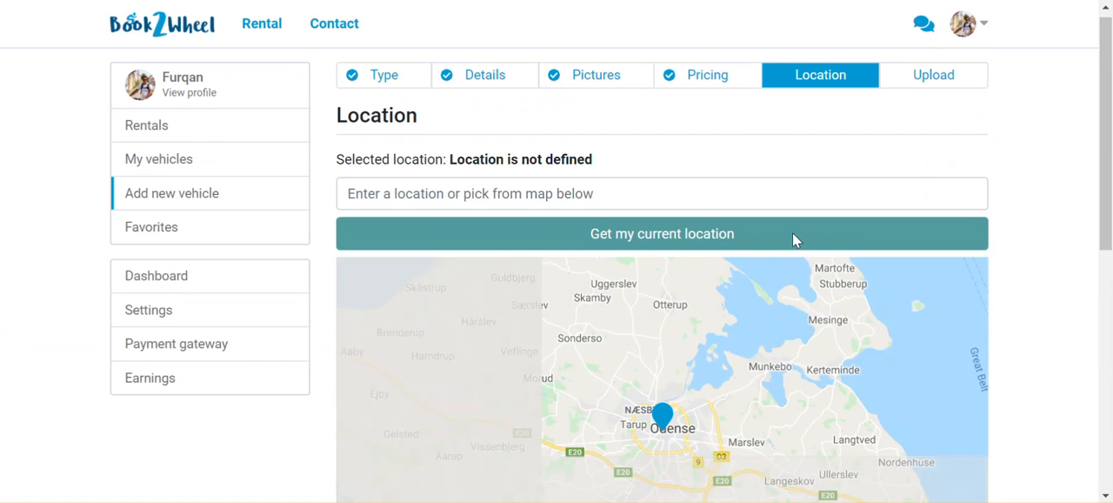
Try to set the vehicle's location to "tibet", also searching for "tibet china"
left_click(591, 187)
scroll(722, 444, "down", 1)
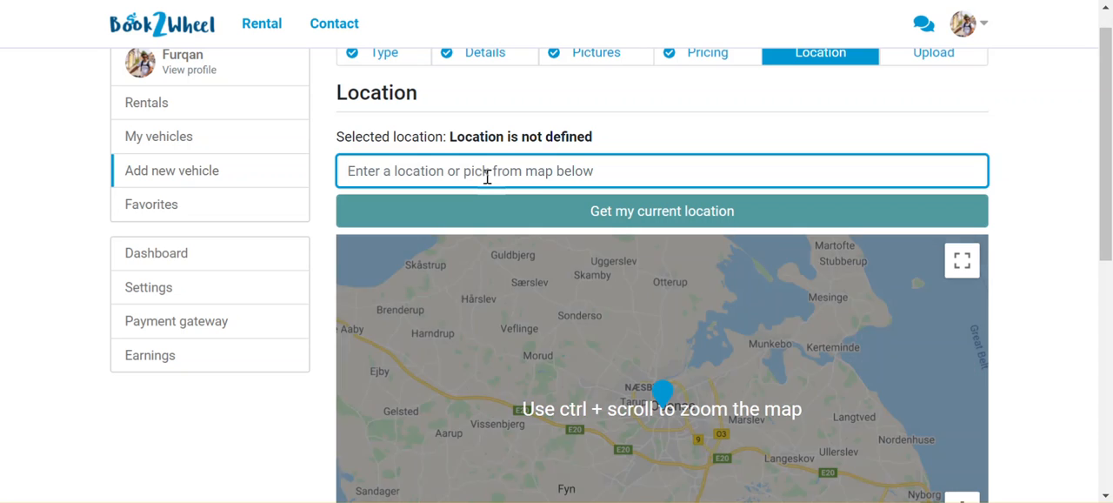
type("tib")
type("t")
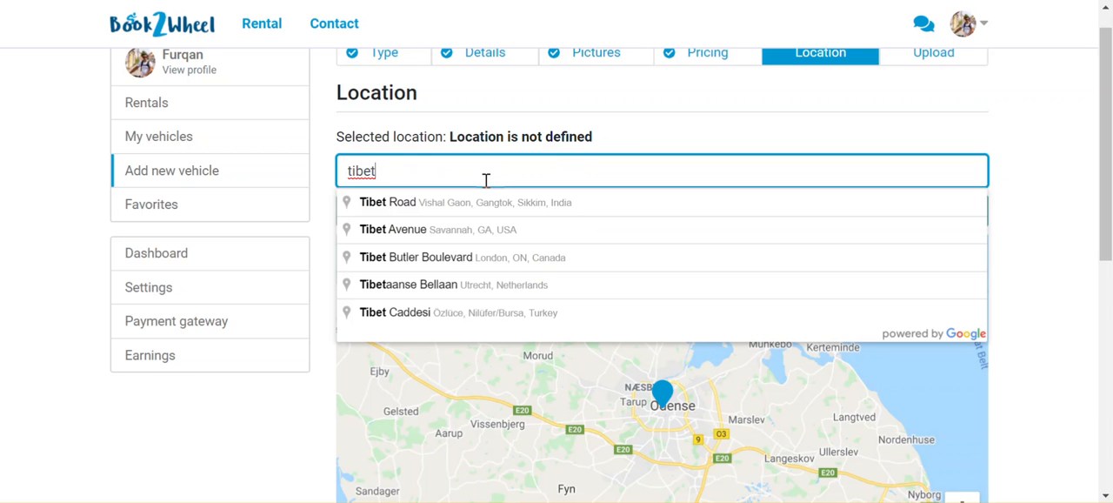
type(" china")
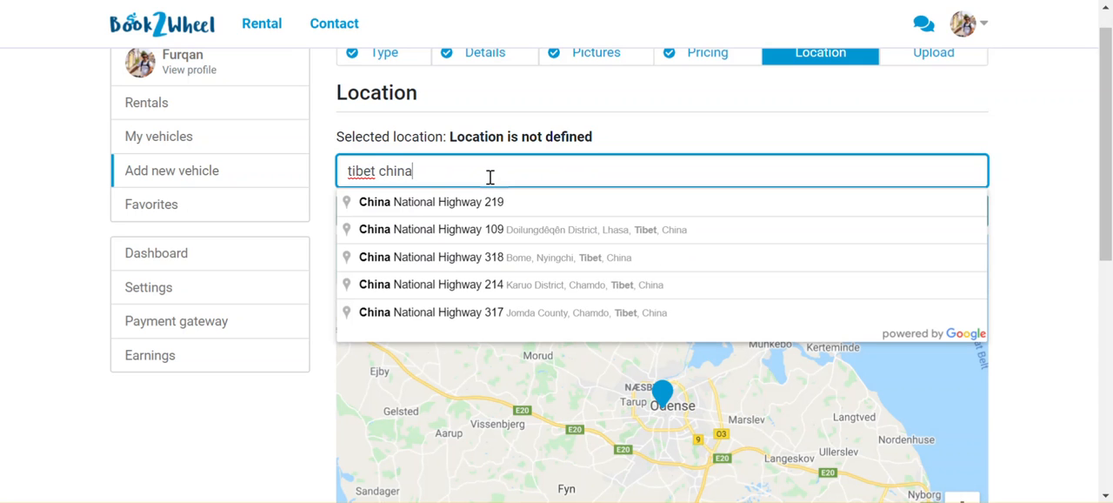
key("BackSpace")
key("BackSpace")
key("BackSpace")
key("BackSpace")
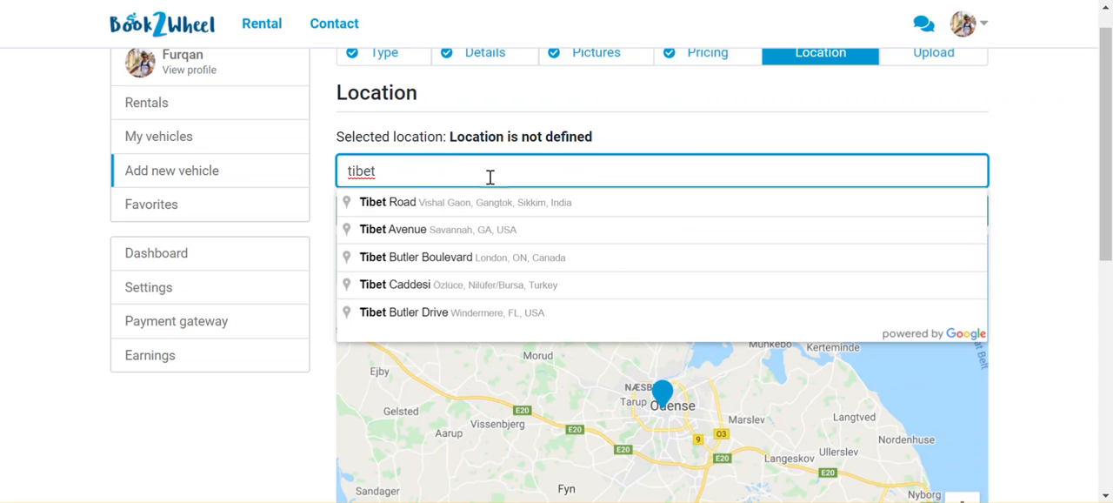
key("Return")
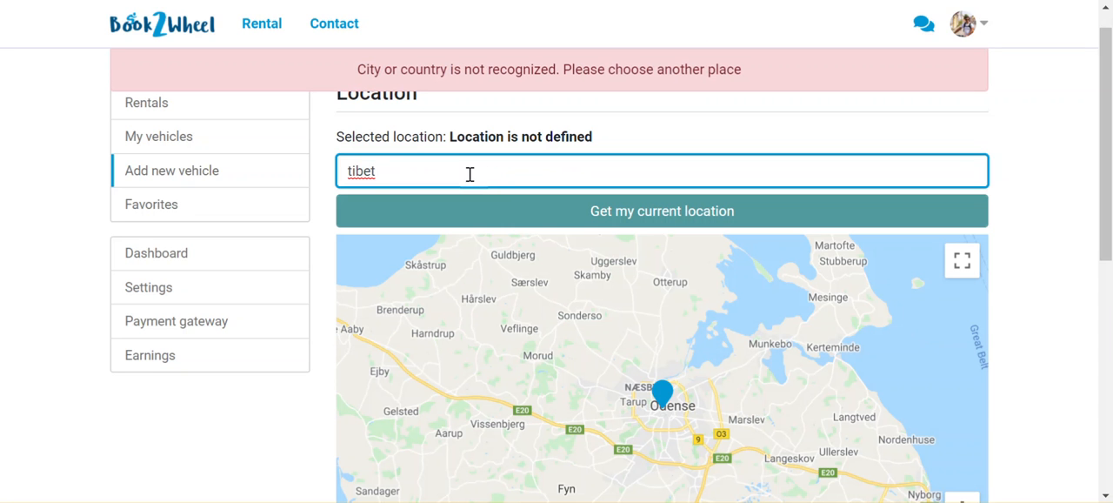
Replace the location entry with a search for "mount everest", adding China to the query
key("BackSpace")
key("BackSpace")
key("BackSpace")
key("BackSpace")
key("BackSpace")
key("BackSpace")
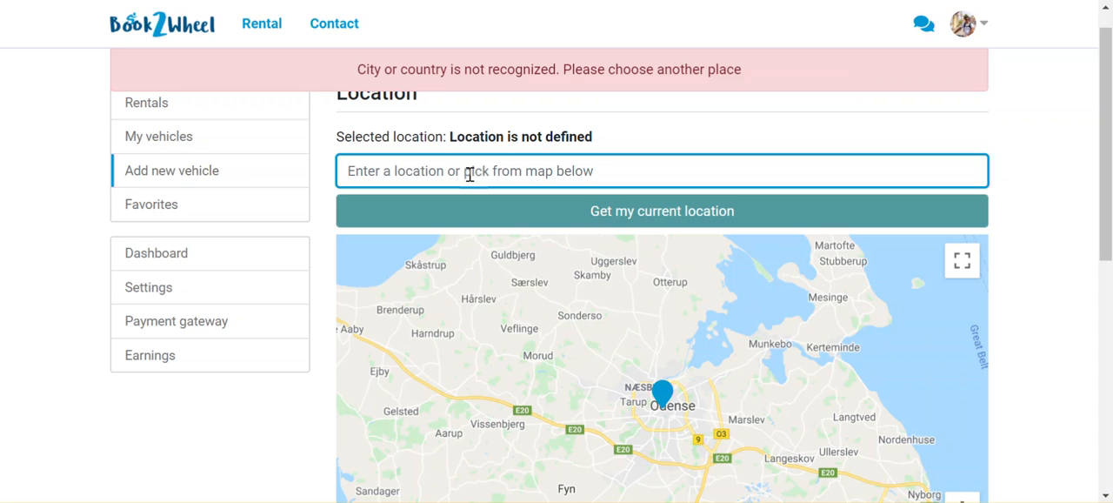
type("mount e")
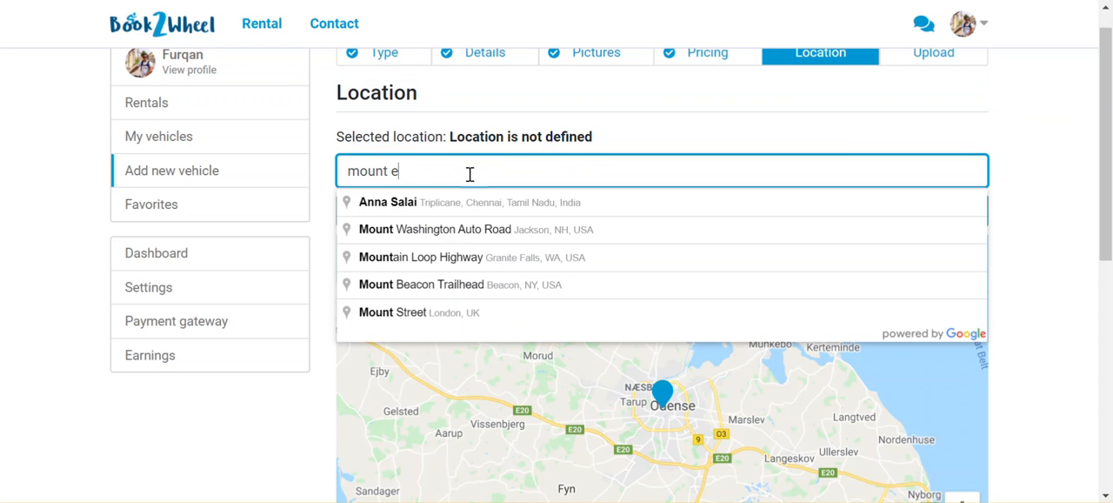
type("ver")
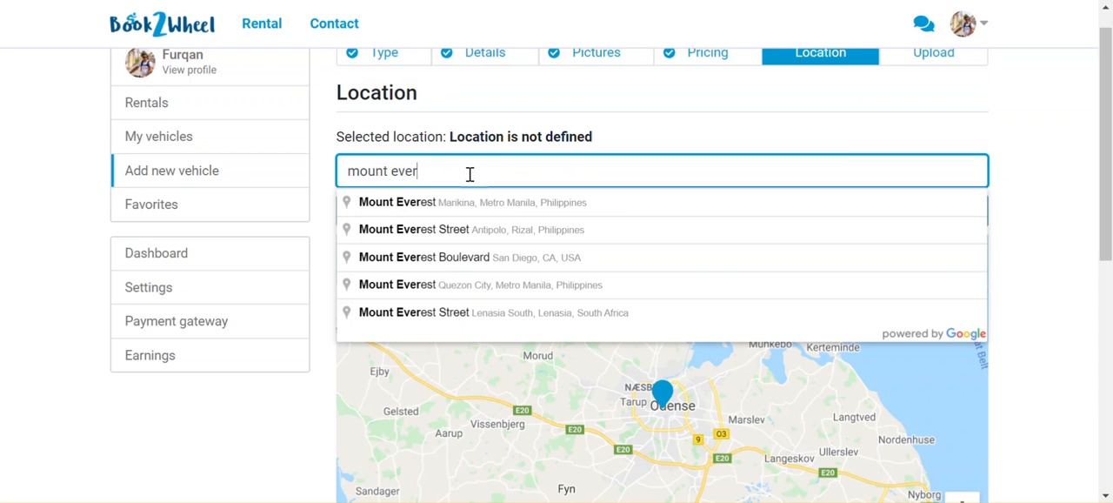
type("est")
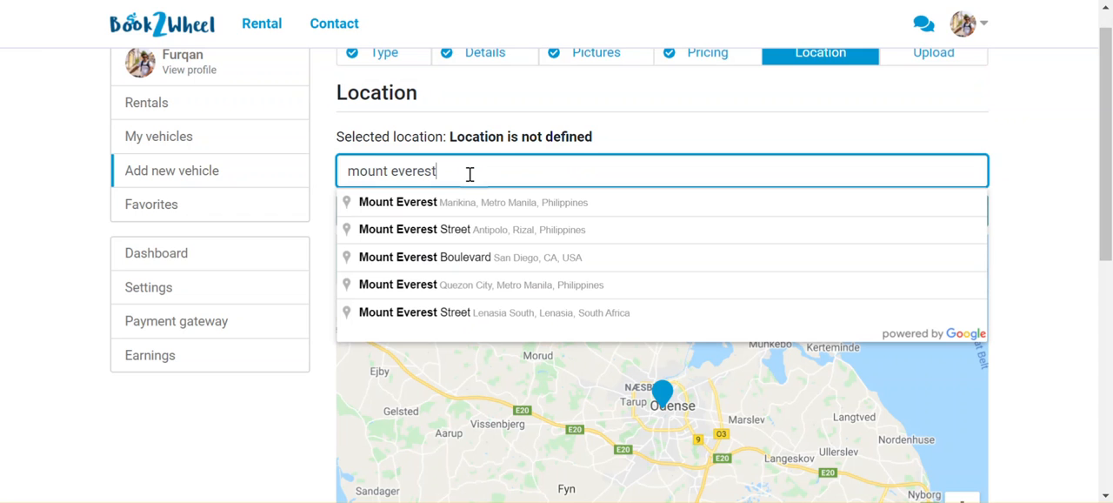
type(" china")
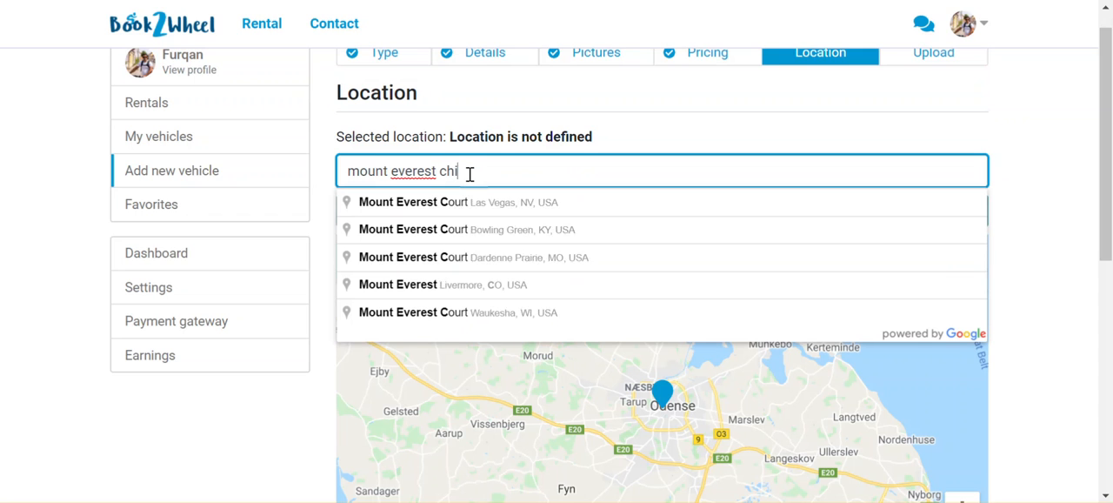
Try "china" alone as the vehicle's location and clear the entry again
key("BackSpace")
key("BackSpace")
key("BackSpace")
key("BackSpace")
key("BackSpace")
key("BackSpace")
key("BackSpace")
key("BackSpace")
key("BackSpace")
key("BackSpace")
key("BackSpace")
key("BackSpace")
key("BackSpace")
key("BackSpace")
key("BackSpace")
key("BackSpace")
key("BackSpace")
key("BackSpace")
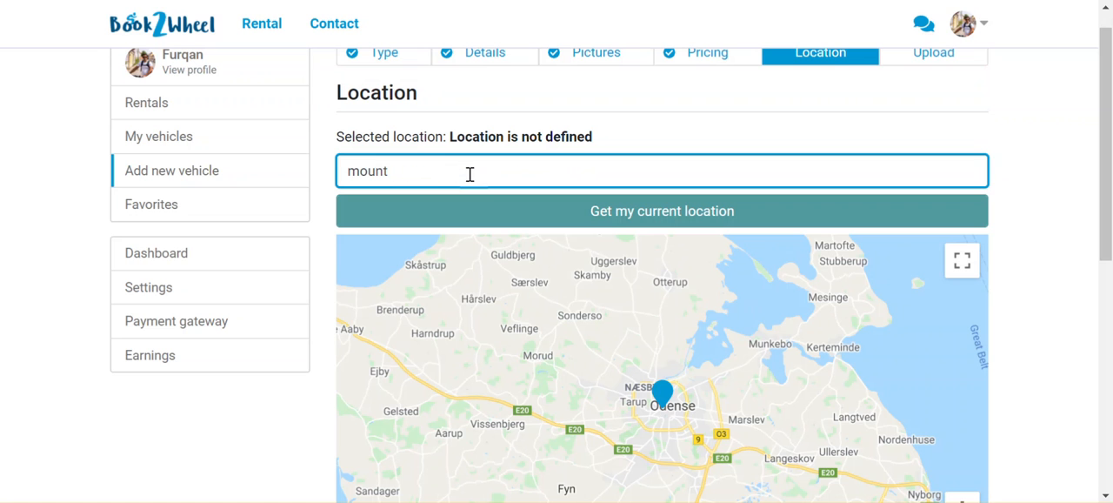
type("china")
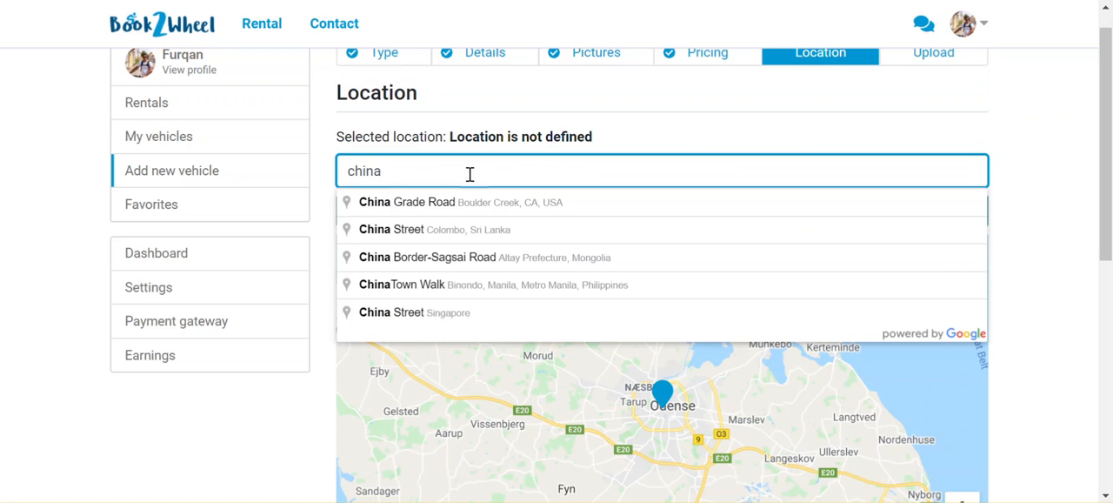
key("Return")
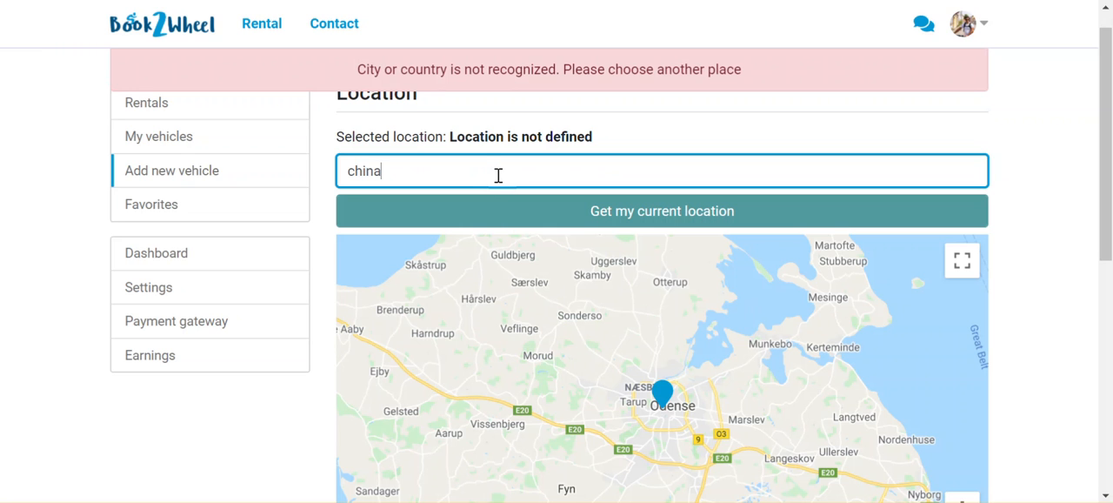
key("BackSpace")
key("BackSpace")
key("BackSpace")
key("BackSpace")
key("BackSpace")
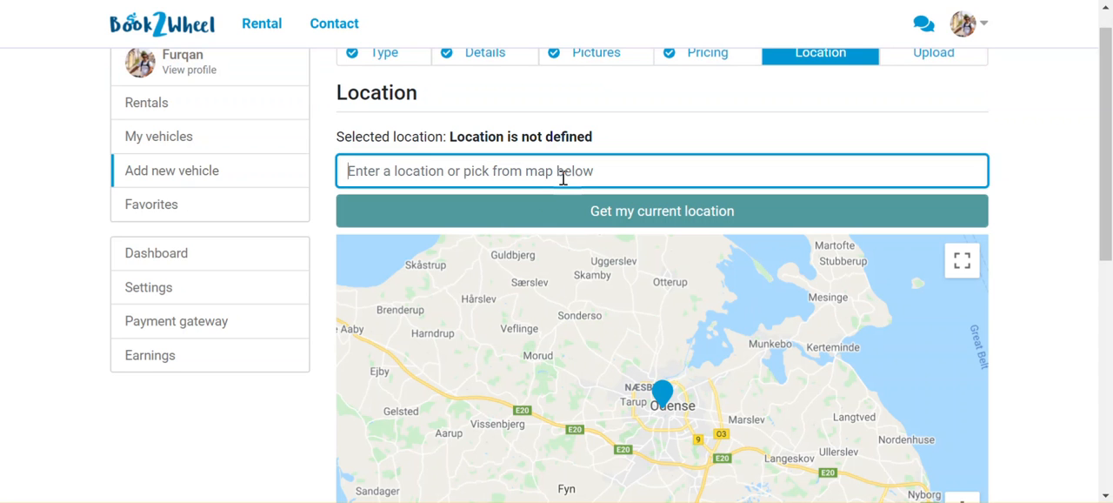
Examine the location map from Denmark across to India and Tibet, and the pickup information section beneath it
scroll(744, 396, "up", 3)
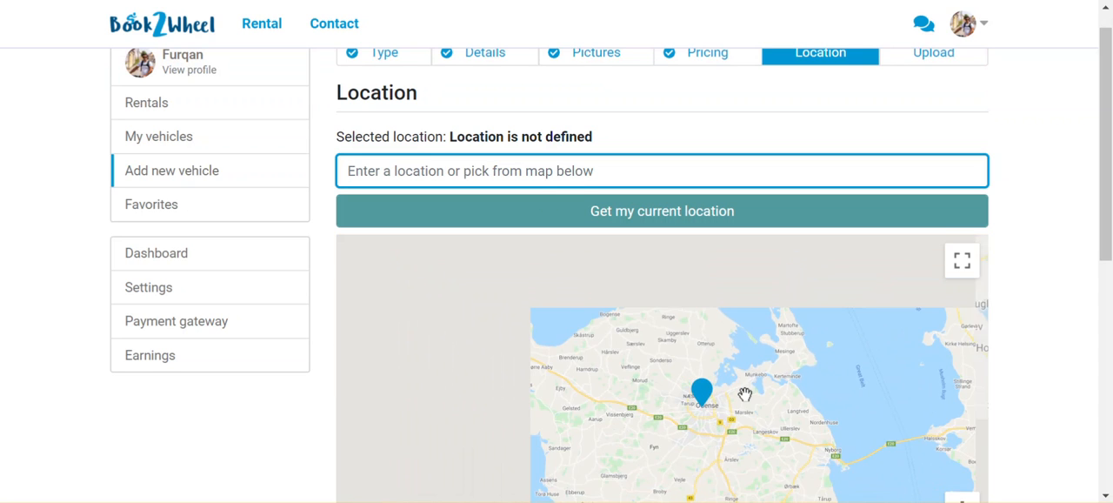
scroll(743, 393, "up", 2)
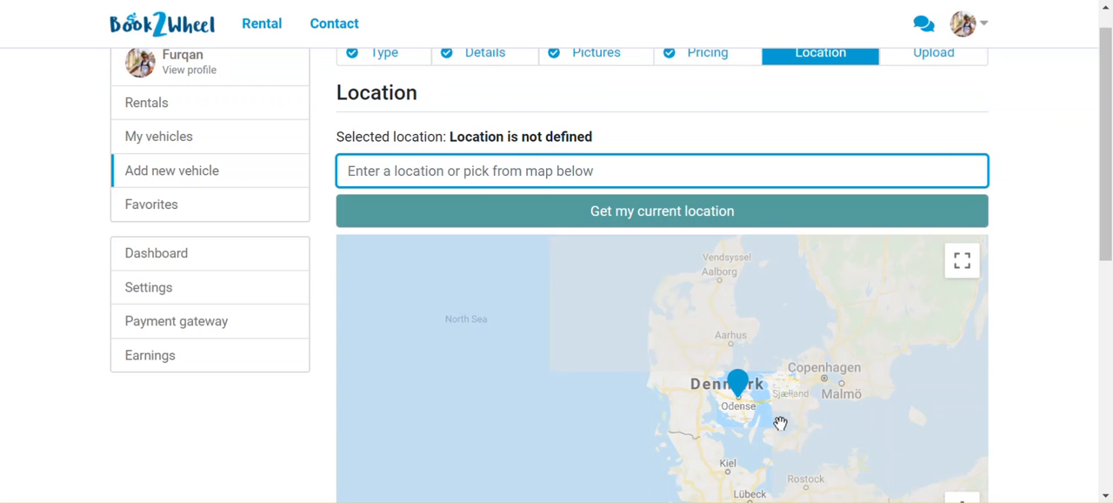
left_click_drag(803, 432, 626, 356)
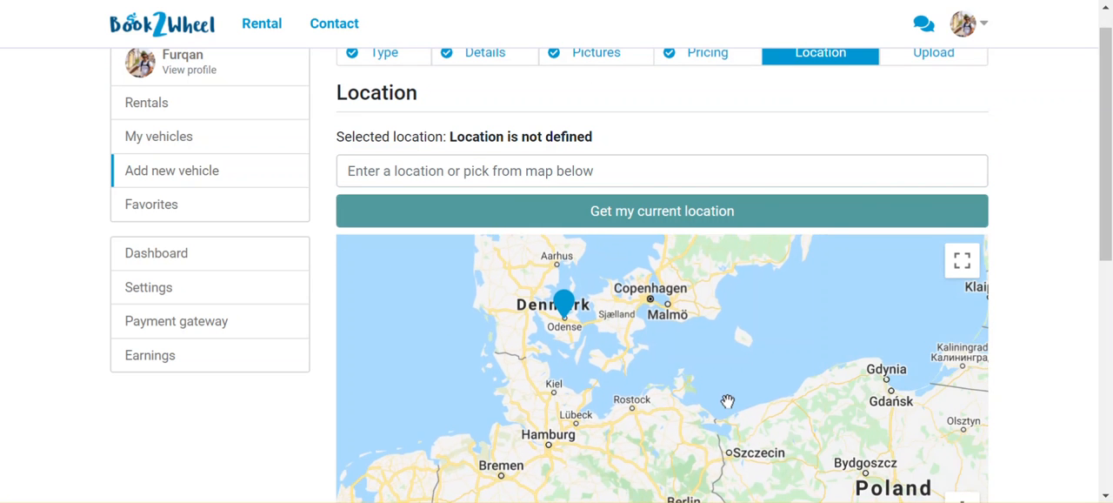
scroll(727, 402, "down", 1)
left_click_drag(807, 415, 639, 322)
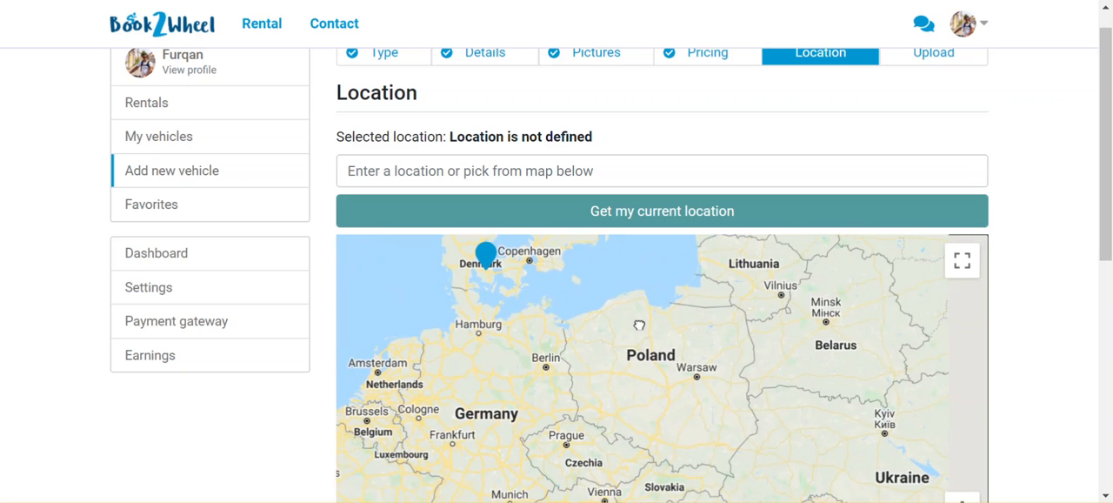
scroll(636, 322, "down", 1)
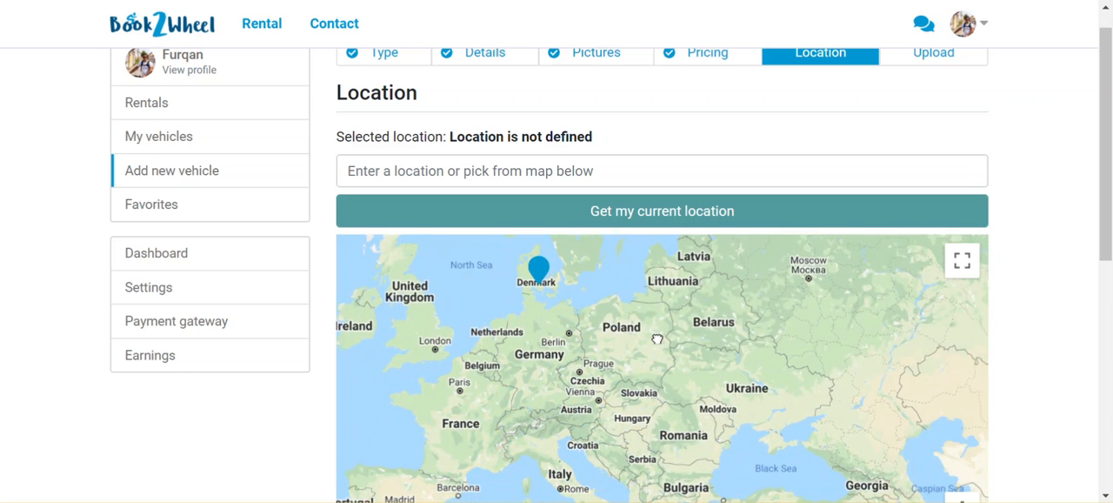
left_click_drag(778, 426, 666, 323)
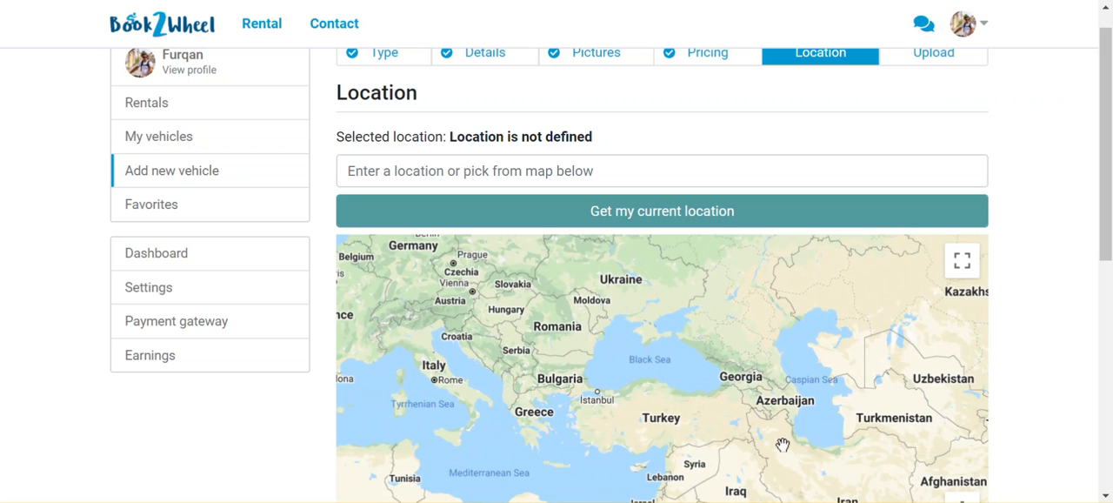
left_click_drag(782, 445, 812, 253)
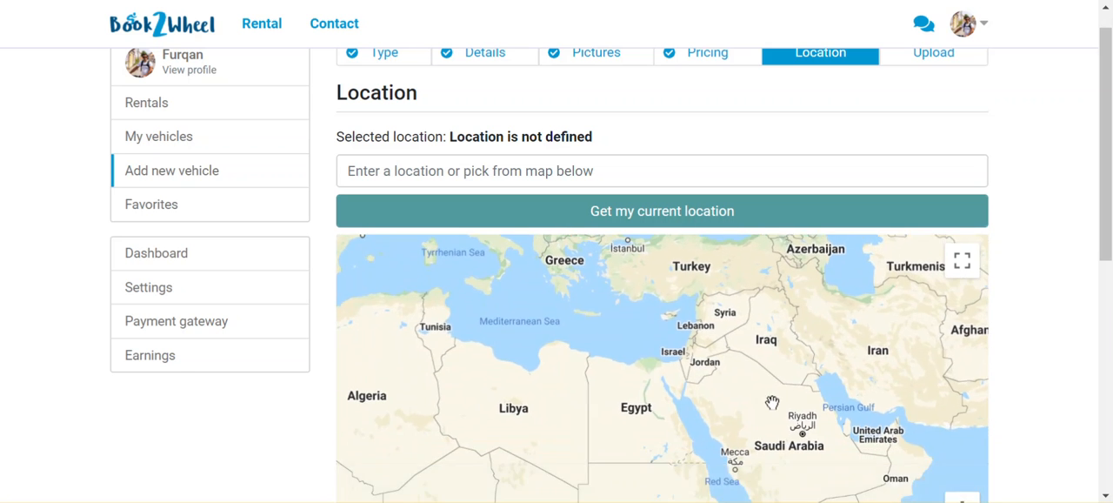
left_click_drag(775, 402, 591, 316)
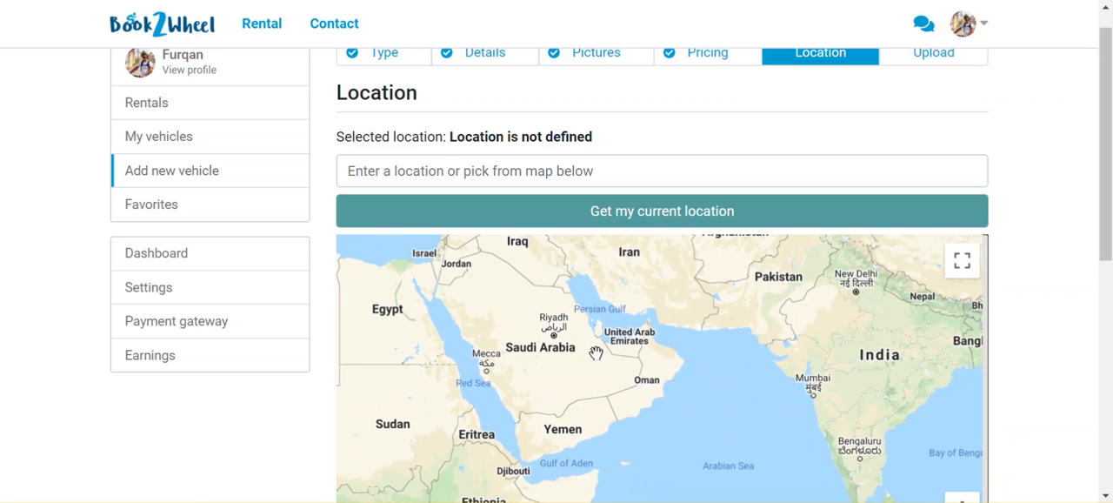
left_click_drag(858, 354, 795, 396)
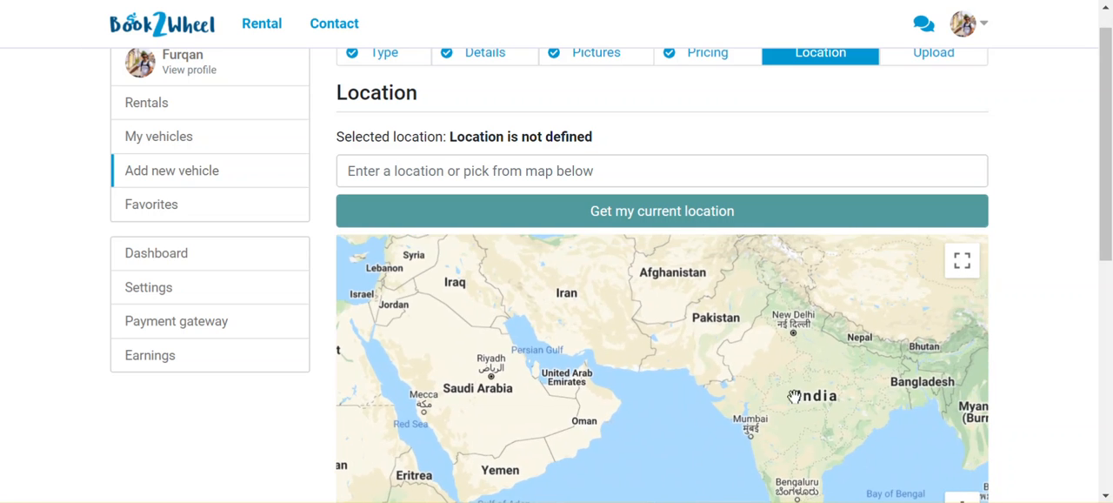
left_click_drag(876, 347, 819, 404)
scroll(797, 373, "up", 2)
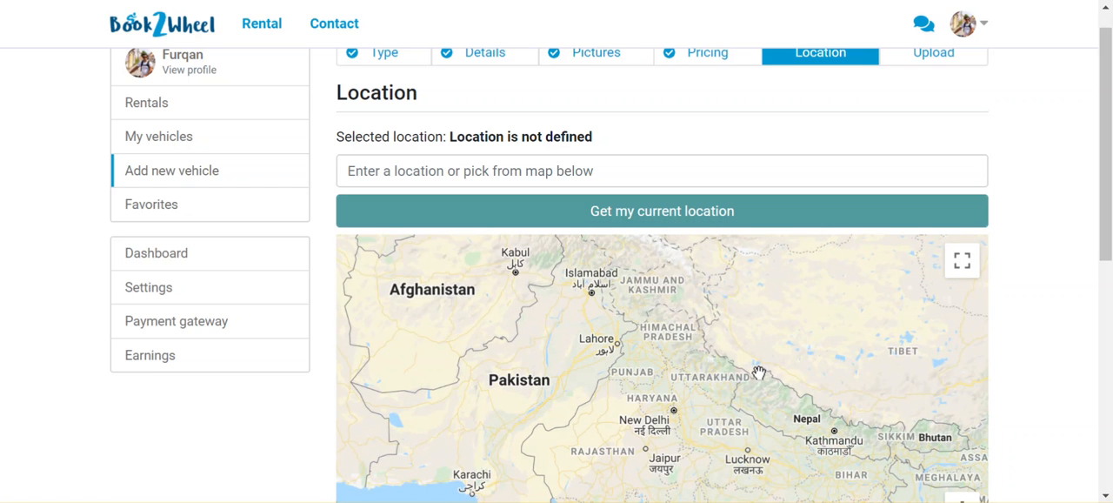
scroll(725, 349, "down", 4)
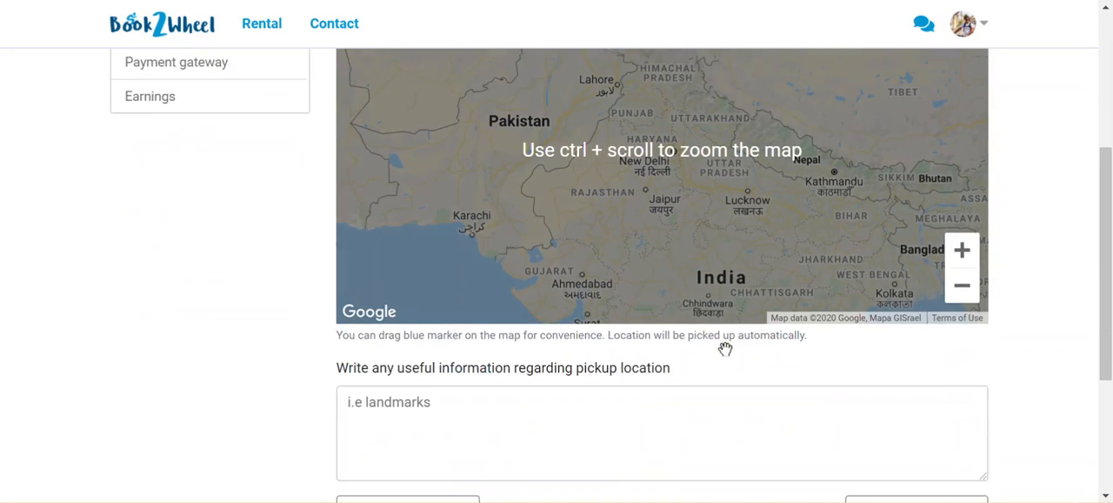
scroll(727, 354, "up", 1)
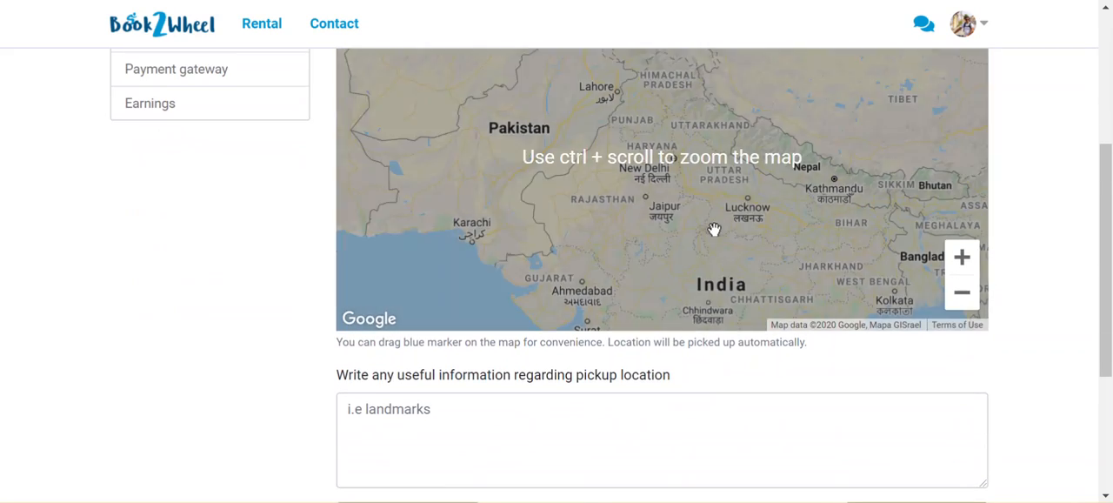
scroll(714, 230, "up", 1)
scroll(714, 229, "up", 2)
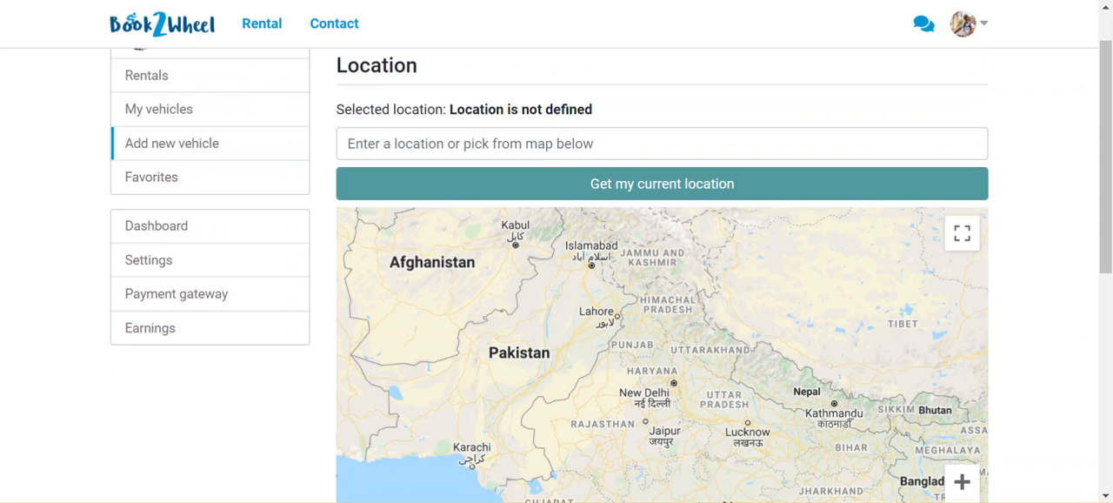
Switch to the Word document "10 days Classic Tour to Mount Everest (1)" and check the route's day 1 arrival place
mouse_move(527, 502)
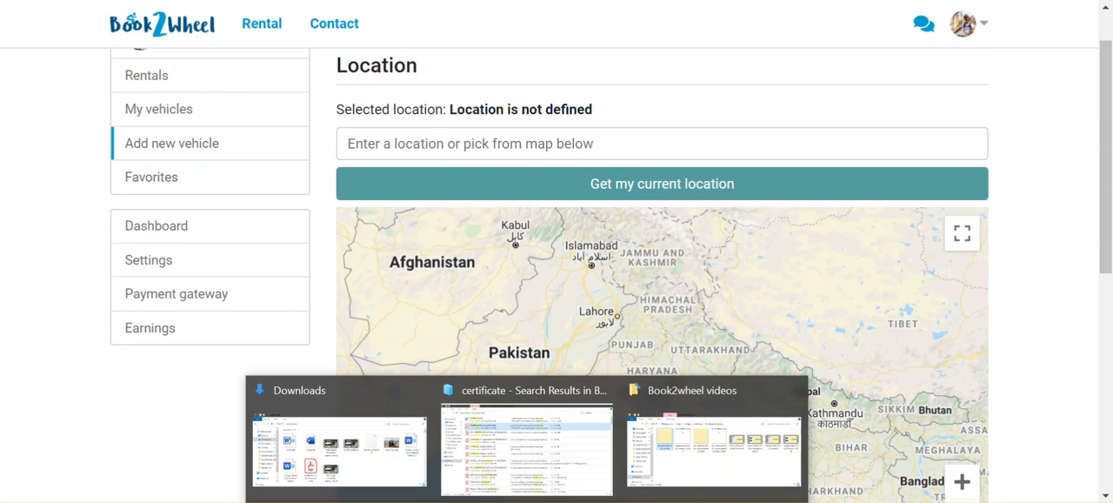
mouse_move(648, 501)
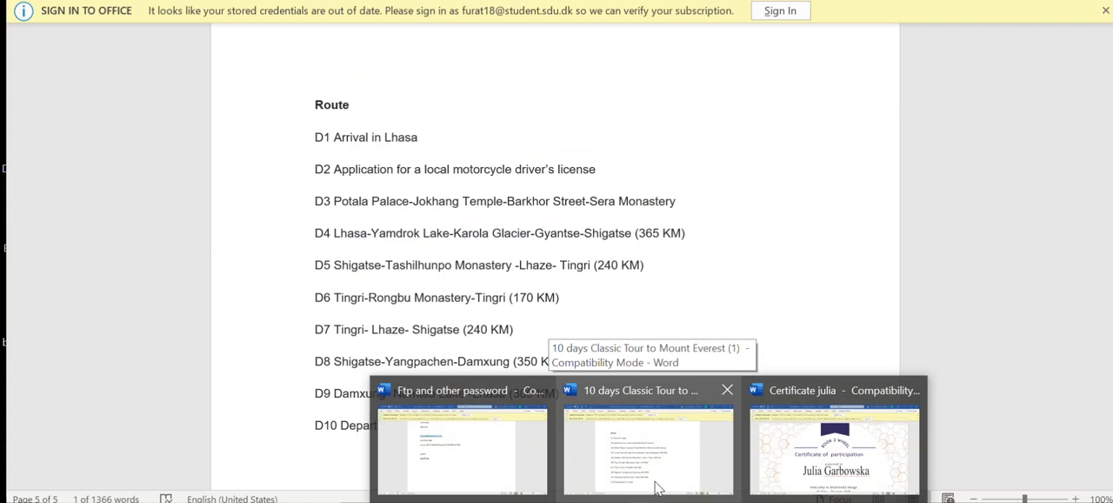
key("alt+Tab")
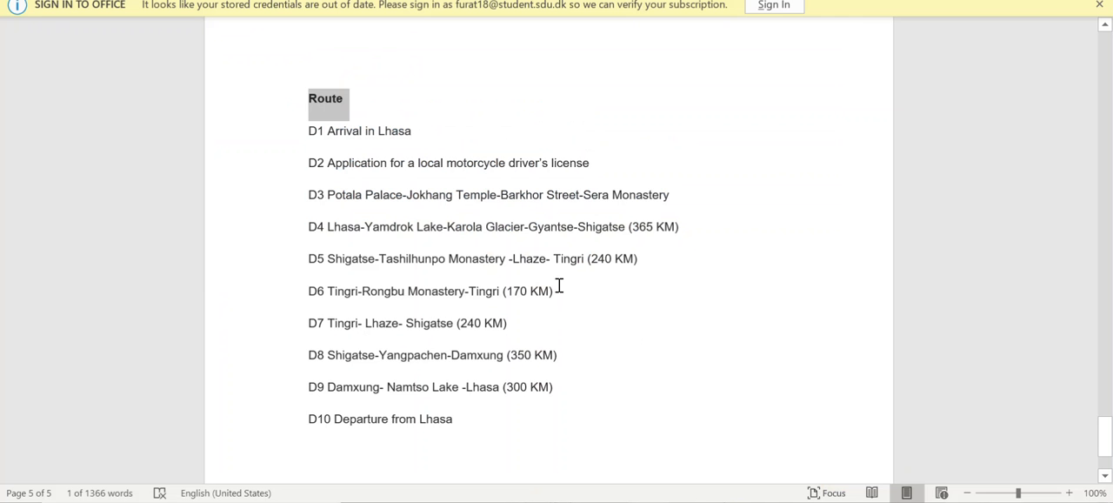
left_click(419, 135)
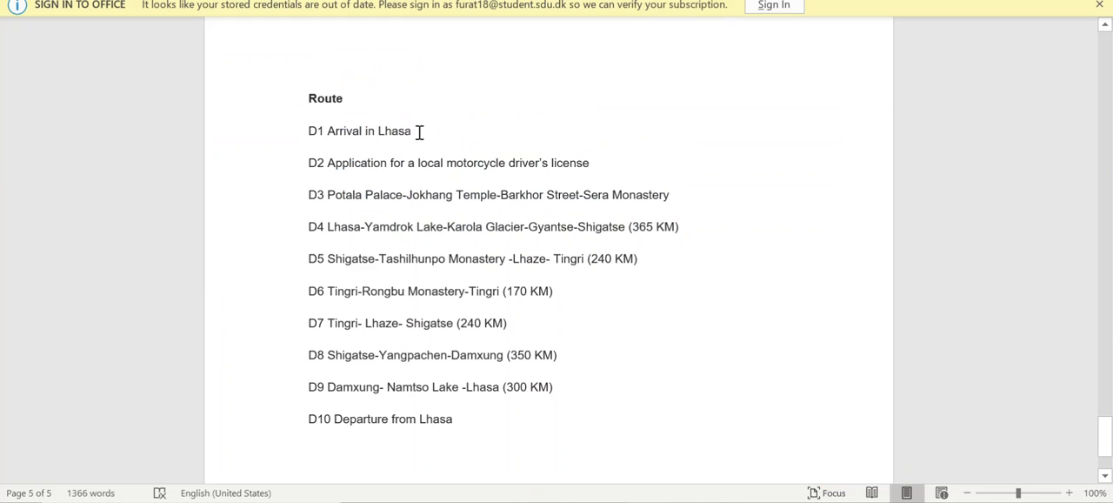
Copy "Lhasa" from the Word document's day 1 route line and set the Book2wheel location to Lhasa Airport Expressway, Qüxü County, Lhasa, Tibet, China
double_click(381, 132)
key("ctrl+c")
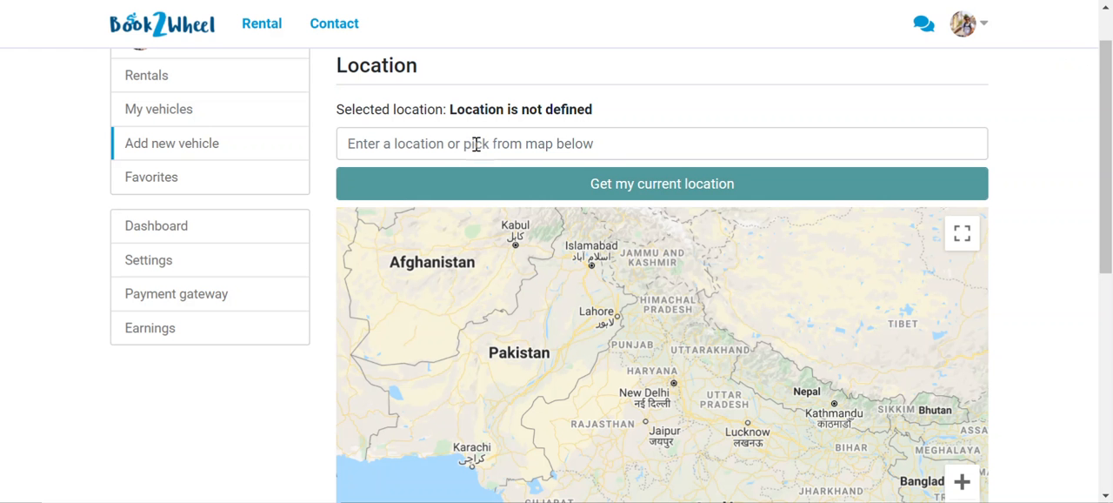
left_click(476, 143)
key("ctrl+v")
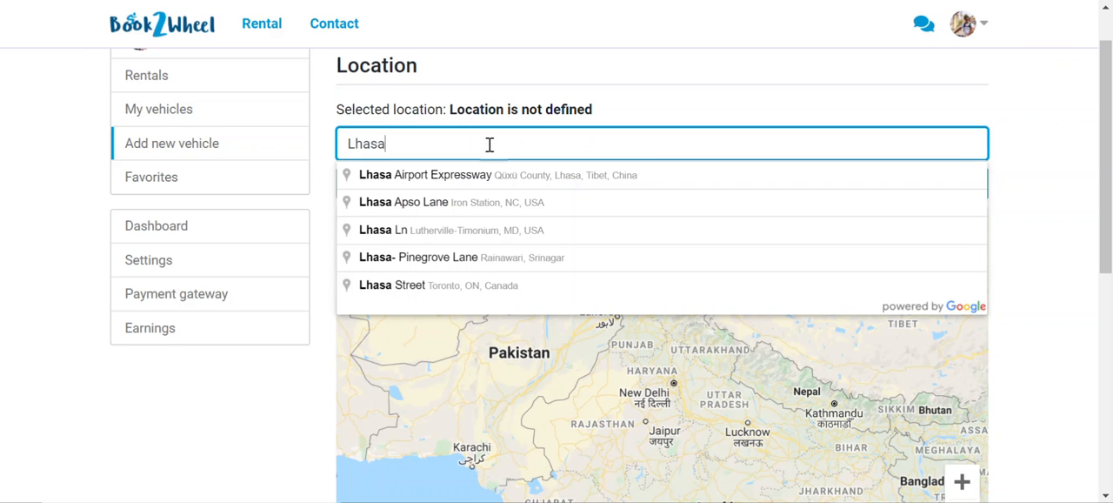
left_click(495, 175)
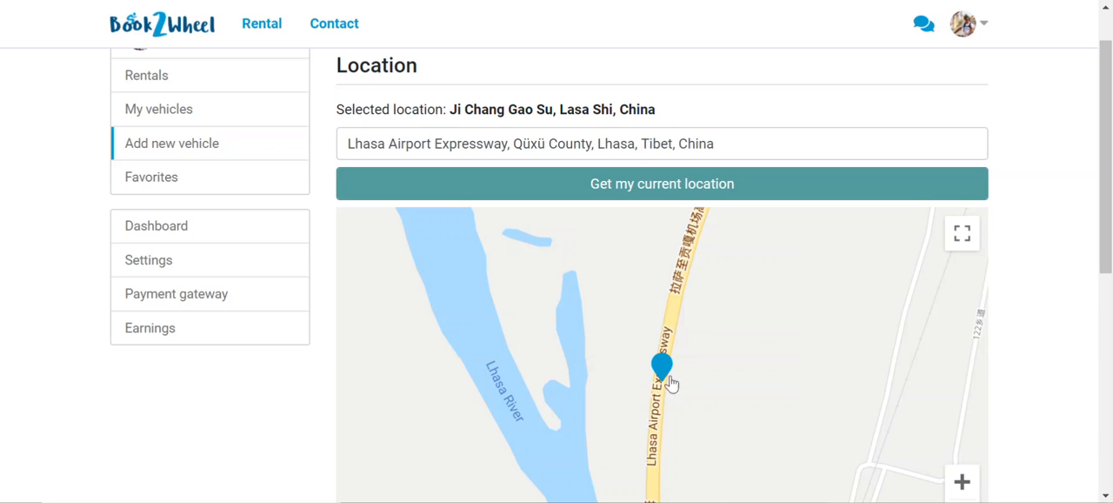
scroll(691, 372, "down", 1)
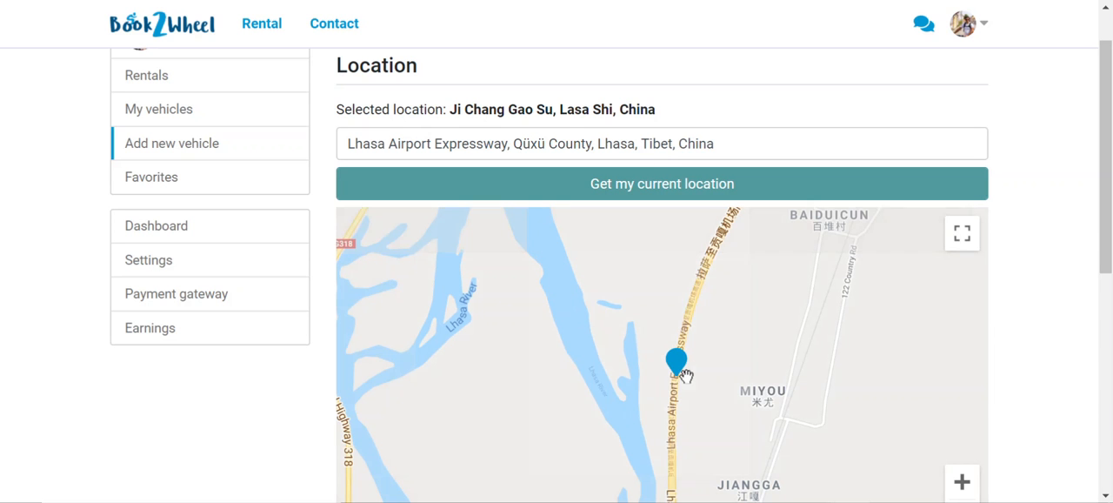
left_click_drag(677, 363, 696, 322)
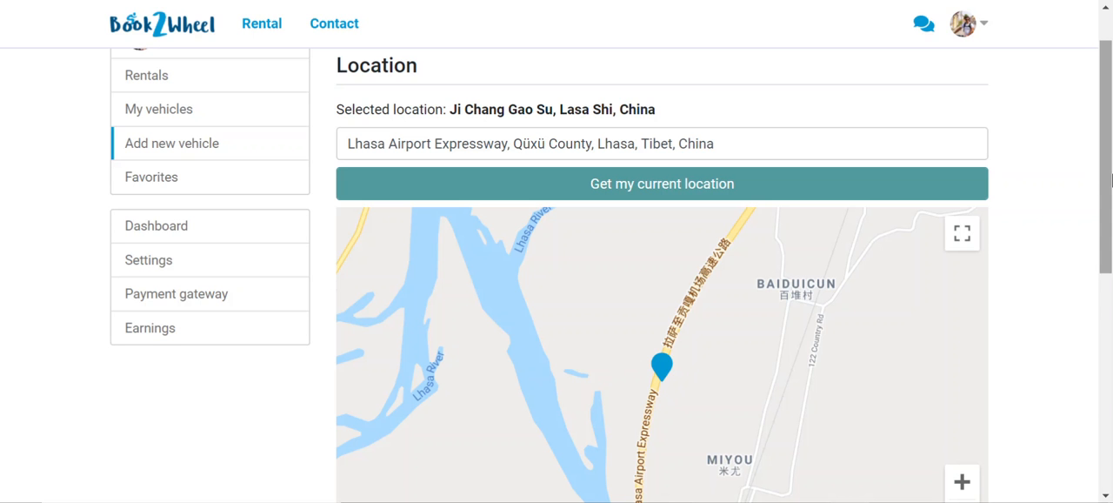
Enter "after arrving airport take taxi comehere." as the useful information regarding the pickup location
left_click_drag(1106, 181, 1110, 339)
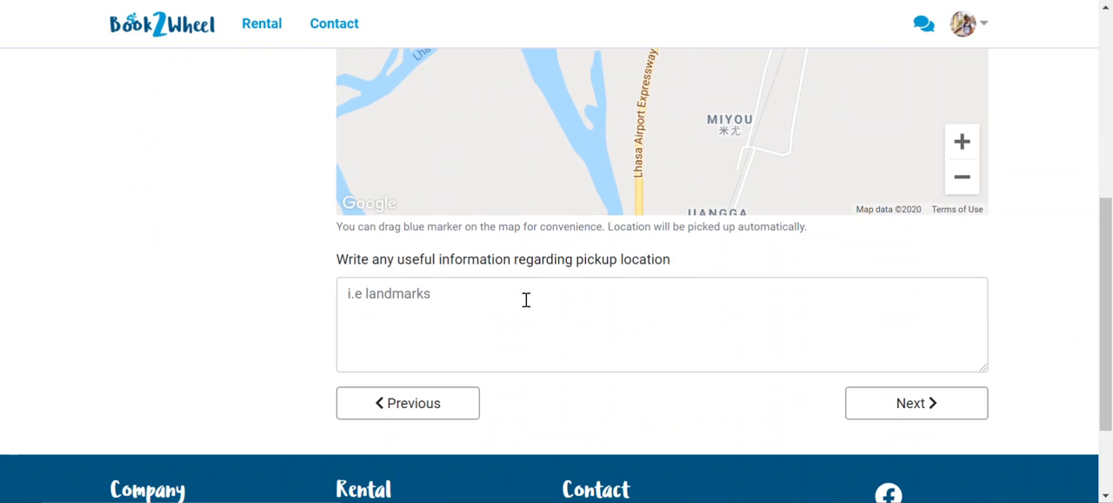
left_click(503, 313)
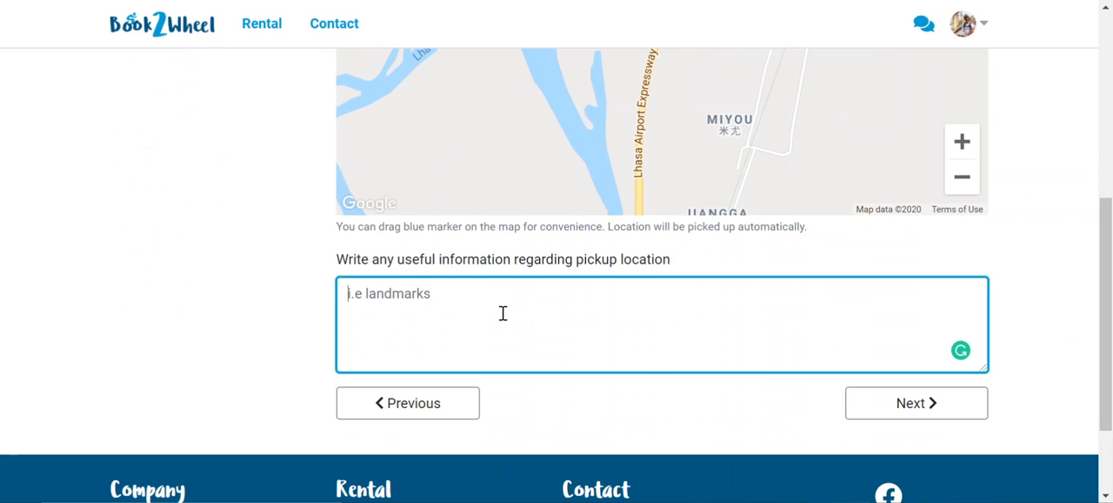
type("after a")
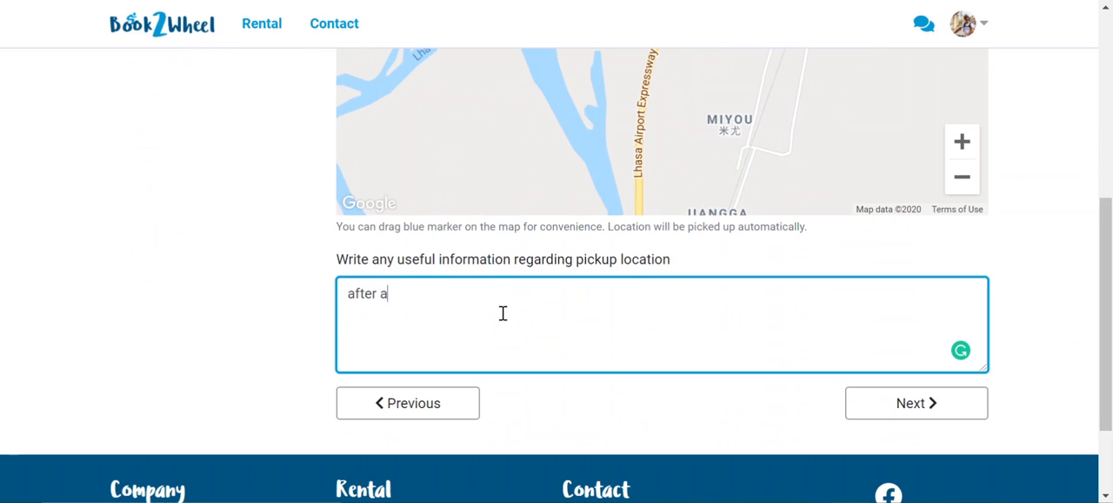
type("rrving air")
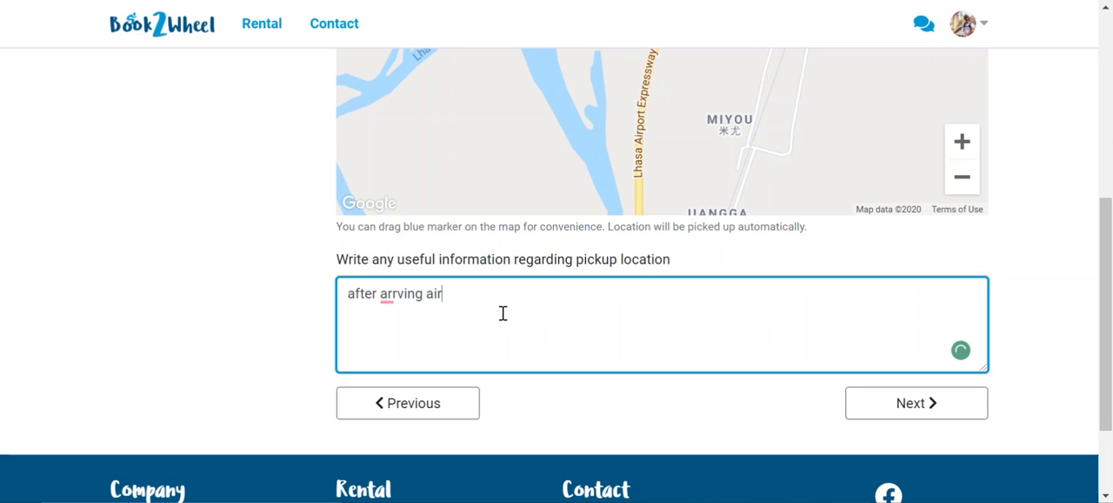
type("port take ")
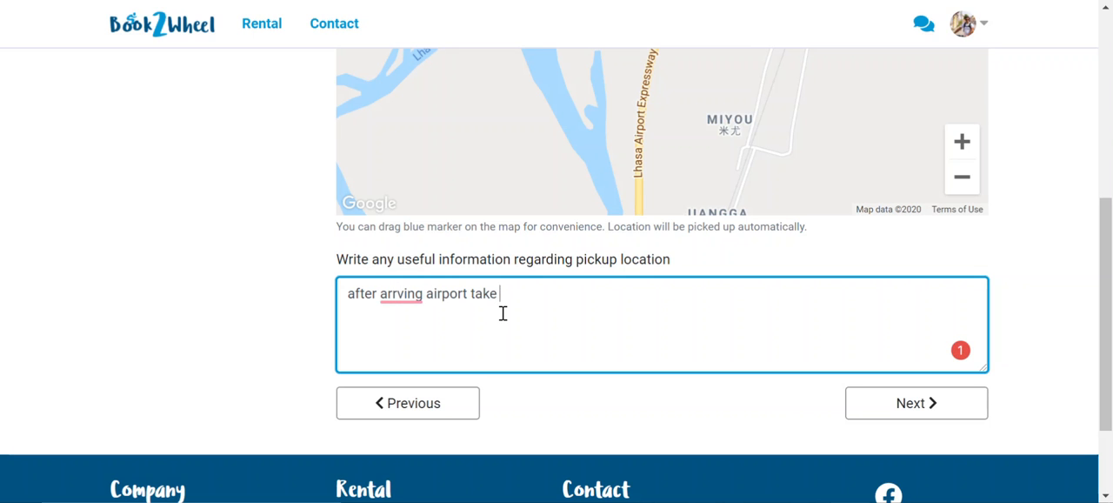
type("taxi comehere.")
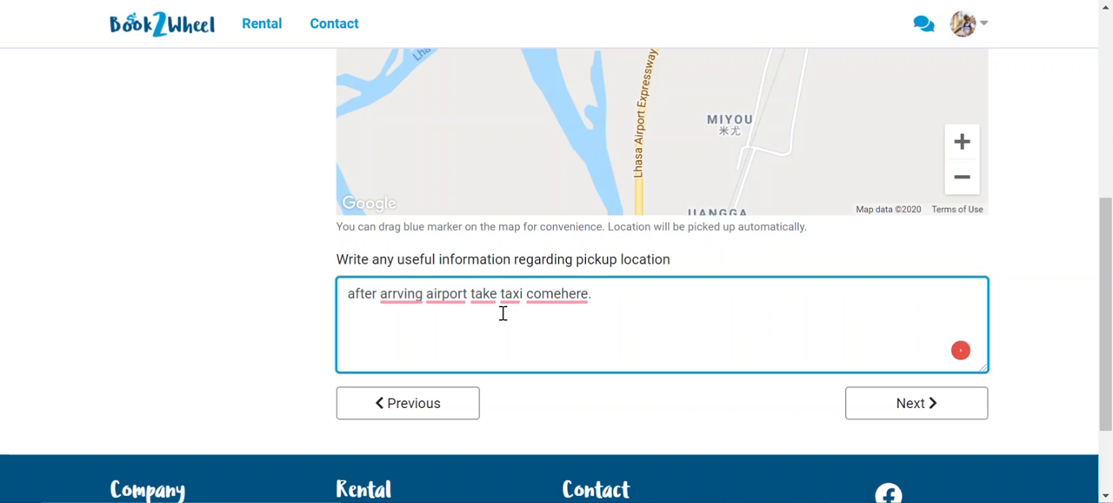
Continue to the final upload section, accept the vehicle rental terms and the facilitator agreement, and upload the vehicle
left_click(878, 417)
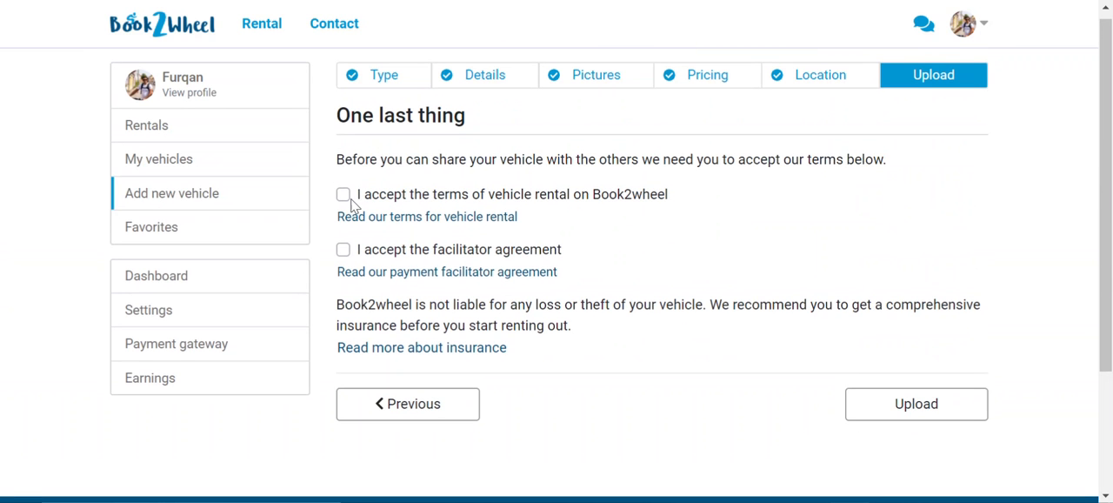
left_click(344, 195)
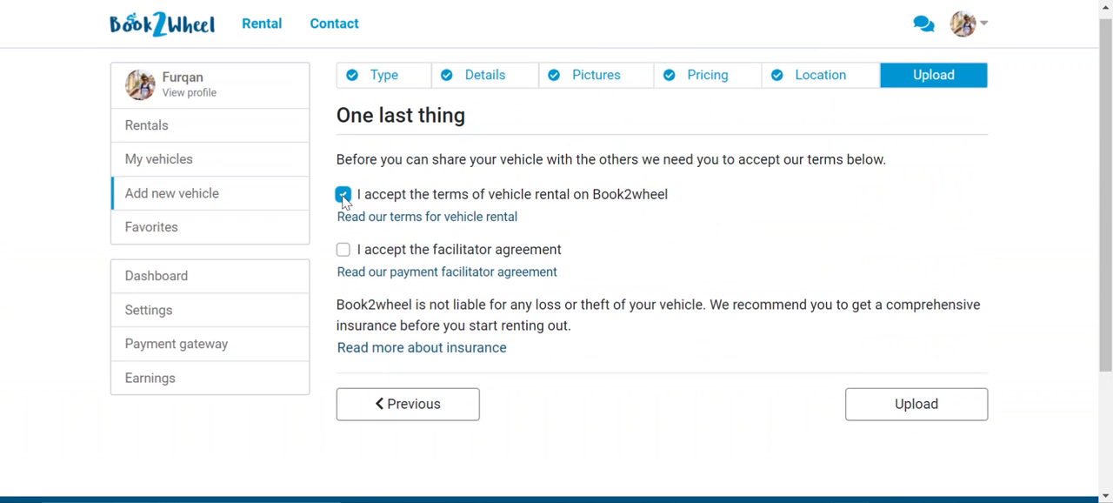
left_click(343, 250)
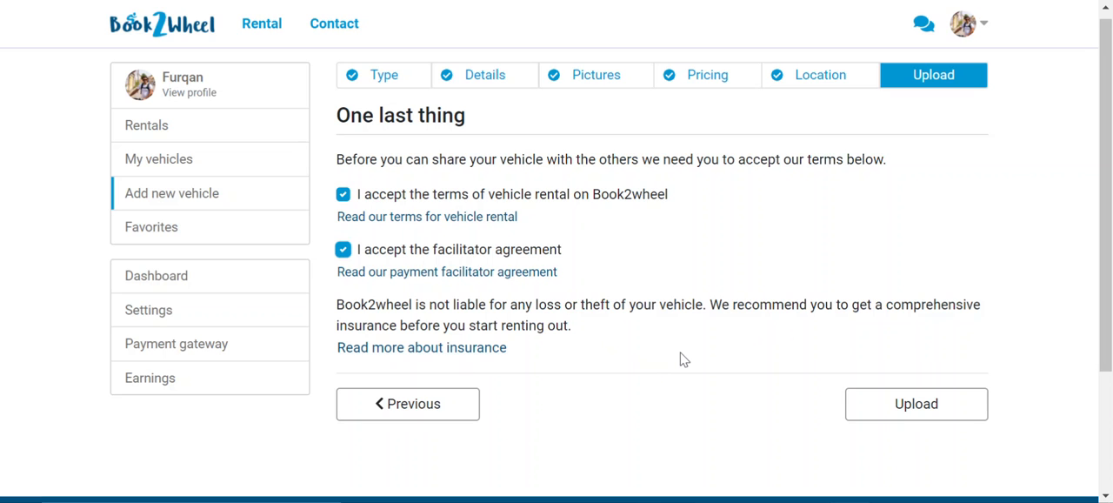
left_click(868, 408)
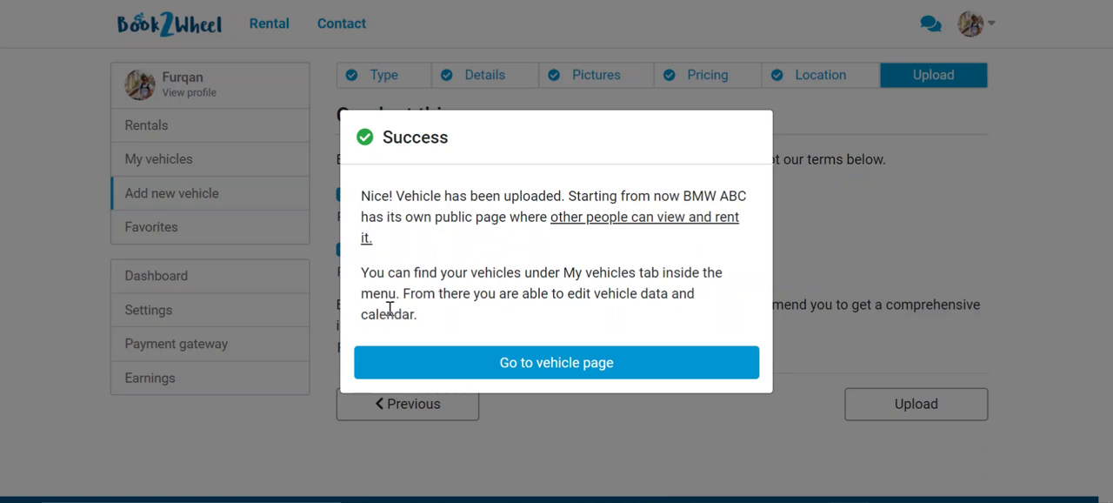
Open the new vehicle's public page and examine its characteristics, price rates, specials, location and rental calendar
left_click(557, 365)
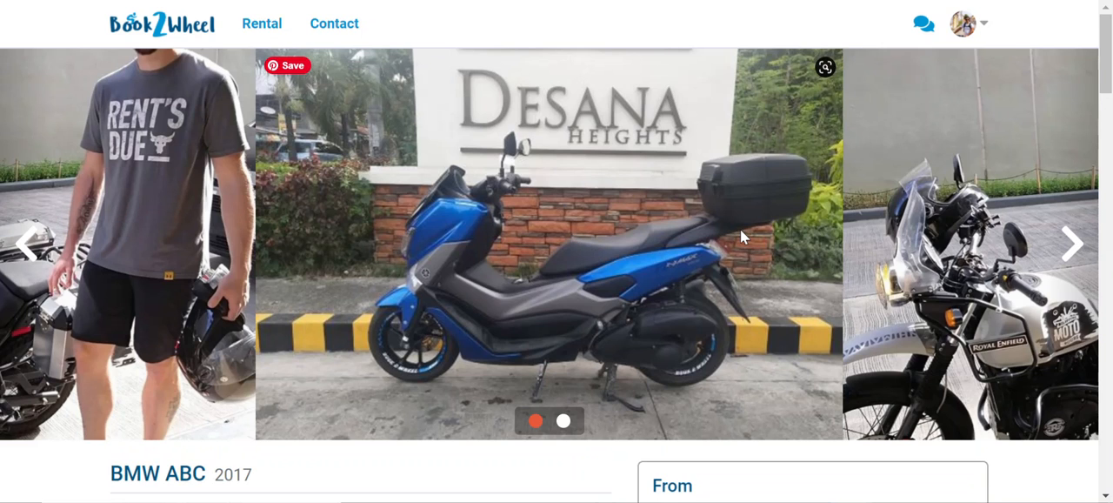
scroll(740, 228, "down", 5)
scroll(775, 287, "down", 2)
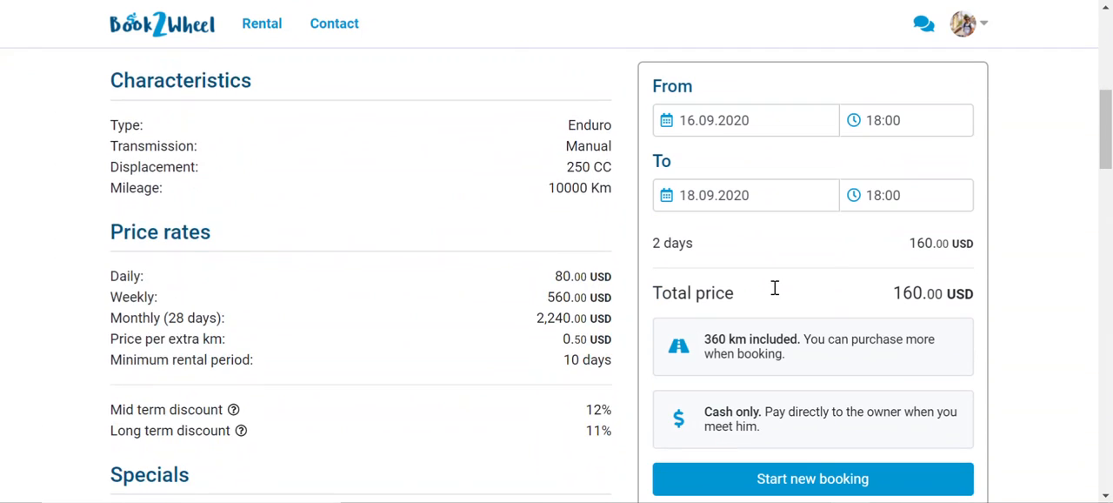
scroll(542, 301, "down", 1)
scroll(542, 301, "down", 5)
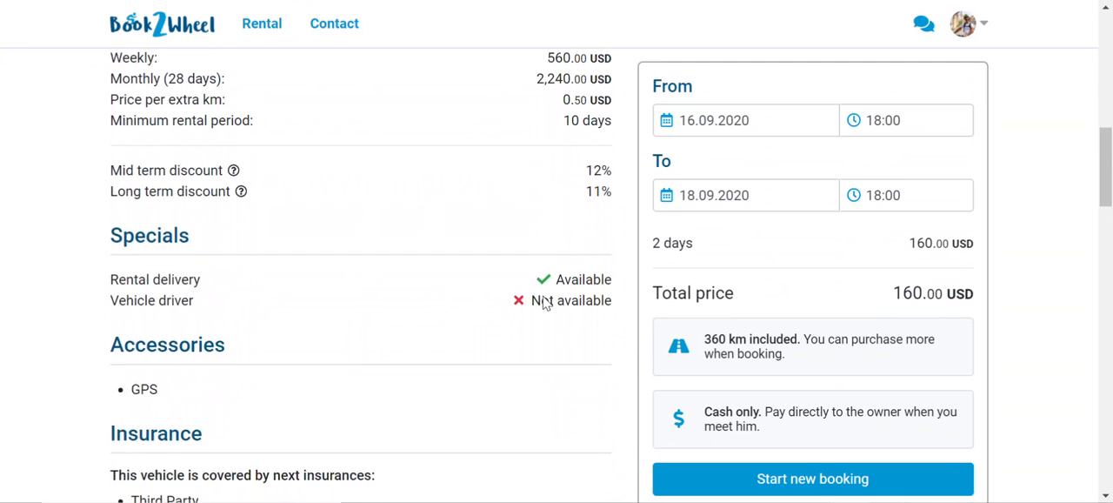
scroll(542, 301, "down", 9)
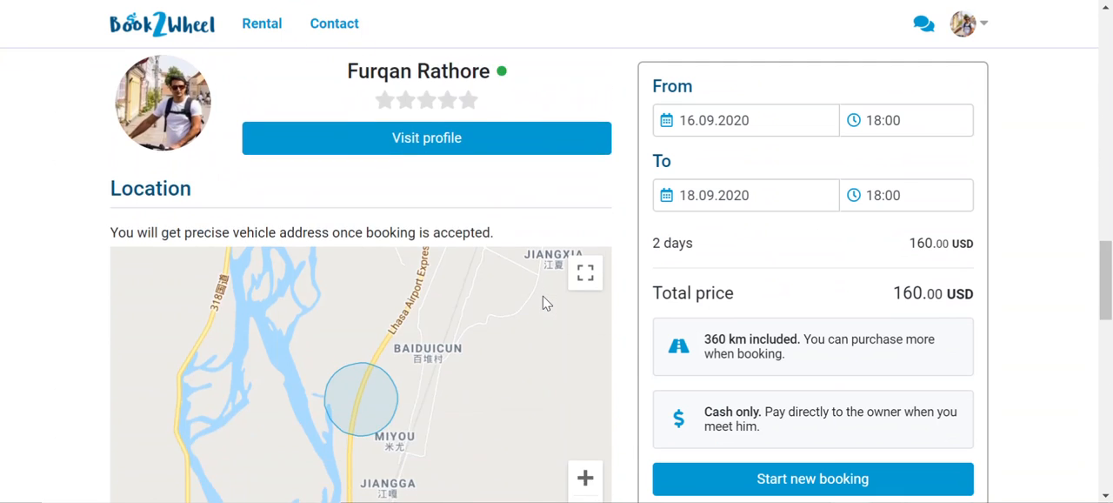
scroll(543, 301, "down", 5)
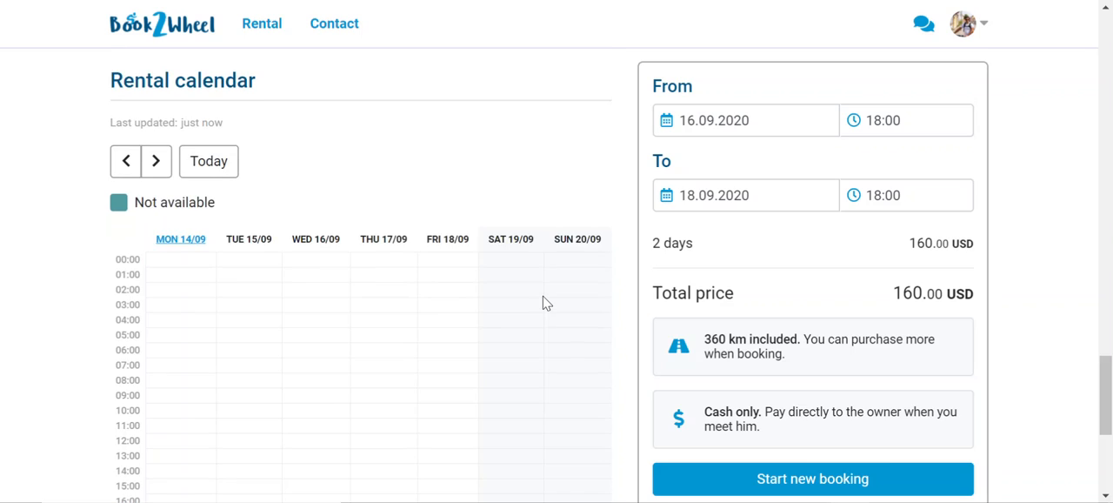
scroll(542, 301, "up", 9)
scroll(543, 301, "up", 15)
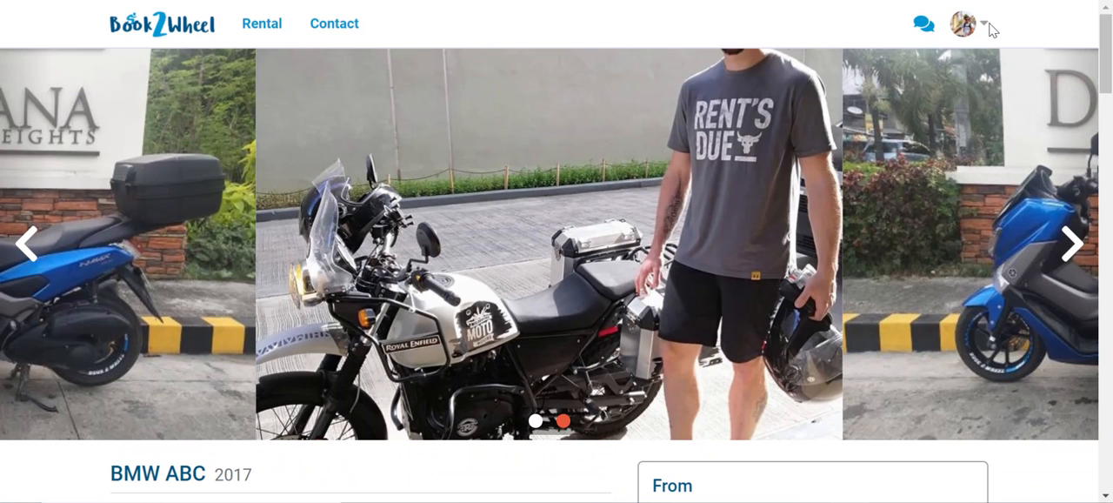
Go to the overview of own vehicles and open the BMW ABC's calendar for updating
left_click(984, 34)
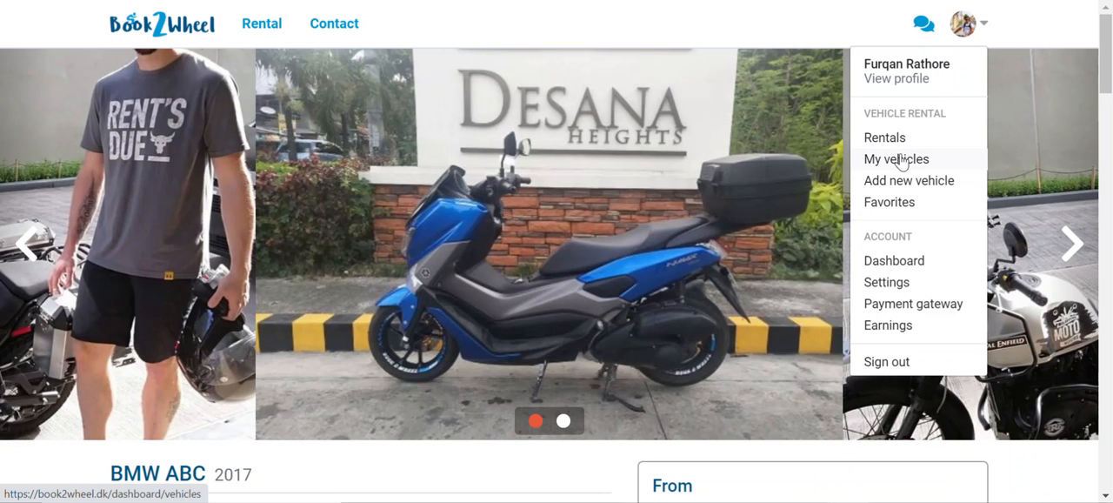
left_click(901, 160)
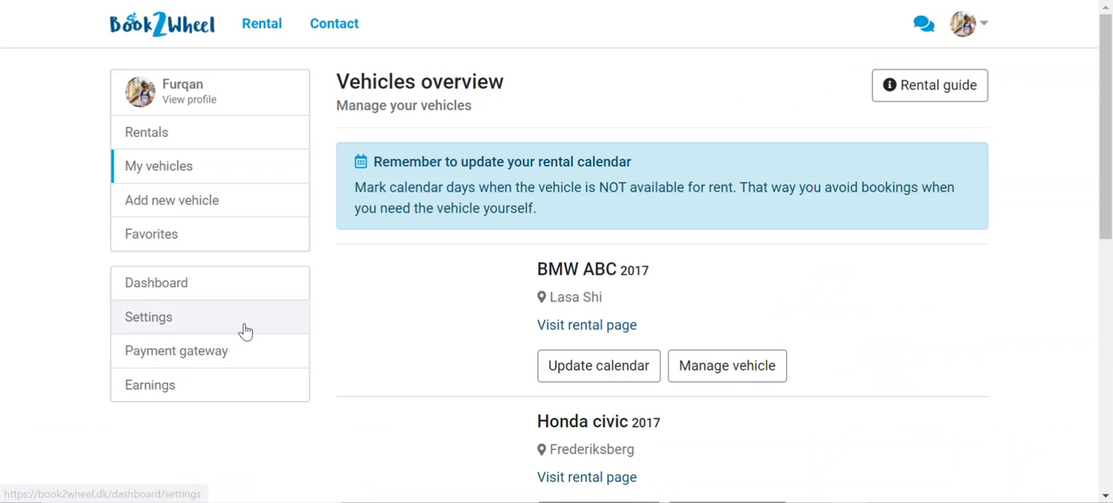
scroll(816, 324, "down", 1)
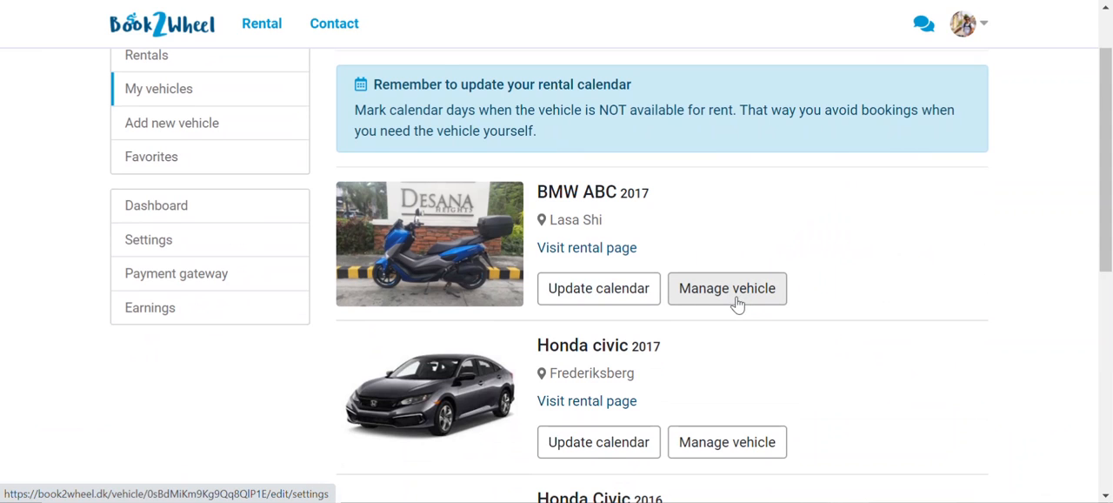
left_click(621, 302)
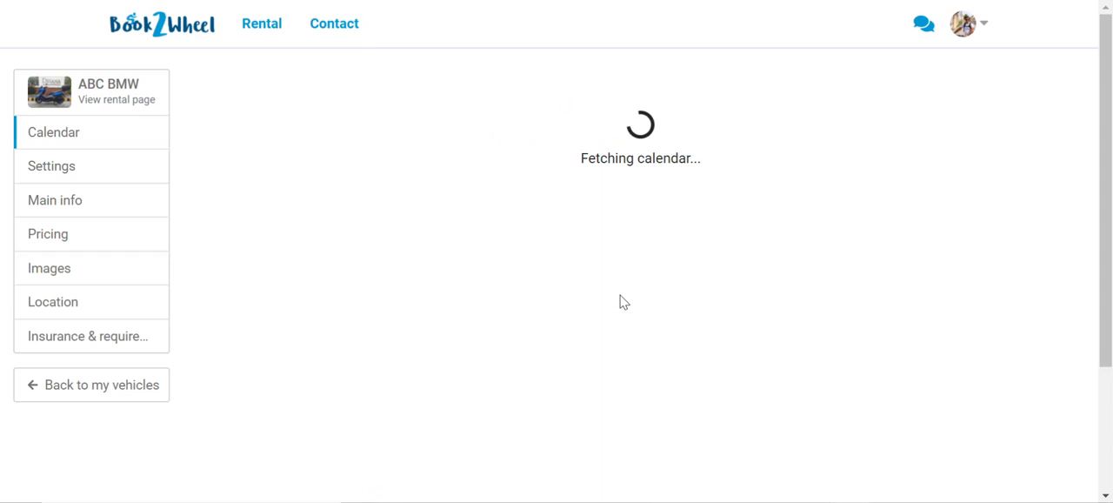
Mark the BMW ABC as unavailable from 14.09.2020 12:00 to 01.10.2020 12:00 and update the calendar
scroll(621, 327, "down", 3)
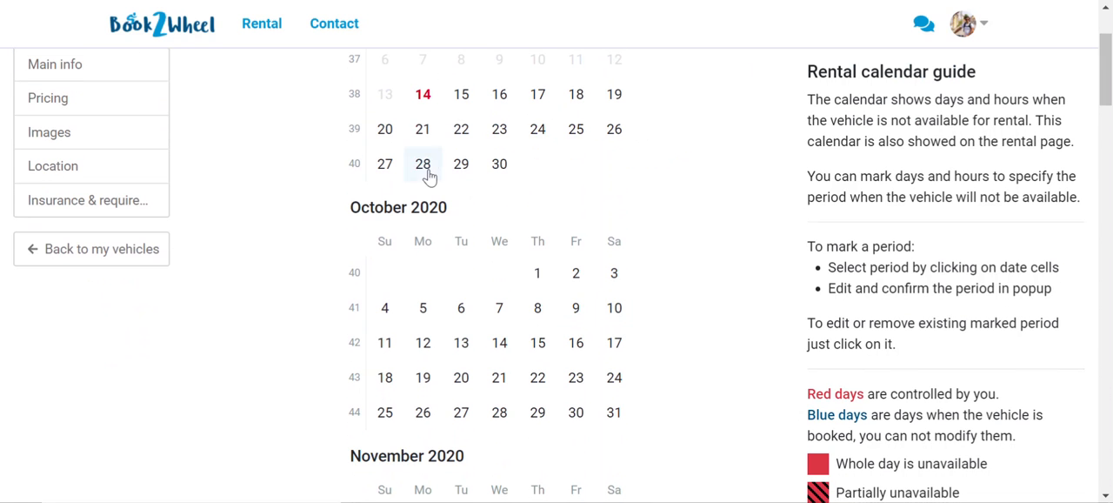
left_click(540, 274)
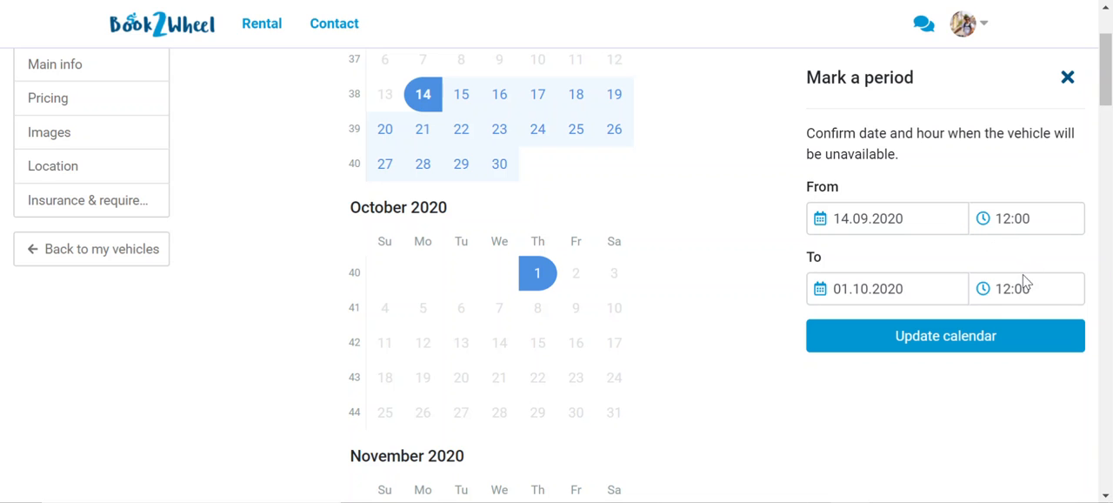
left_click(948, 345)
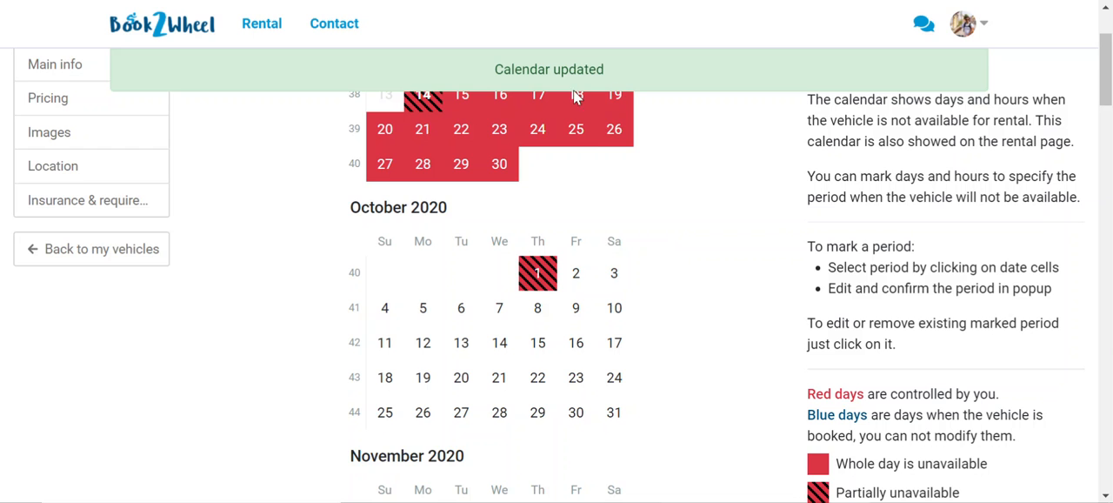
Review the BMW ABC's main information and specification, and its pricing with potential earnings and discounts
scroll(706, 226, "up", 2)
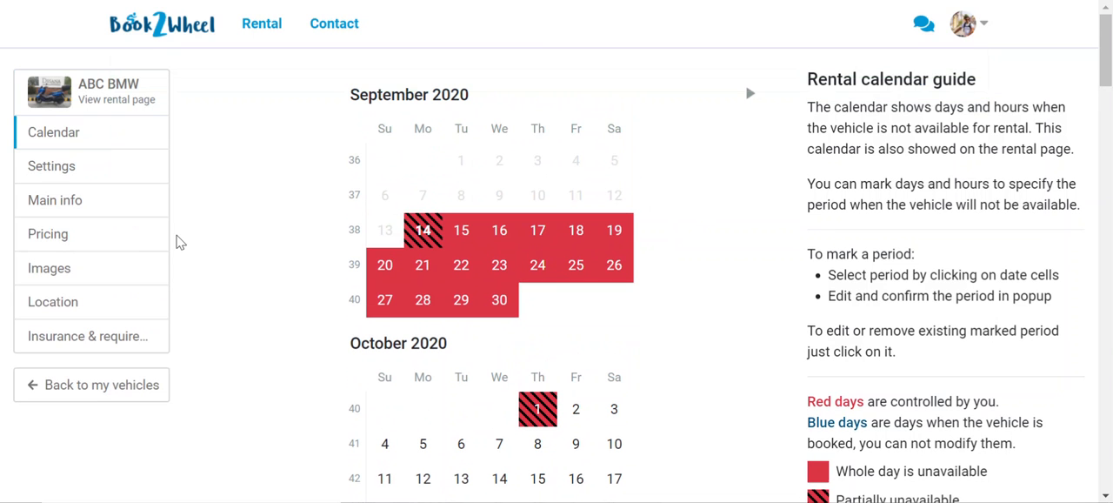
left_click(69, 209)
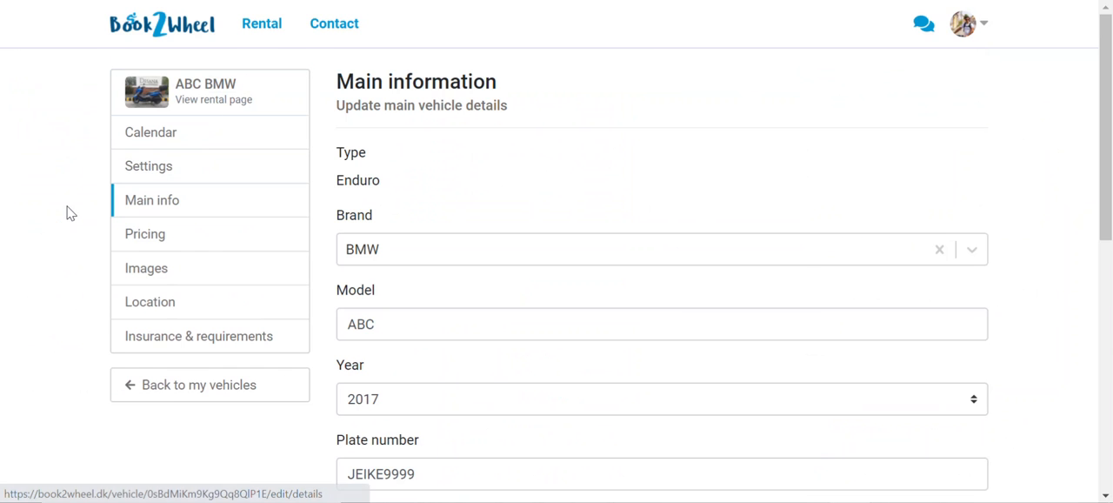
scroll(592, 348, "down", 5)
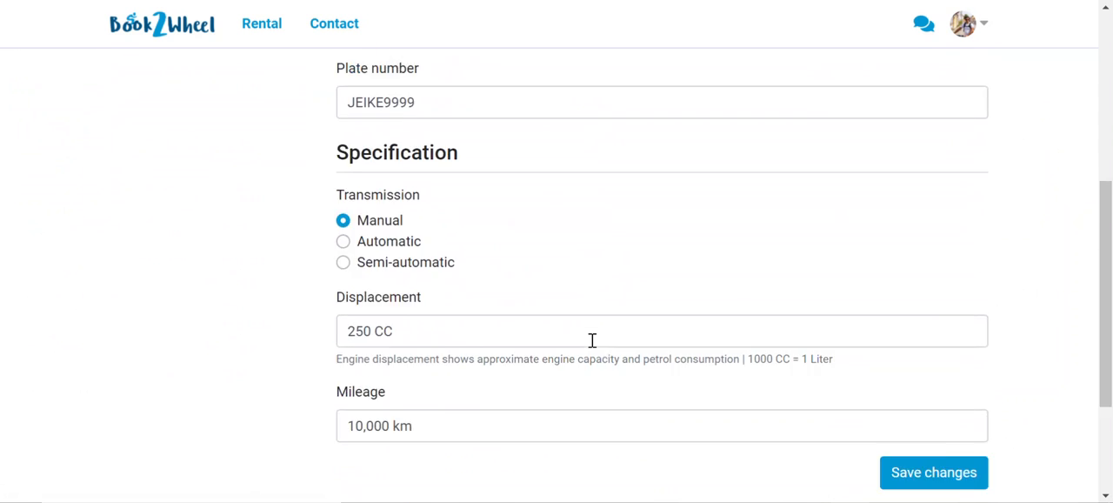
scroll(591, 341, "up", 2)
scroll(591, 340, "up", 3)
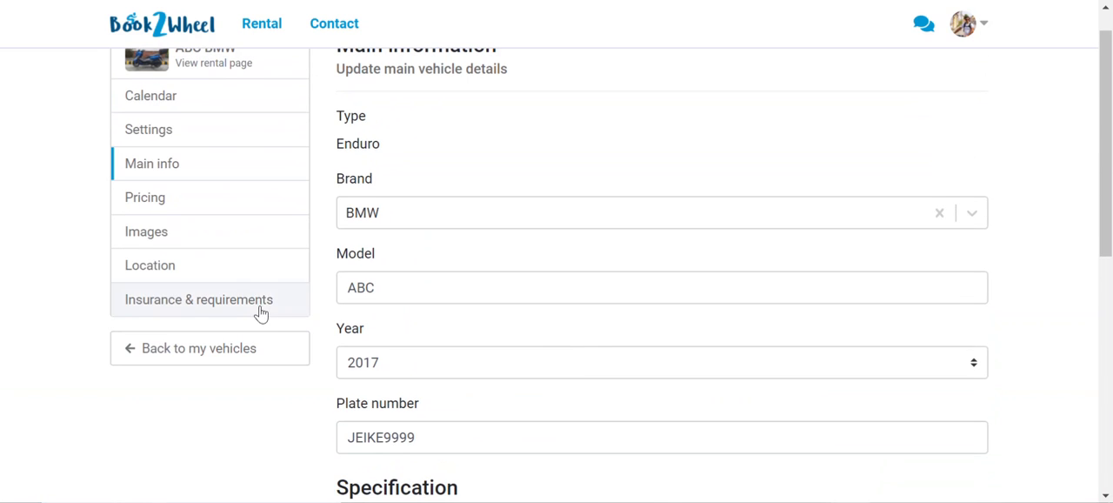
left_click(205, 210)
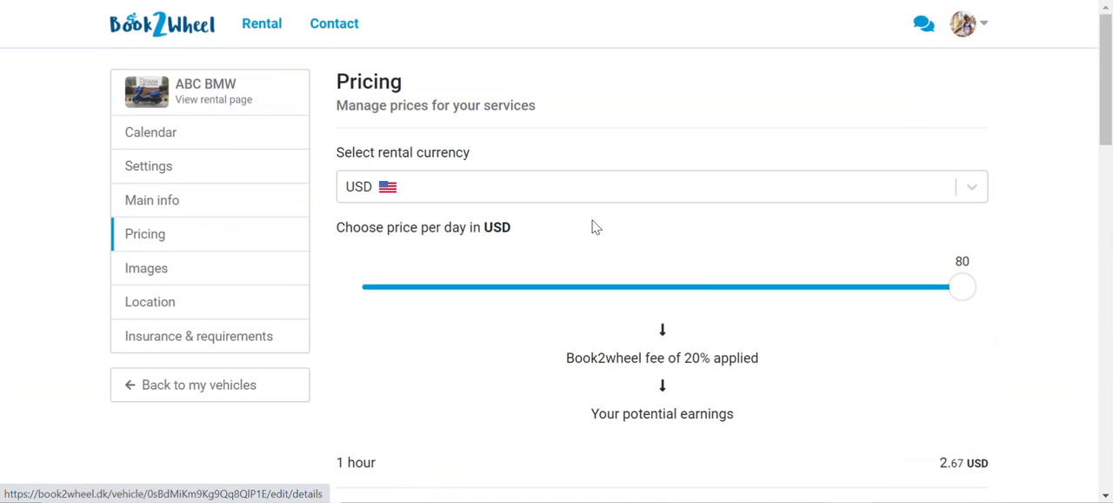
scroll(771, 349, "down", 7)
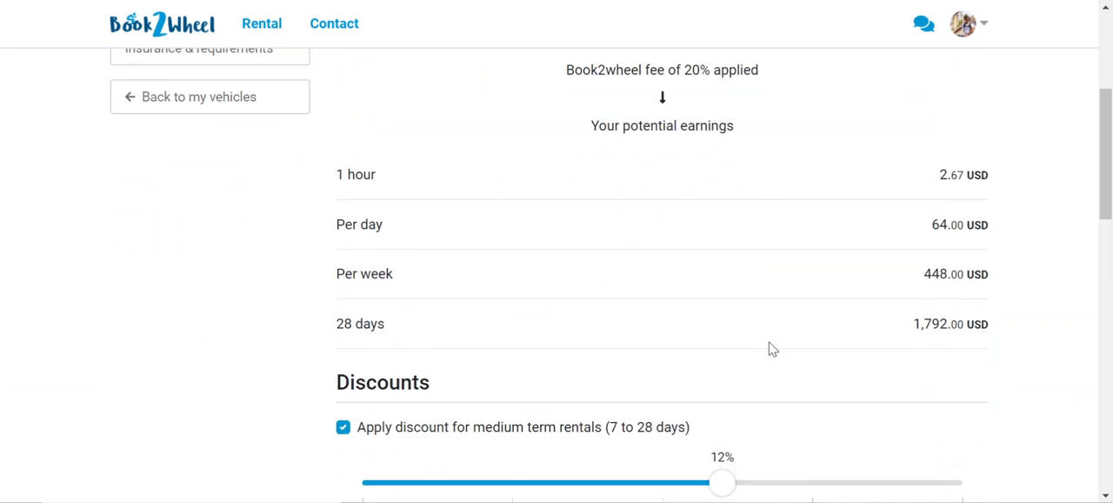
scroll(771, 348, "down", 3)
scroll(770, 348, "up", 10)
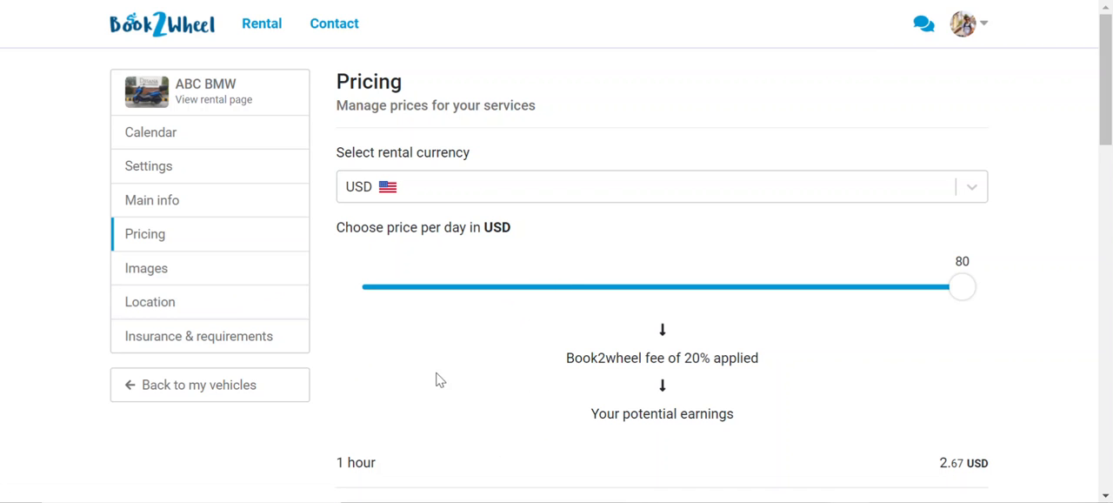
Open the BMW ABC's settings from the vehicles overview and examine the option to disable it for rental, leaving it active
left_click(273, 392)
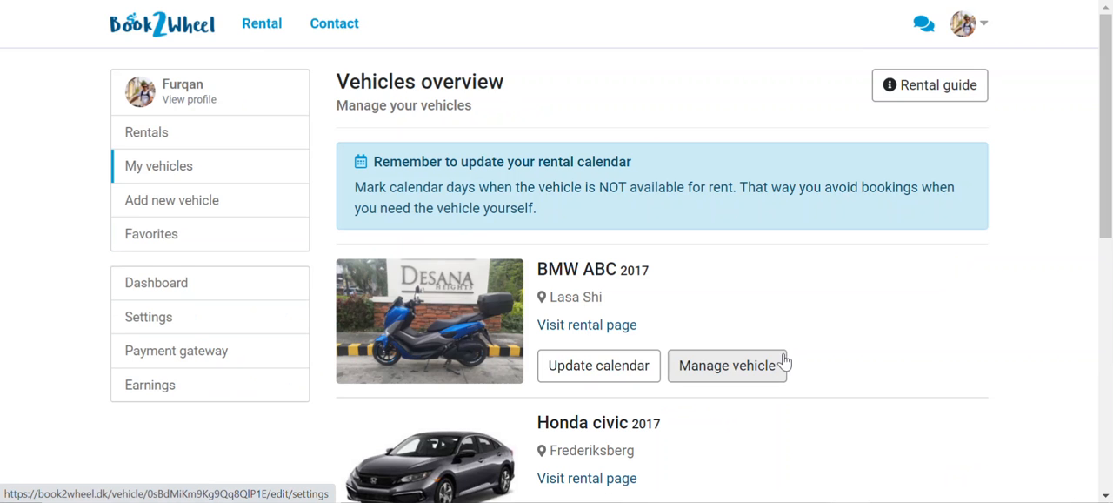
left_click(751, 372)
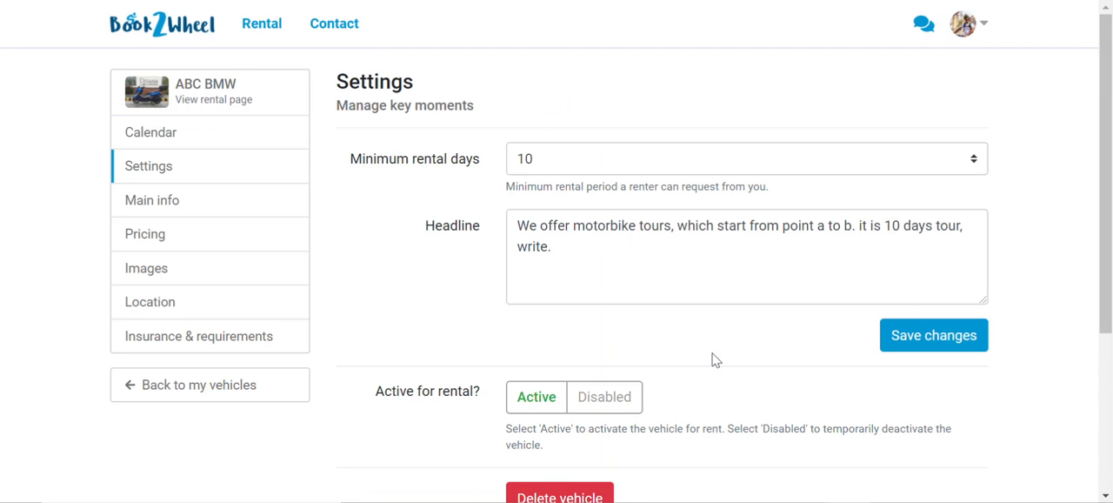
scroll(765, 398, "down", 1)
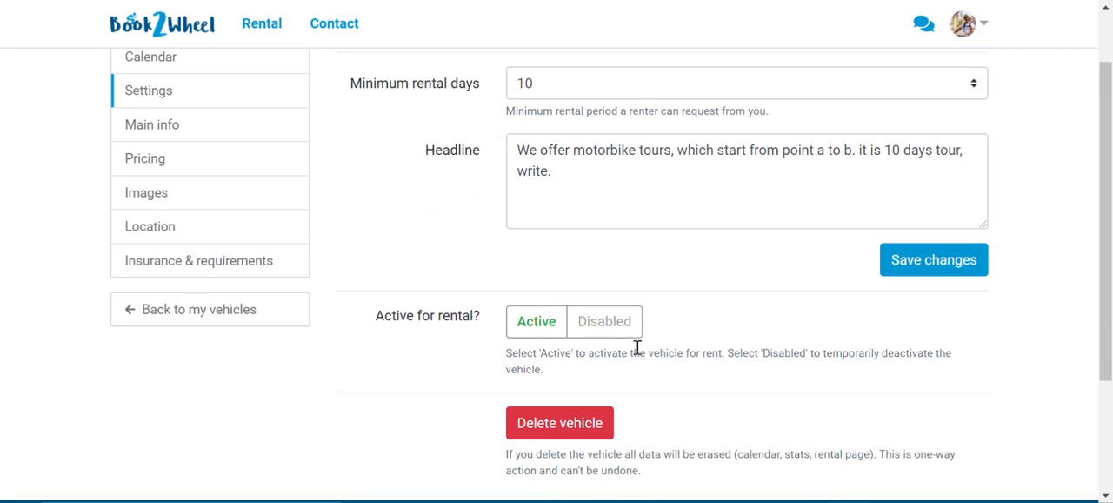
left_click(605, 338)
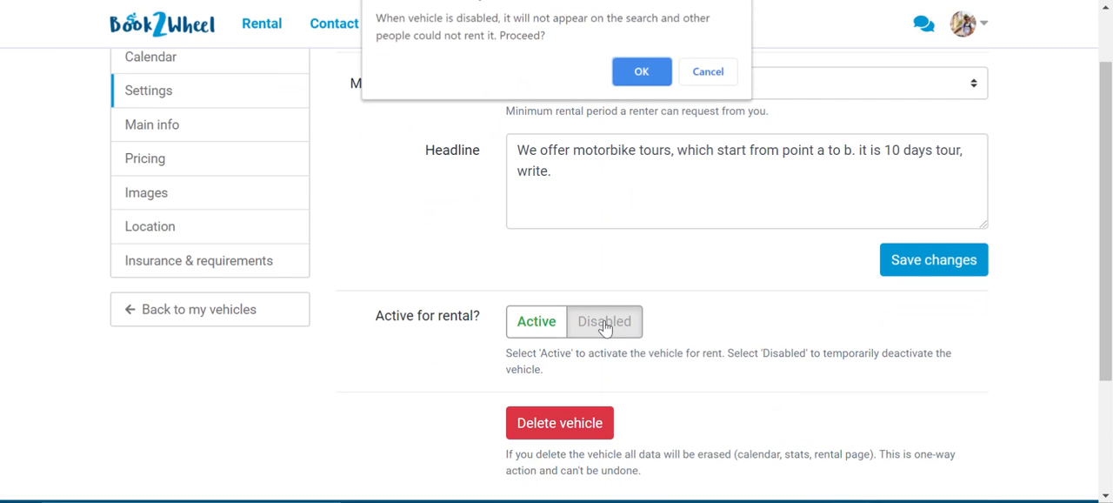
left_click(707, 73)
scroll(848, 204, "up", 1)
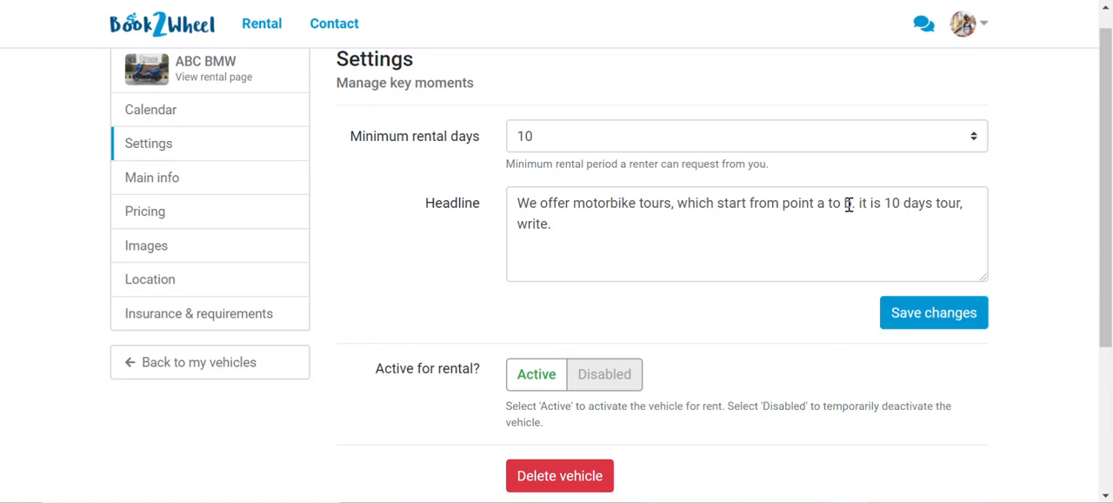
Search the rental listings for vehicles near Lhasa, Tibet, China
left_click(279, 29)
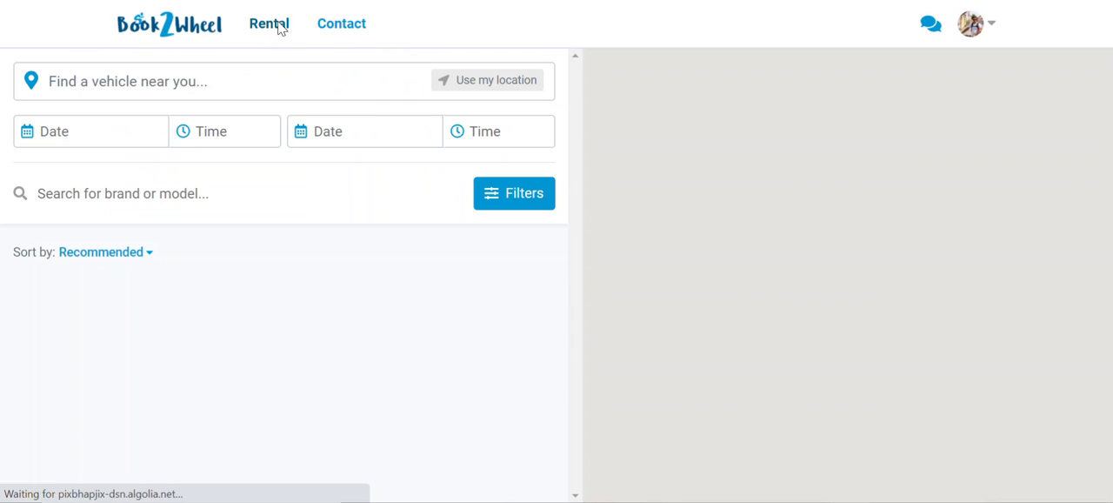
left_click(224, 84)
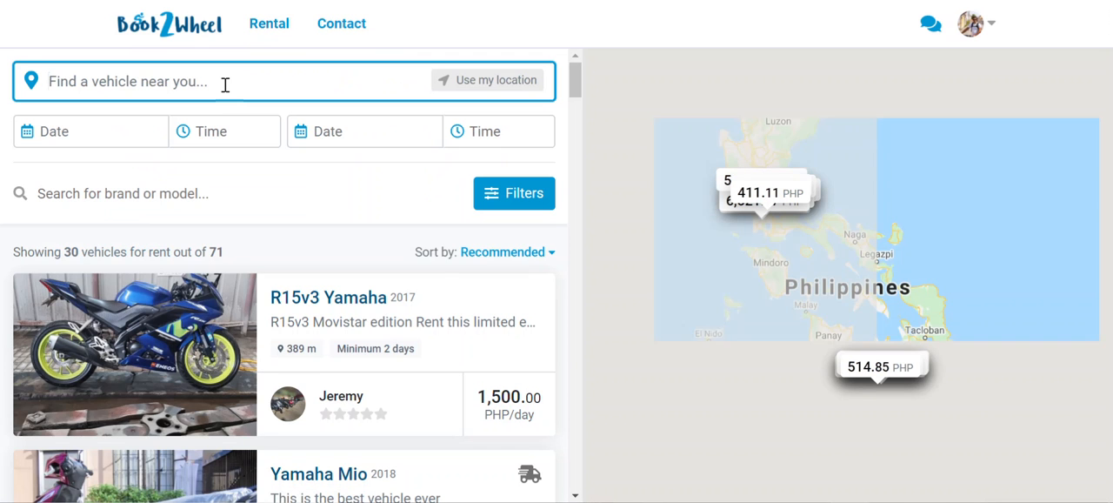
type("t")
key("BackSpace")
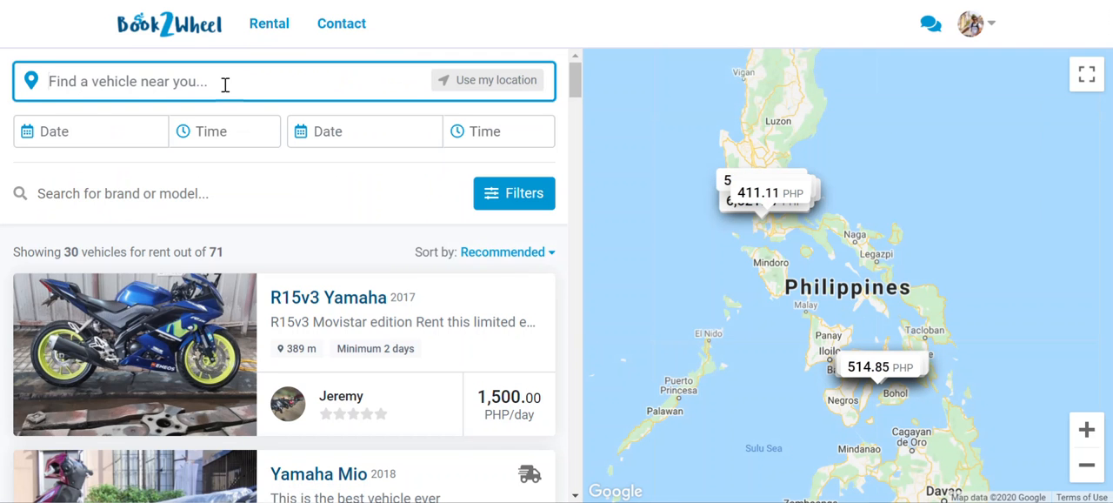
type("Lhasa")
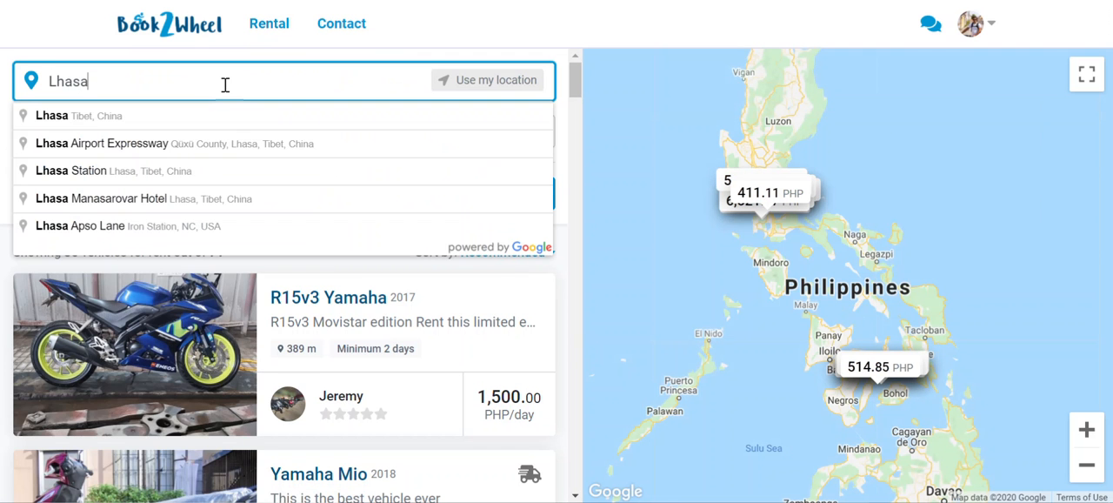
left_click(152, 122)
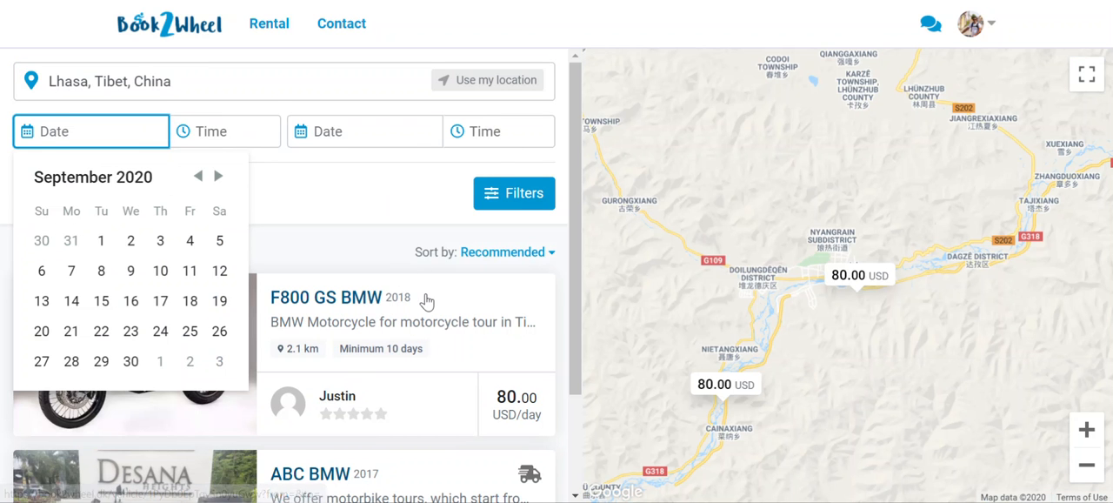
Open the BMW F800 GS rental page from the Lhasa results and examine its characteristics and price rates
scroll(426, 301, "down", 3)
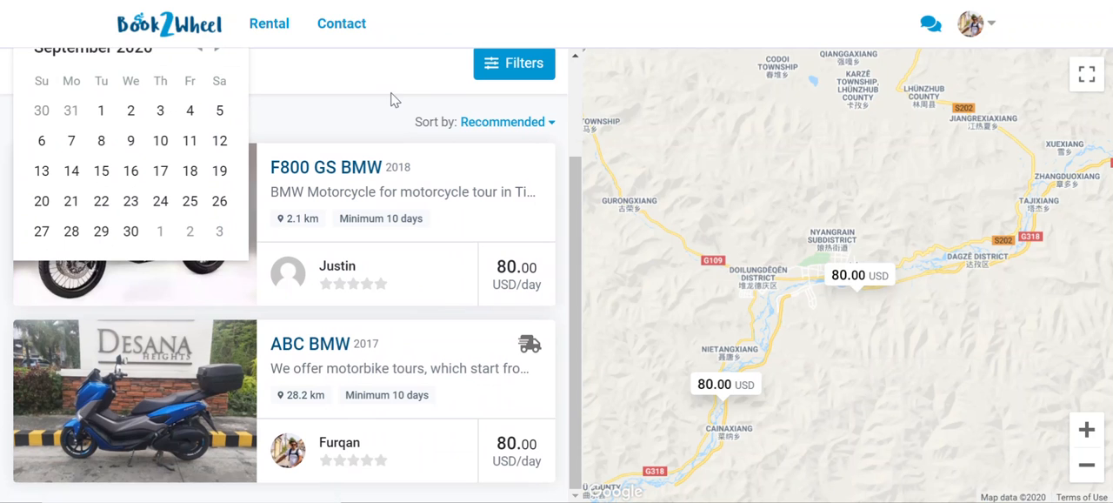
left_click(391, 99)
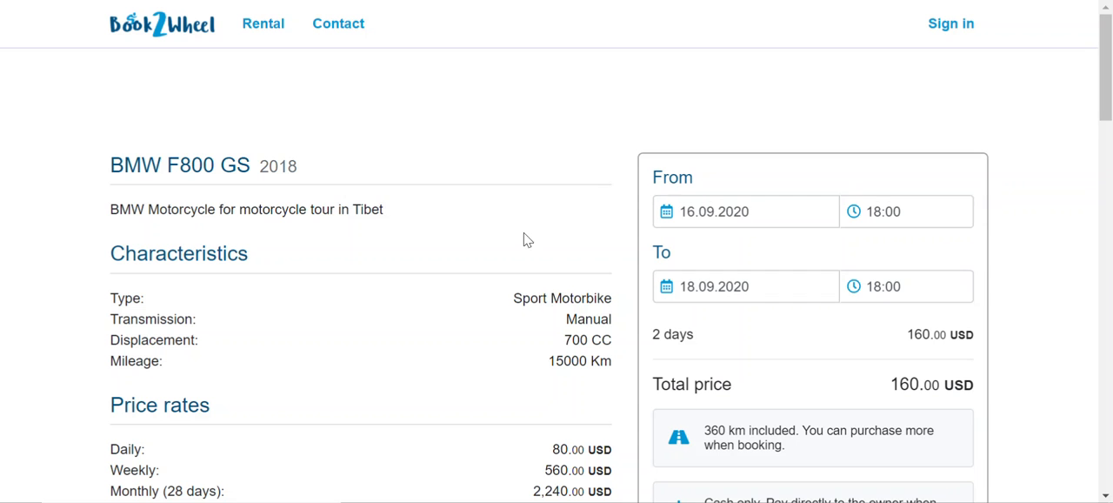
scroll(539, 279, "down", 2)
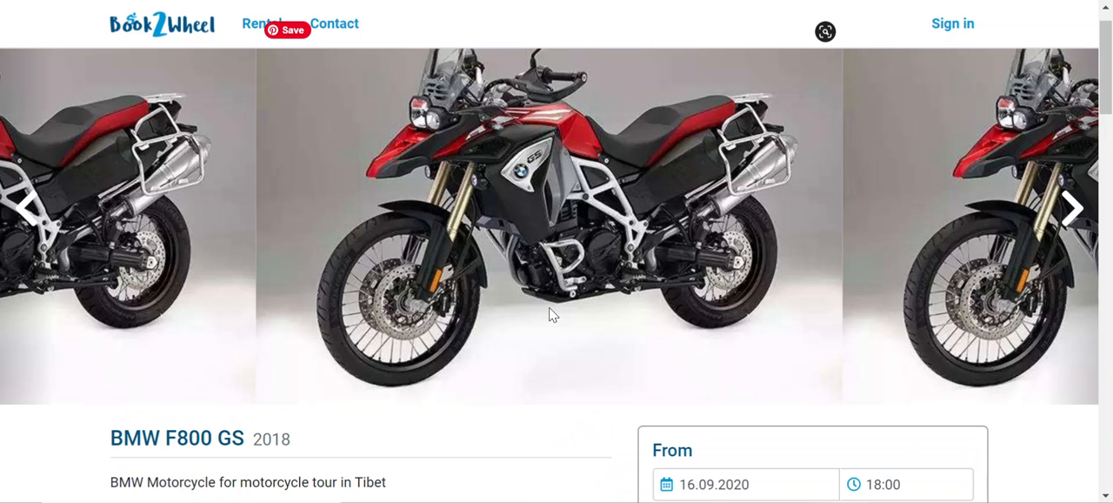
scroll(569, 333, "down", 2)
scroll(569, 335, "down", 1)
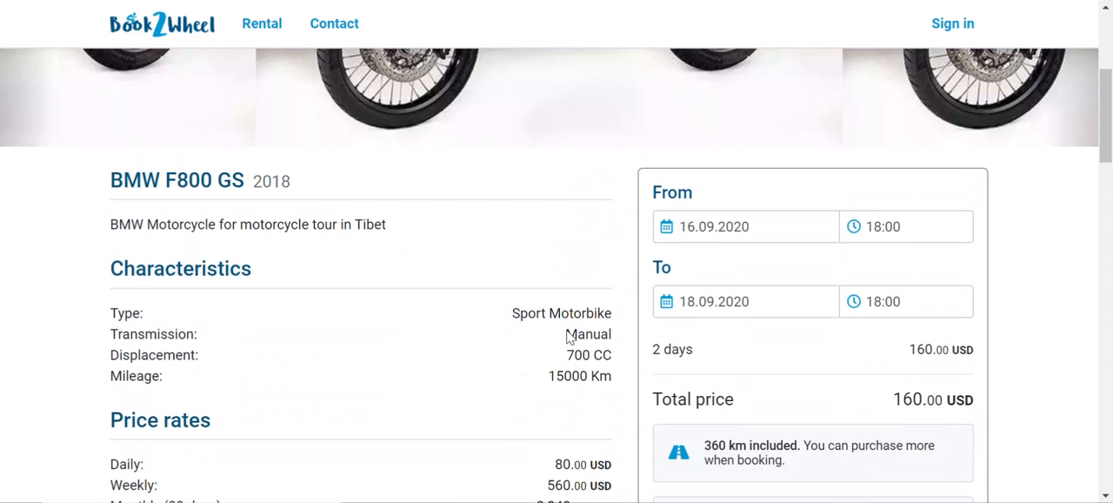
scroll(569, 332, "down", 1)
scroll(569, 333, "down", 2)
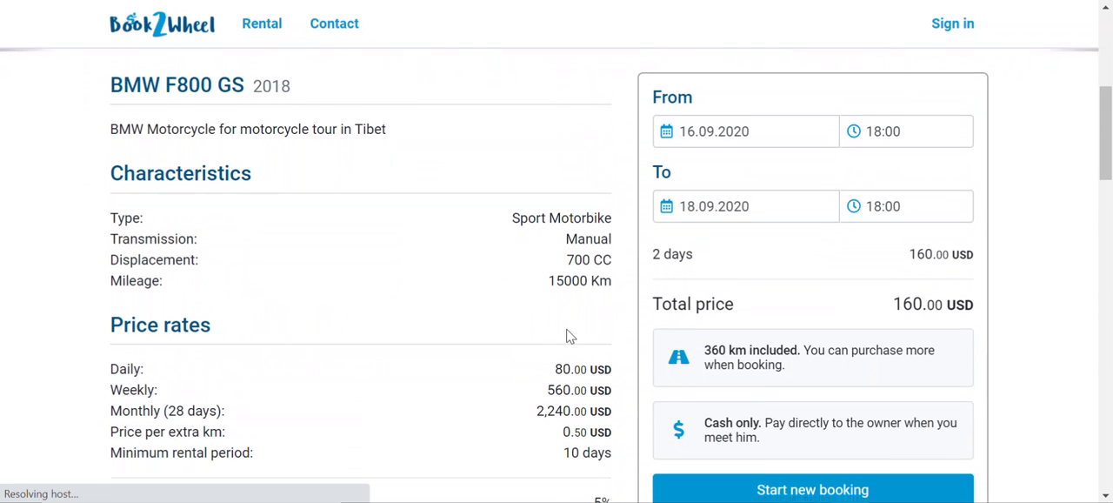
scroll(568, 333, "down", 2)
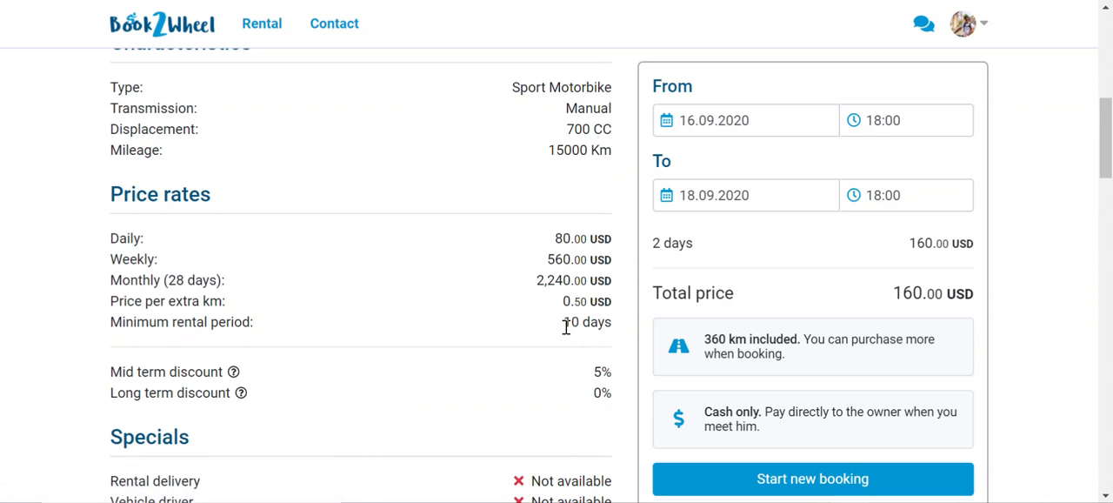
scroll(566, 324, "down", 2)
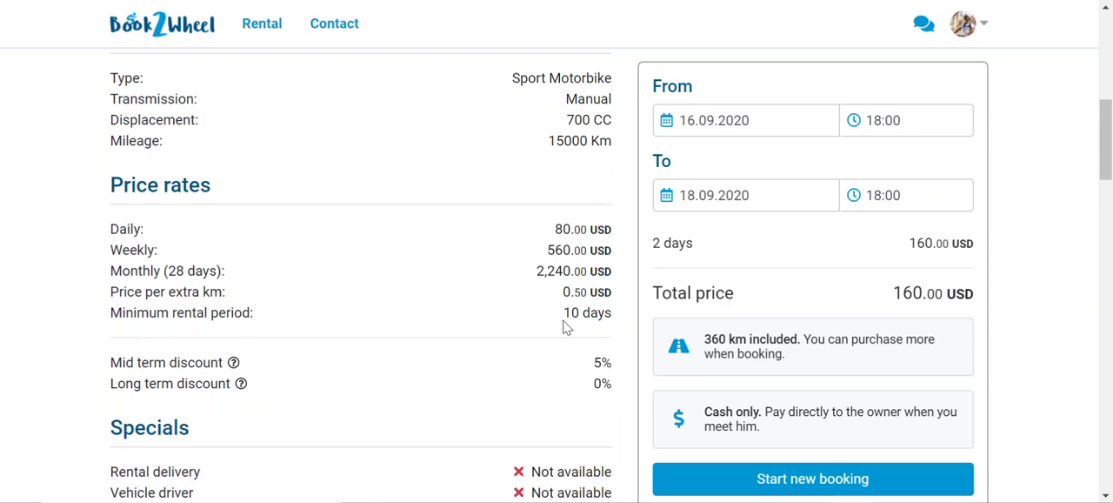
Review the BMW F800 GS's specials, accessories, insurance, rental requirements, owner section and location
scroll(563, 326, "down", 5)
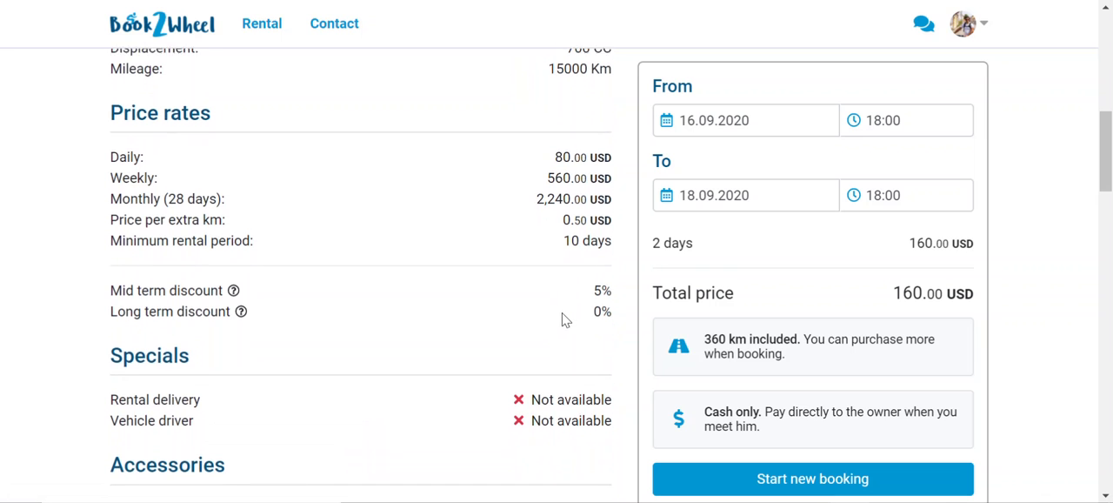
scroll(567, 312, "down", 7)
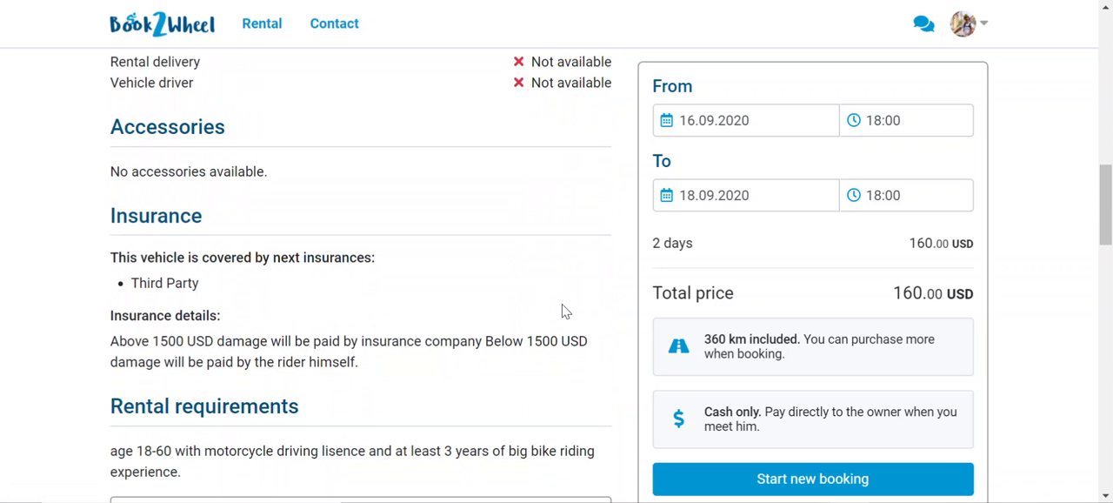
scroll(566, 309, "down", 1)
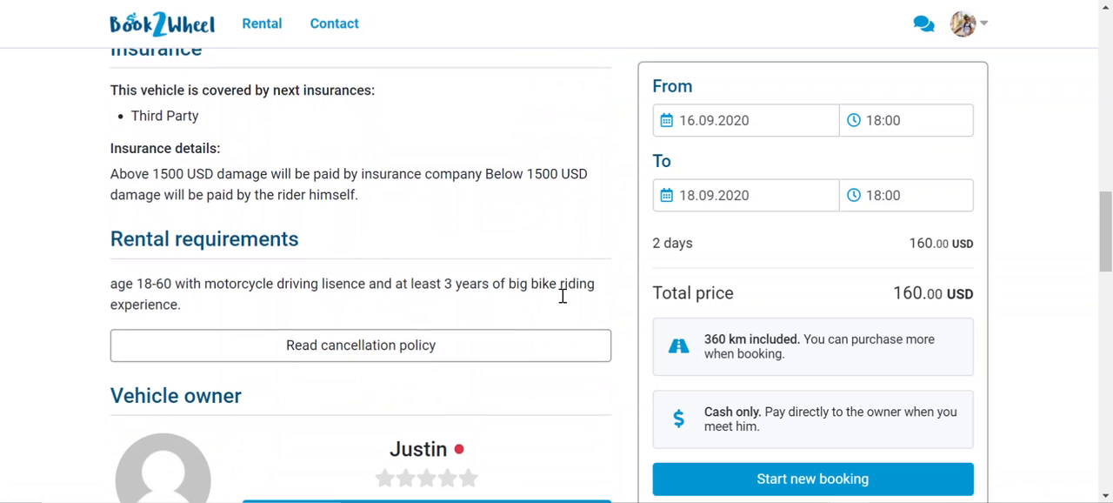
scroll(563, 302, "down", 1)
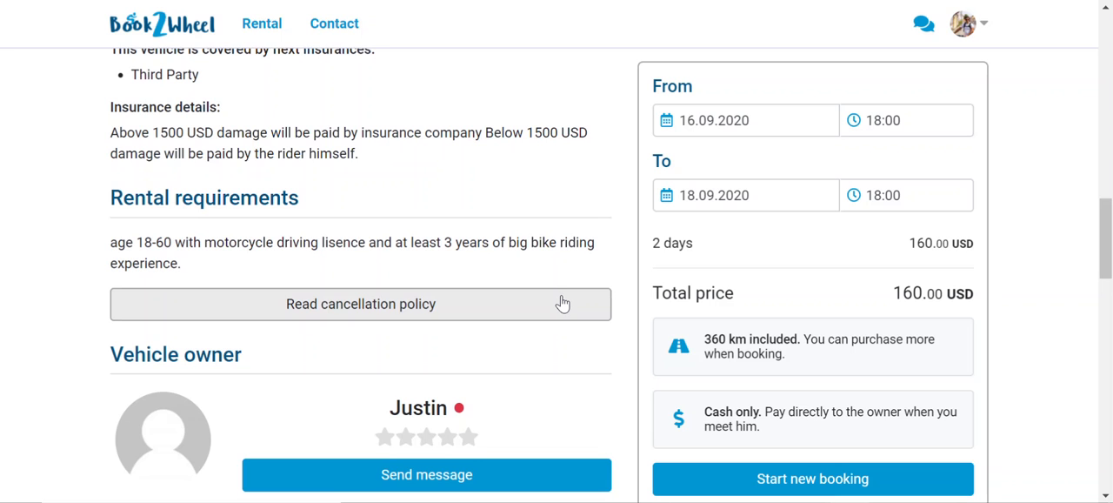
scroll(562, 302, "down", 5)
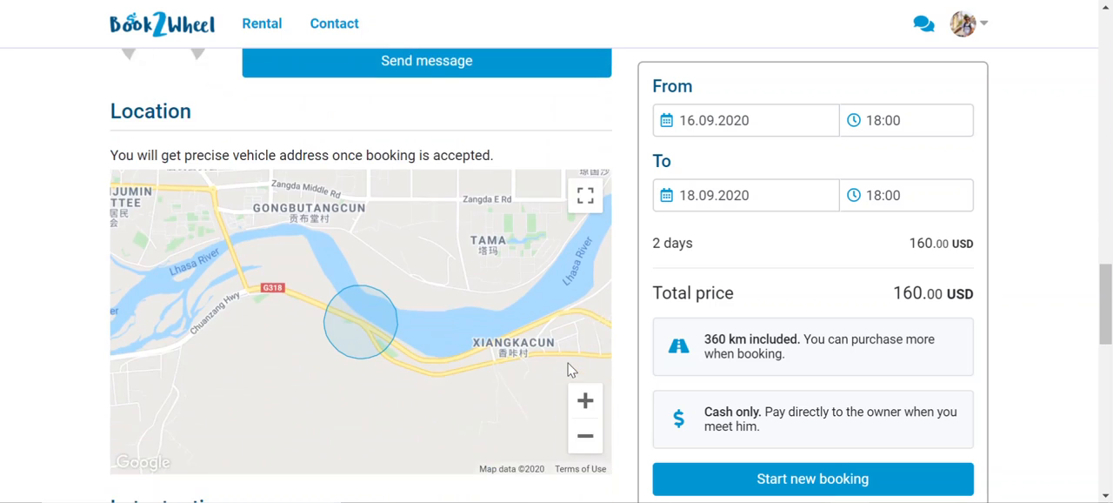
scroll(569, 370, "down", 1)
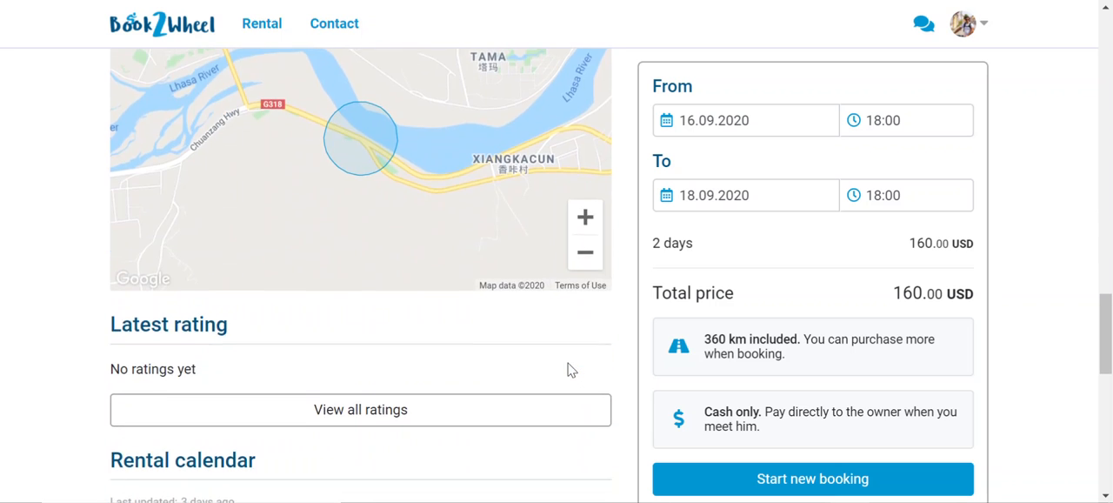
key("super+Tab")
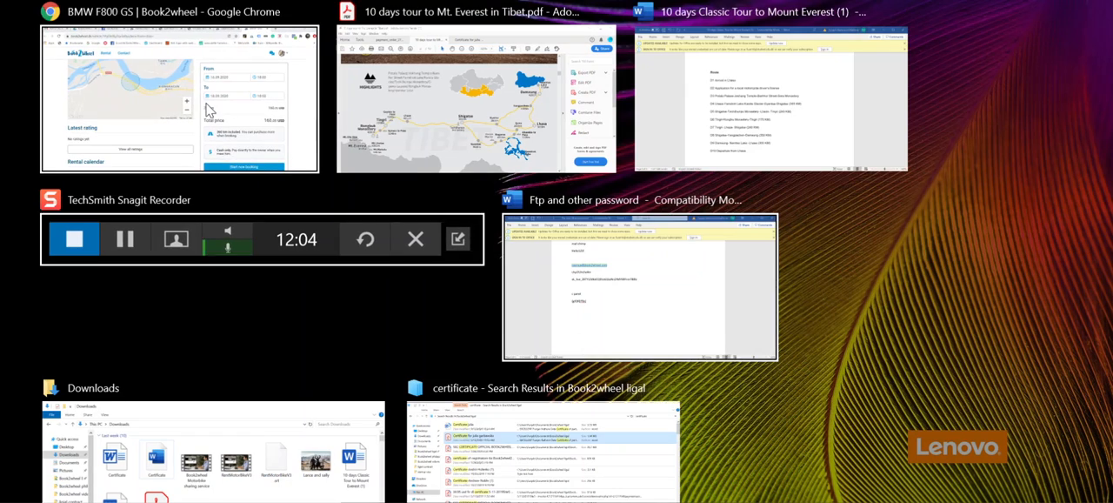
left_click(190, 92)
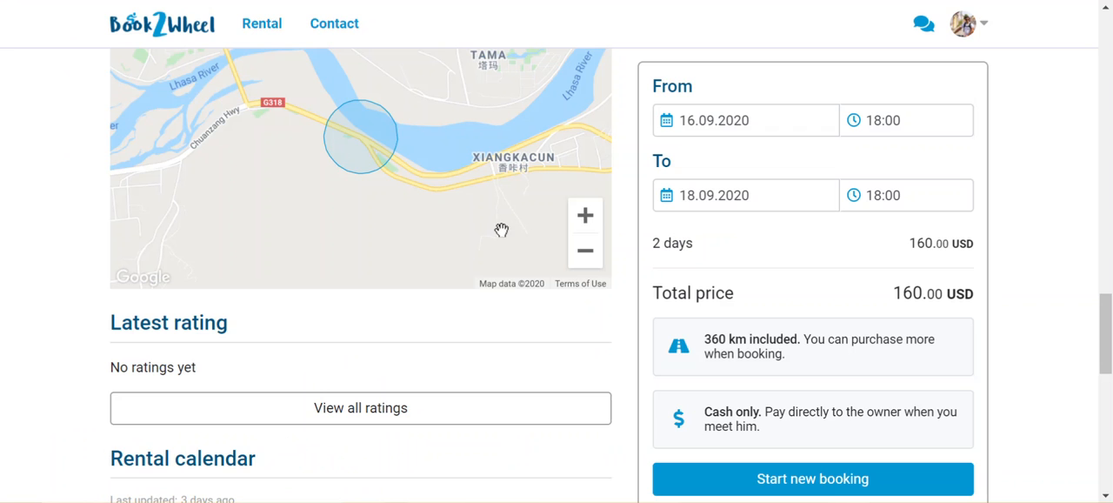
scroll(1033, 263, "up", 12)
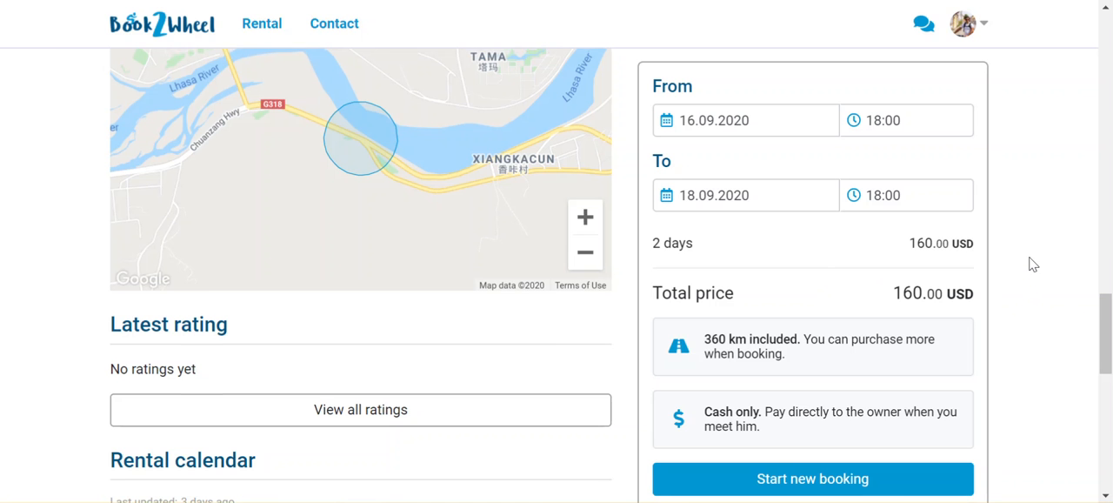